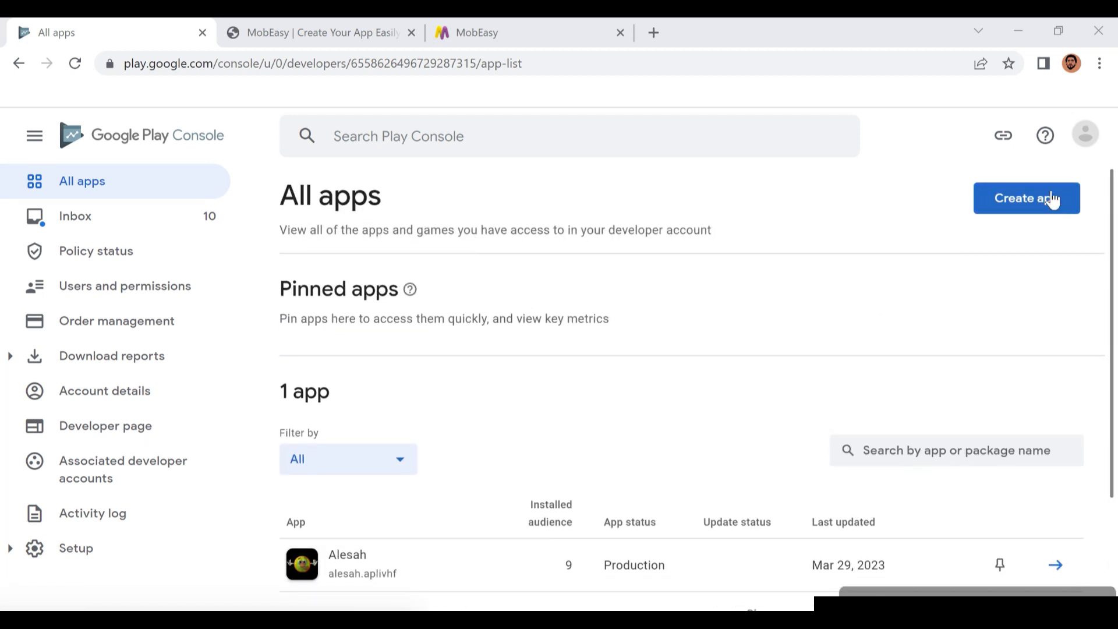
Start a new app named 'No Copyright FANTASY Sounds' and mark it as free
click(1027, 201)
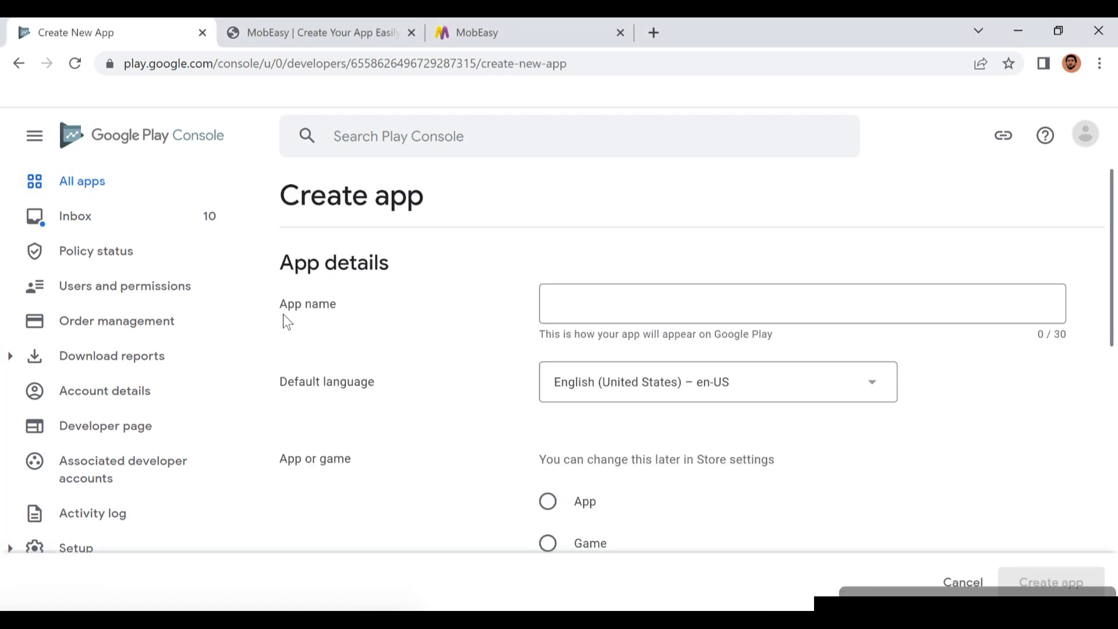
click(578, 309)
right_click(578, 309)
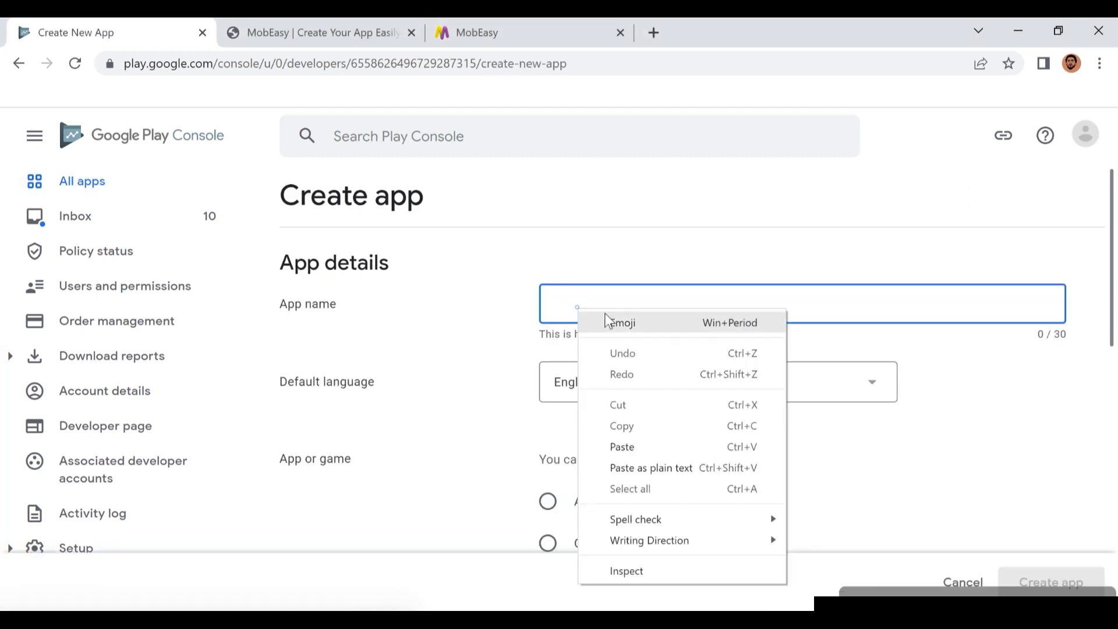
click(621, 444)
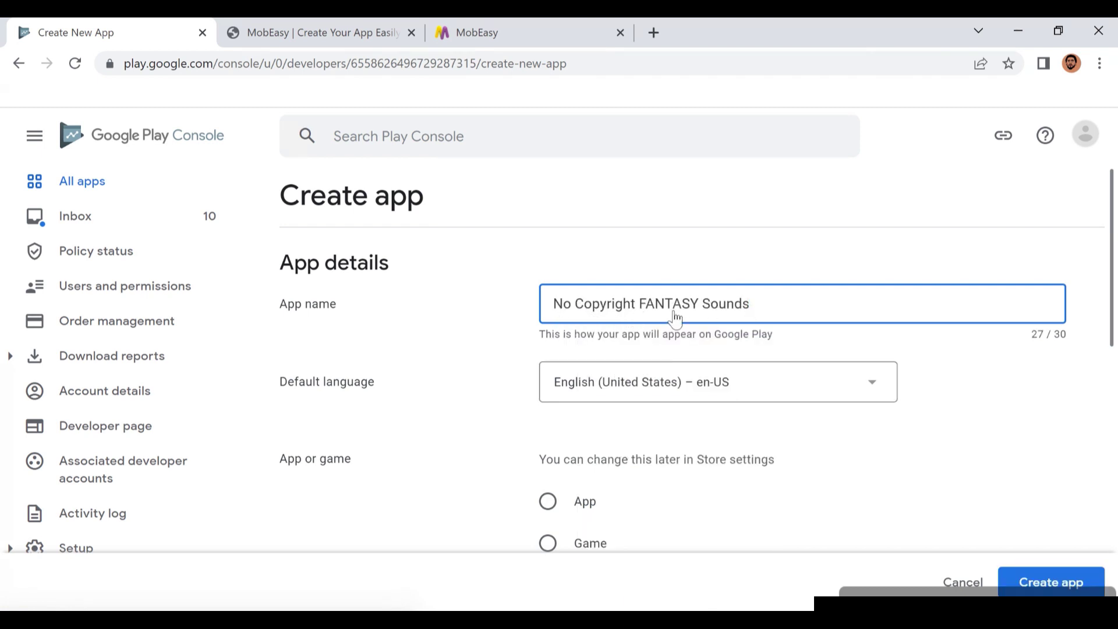
scroll(670, 317, down, 3)
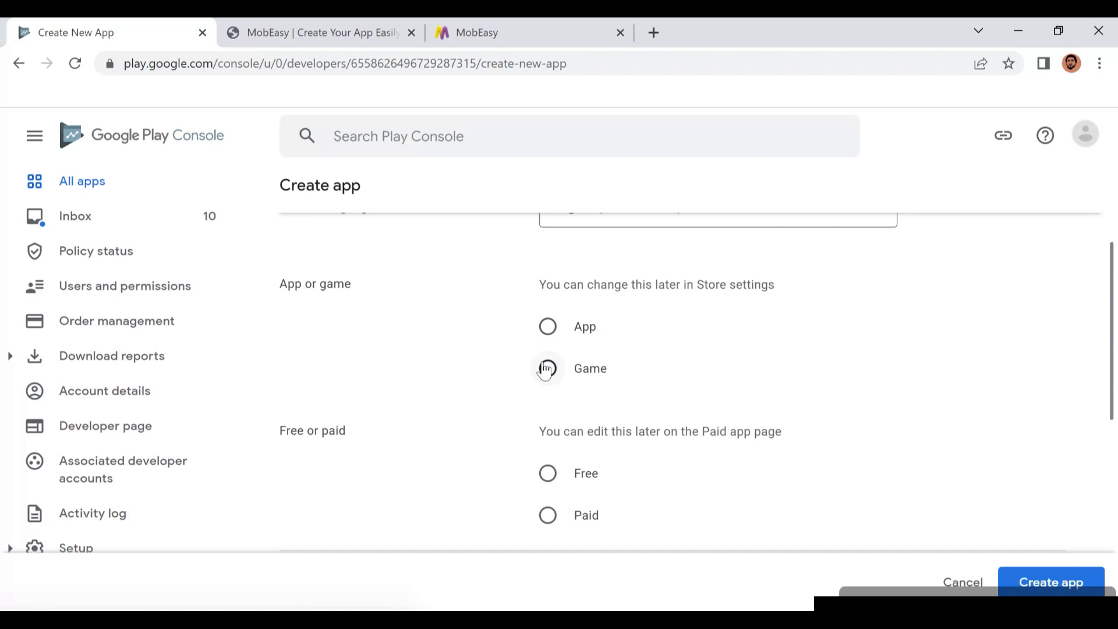
scroll(547, 335, down, 6)
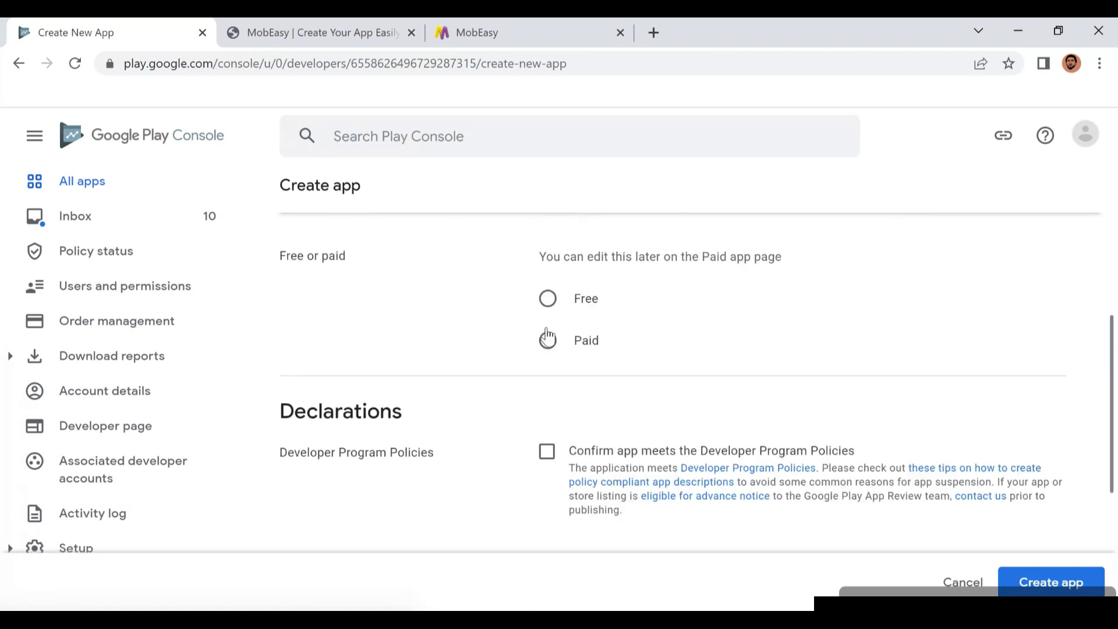
scroll(547, 336, up, 3)
click(549, 300)
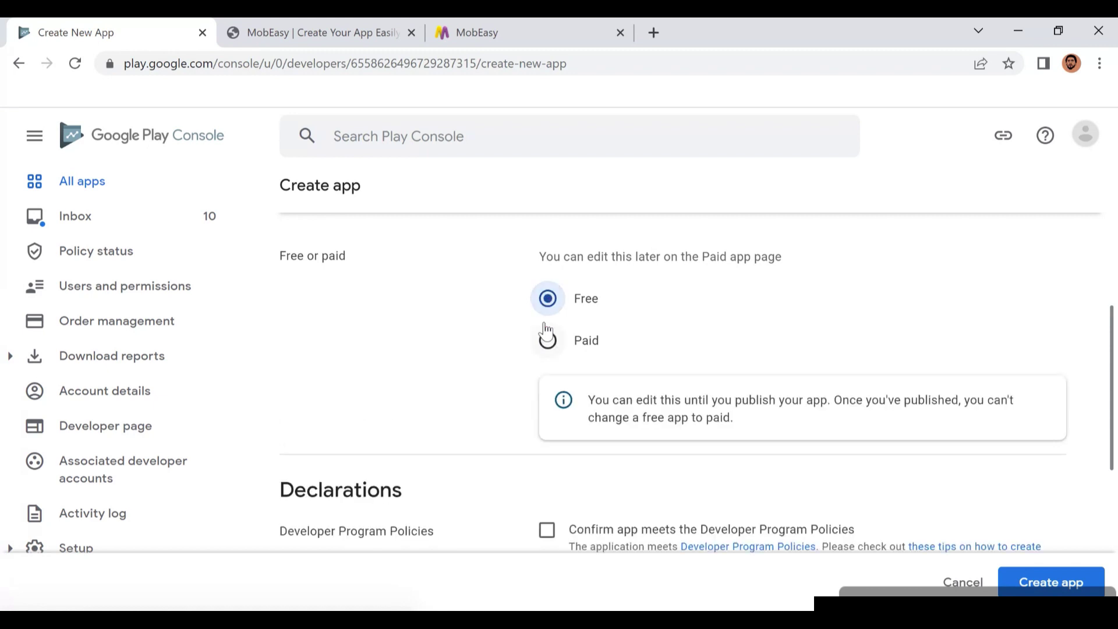
Accept the Developer Program Policies and US export laws declarations and create the app
scroll(547, 331, down, 3)
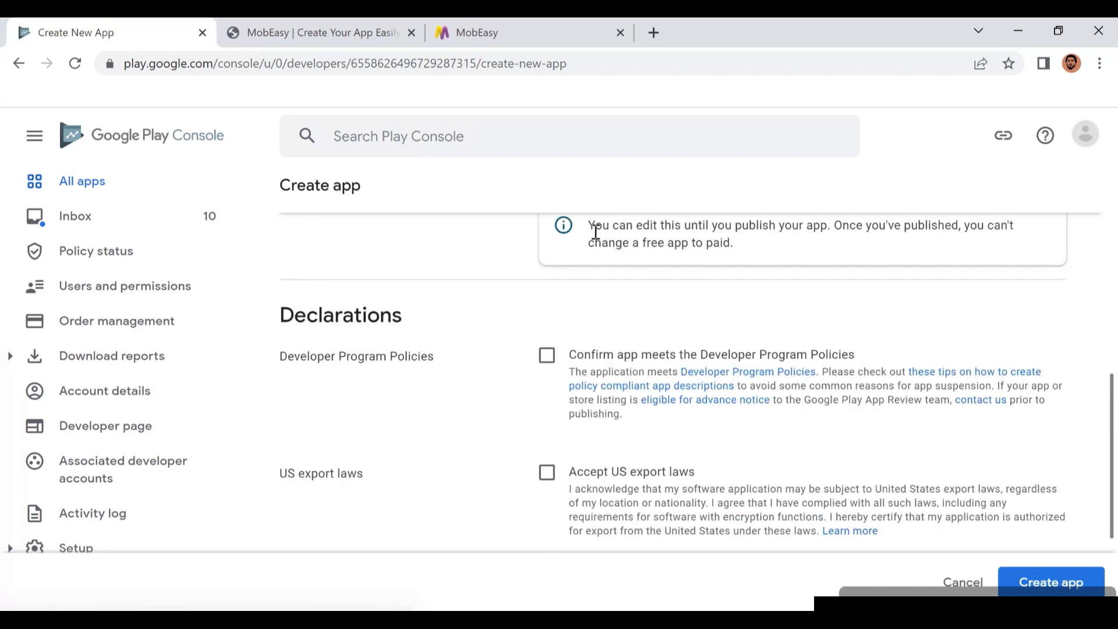
drag(591, 229, 706, 245)
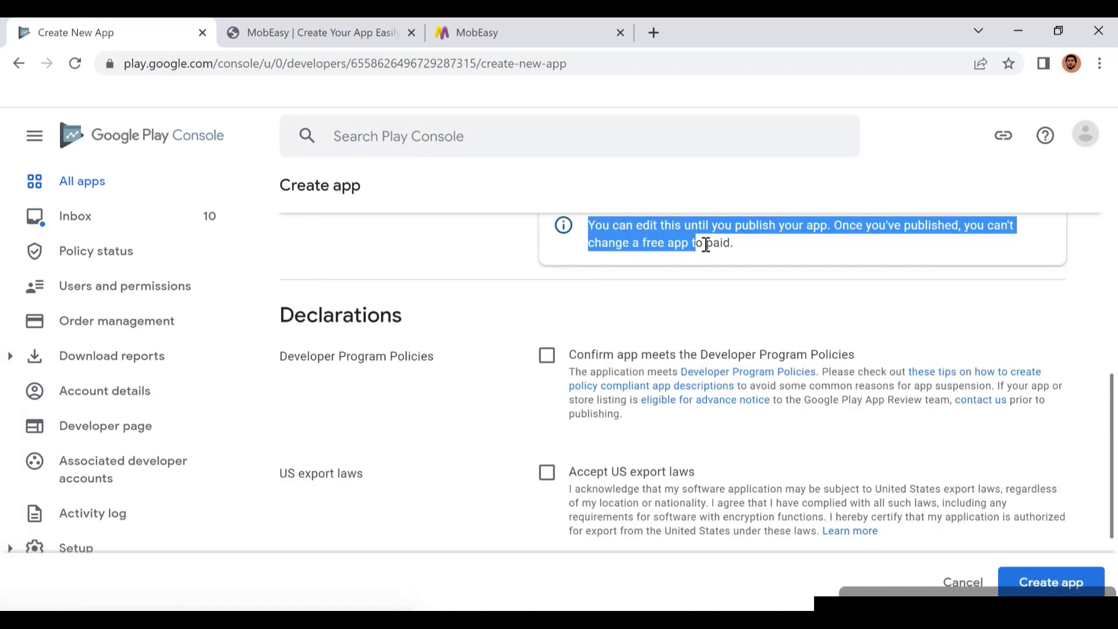
click(737, 247)
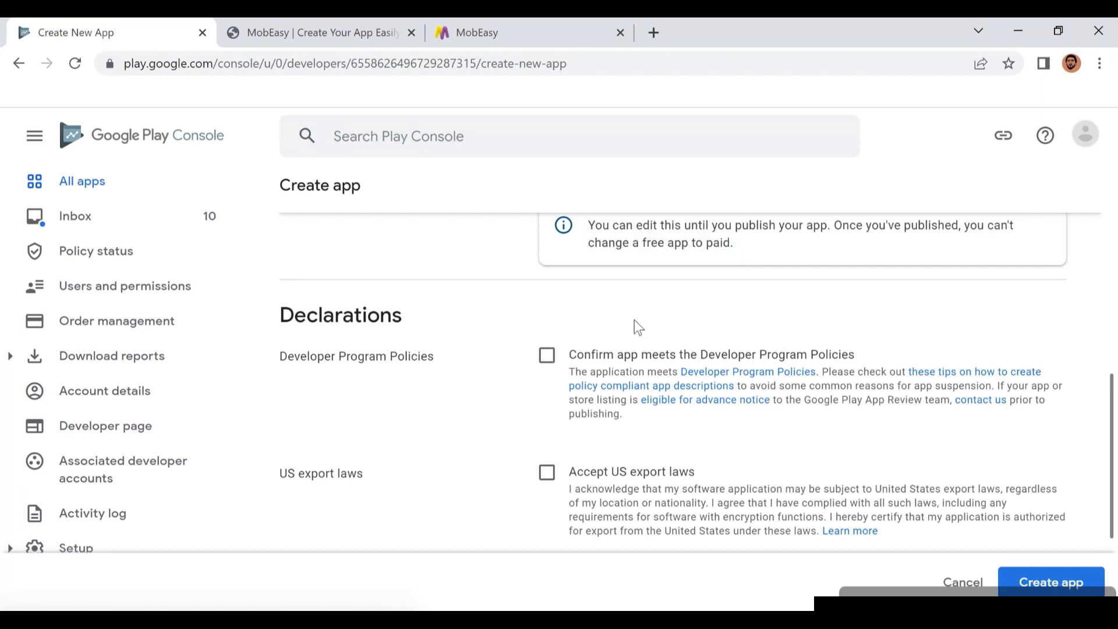
click(551, 360)
scroll(553, 347, down, 3)
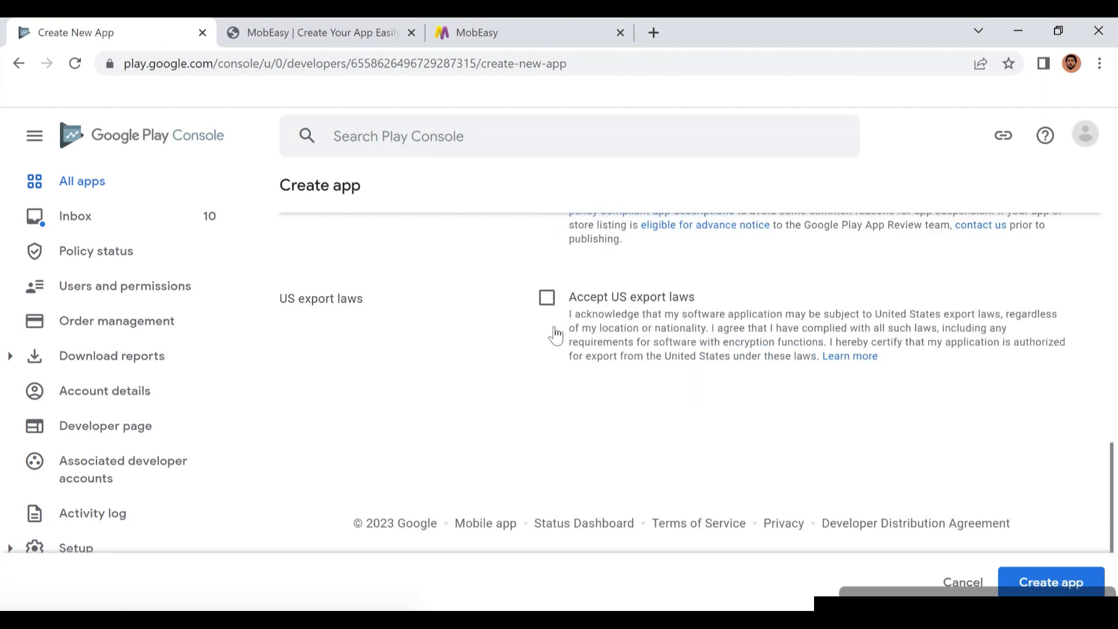
click(549, 301)
scroll(567, 354, up, 3)
scroll(566, 354, down, 3)
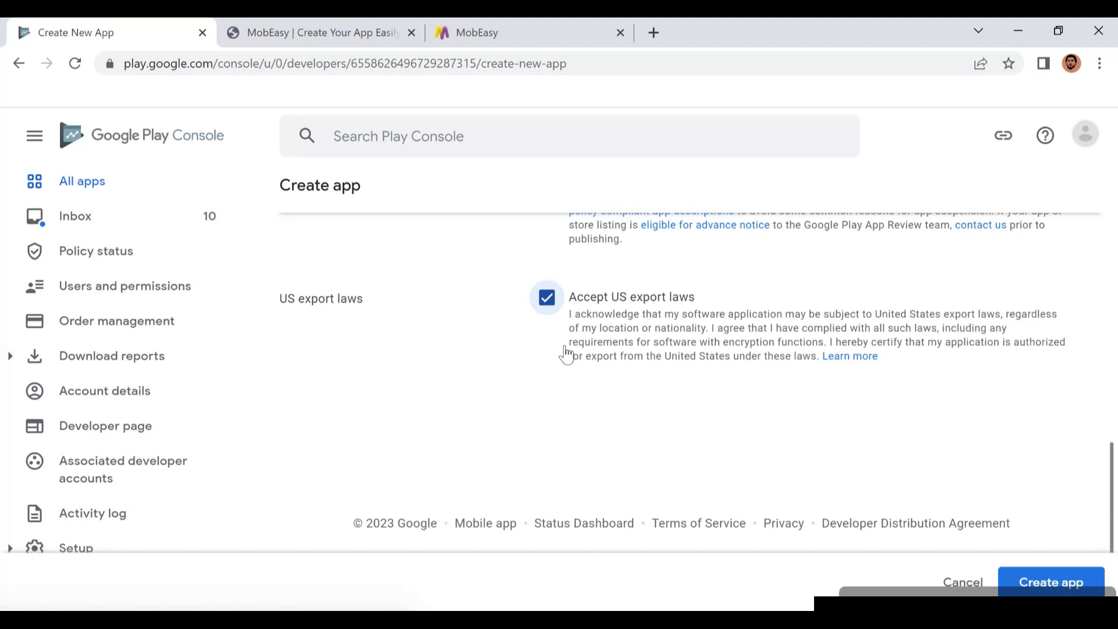
click(1046, 586)
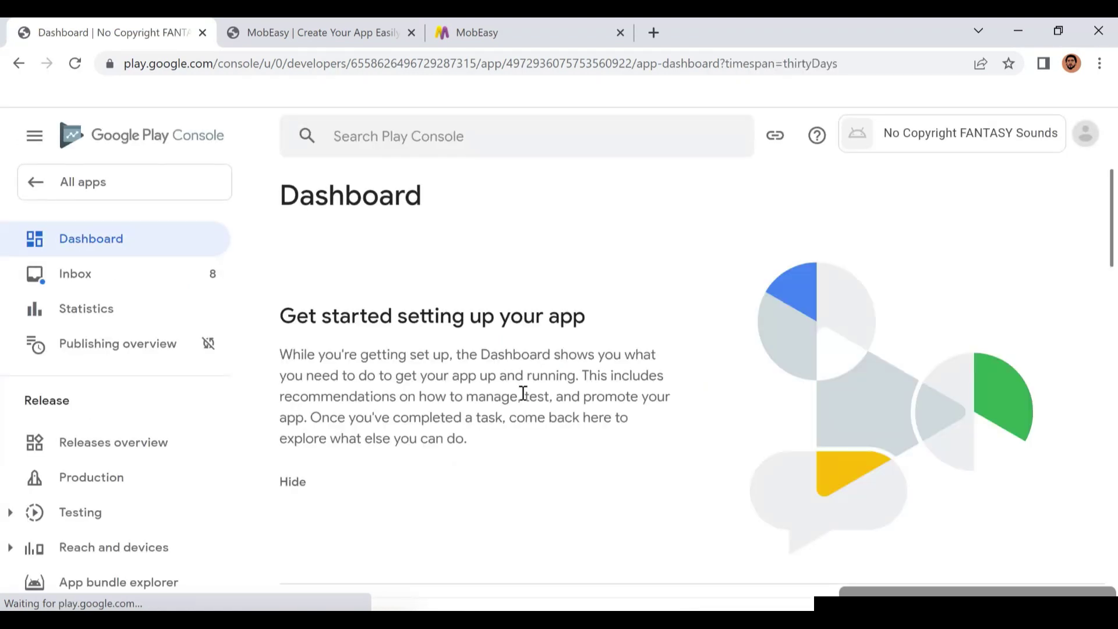
Scroll to the Set up your app section and expand the store listing tasks
scroll(523, 392, down, 6)
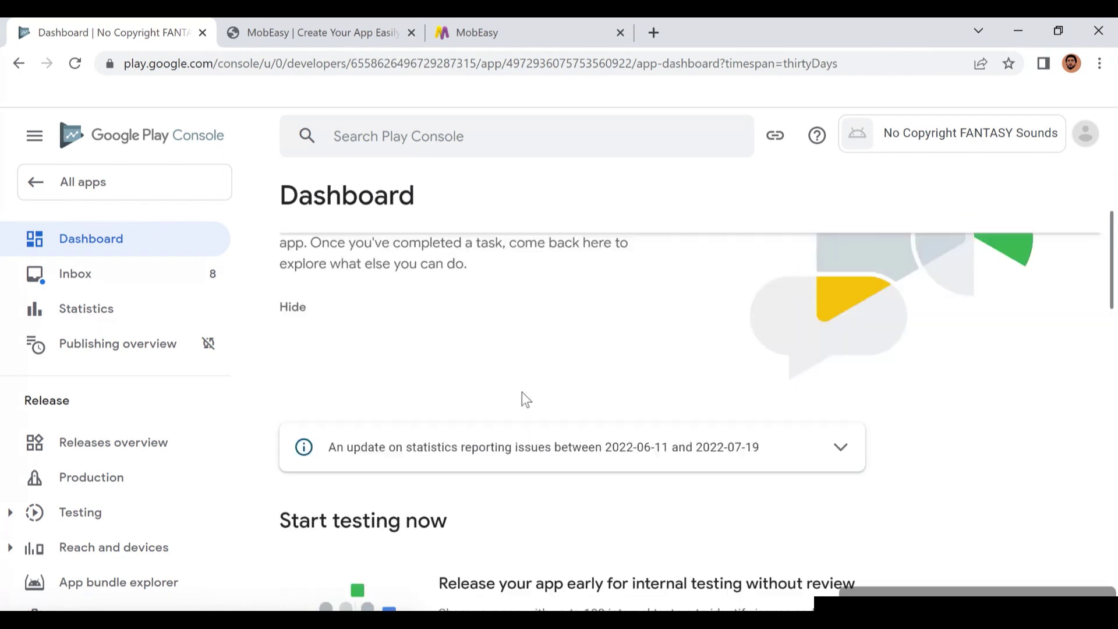
scroll(523, 392, down, 3)
scroll(522, 393, up, 3)
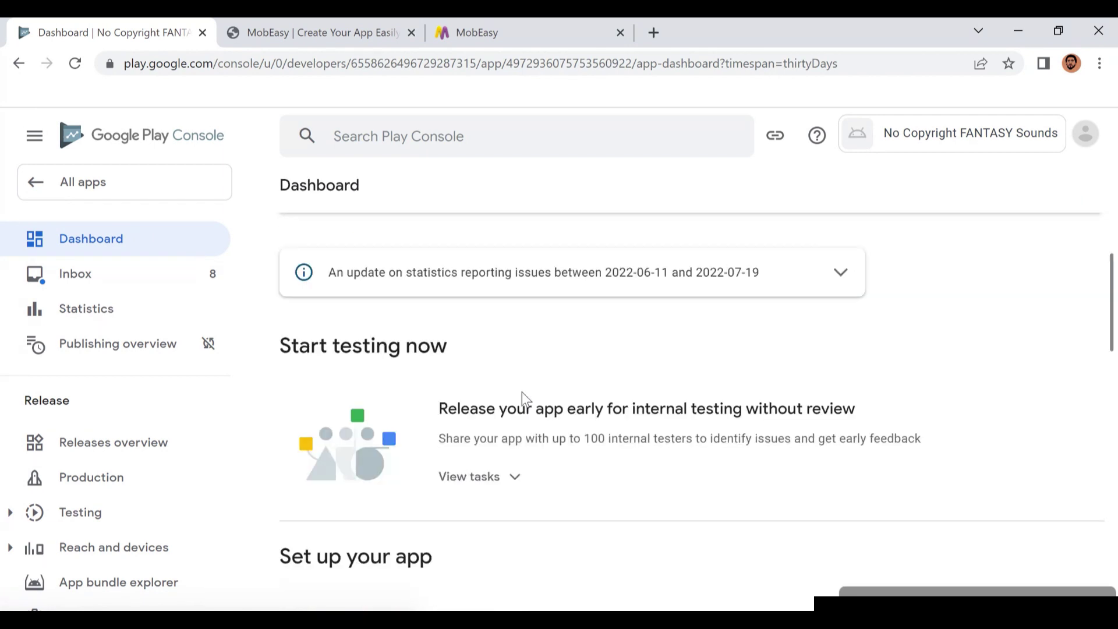
scroll(522, 392, down, 3)
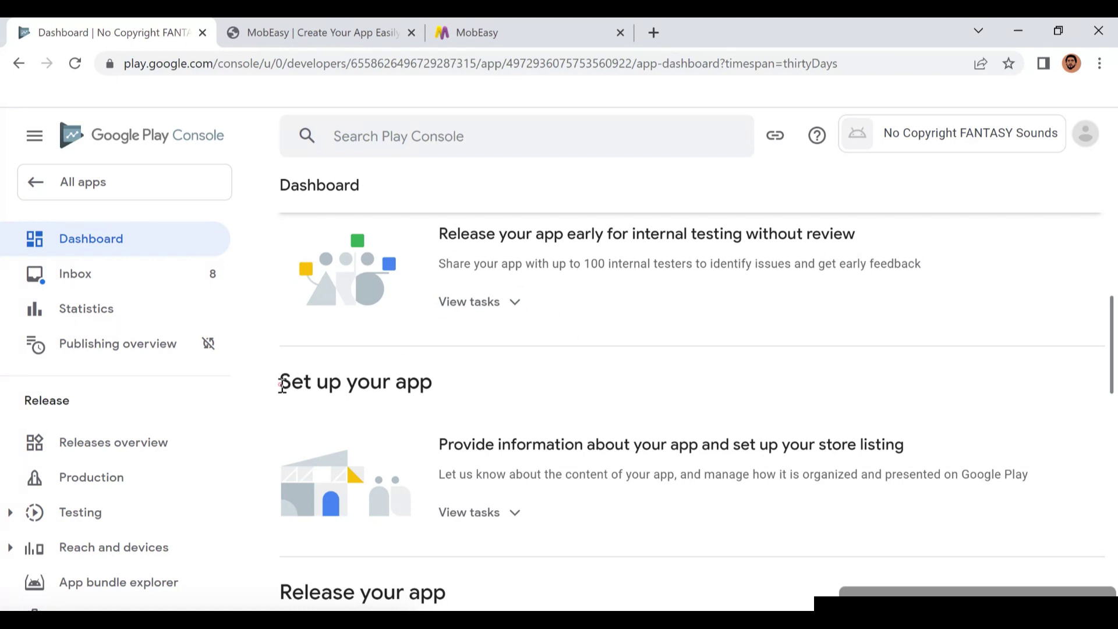
drag(282, 385, 462, 396)
click(433, 391)
drag(429, 448, 935, 466)
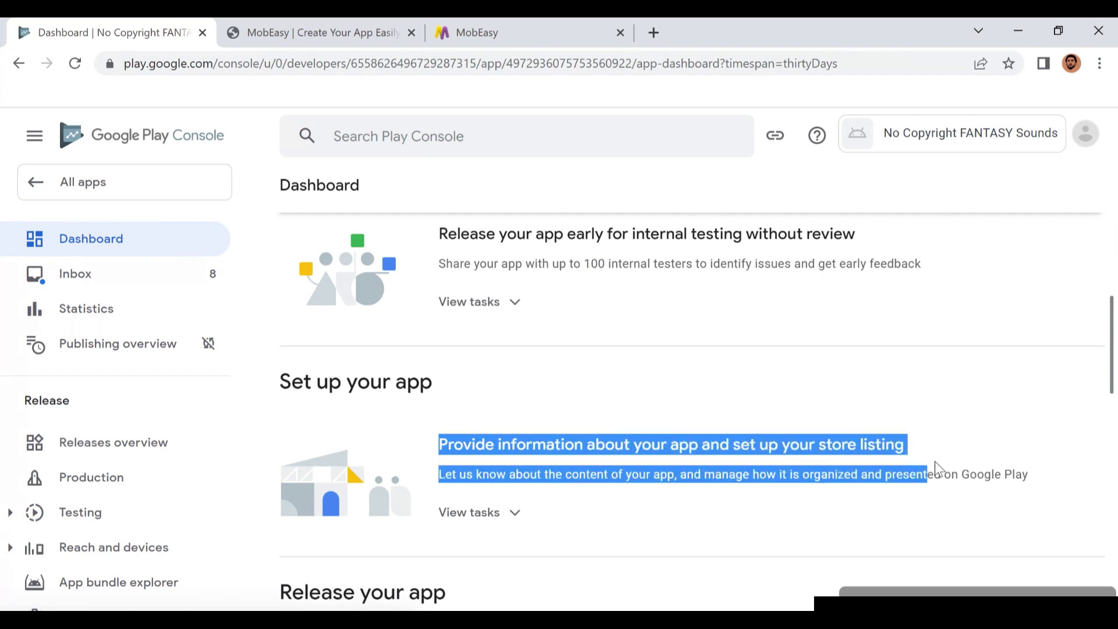
click(931, 448)
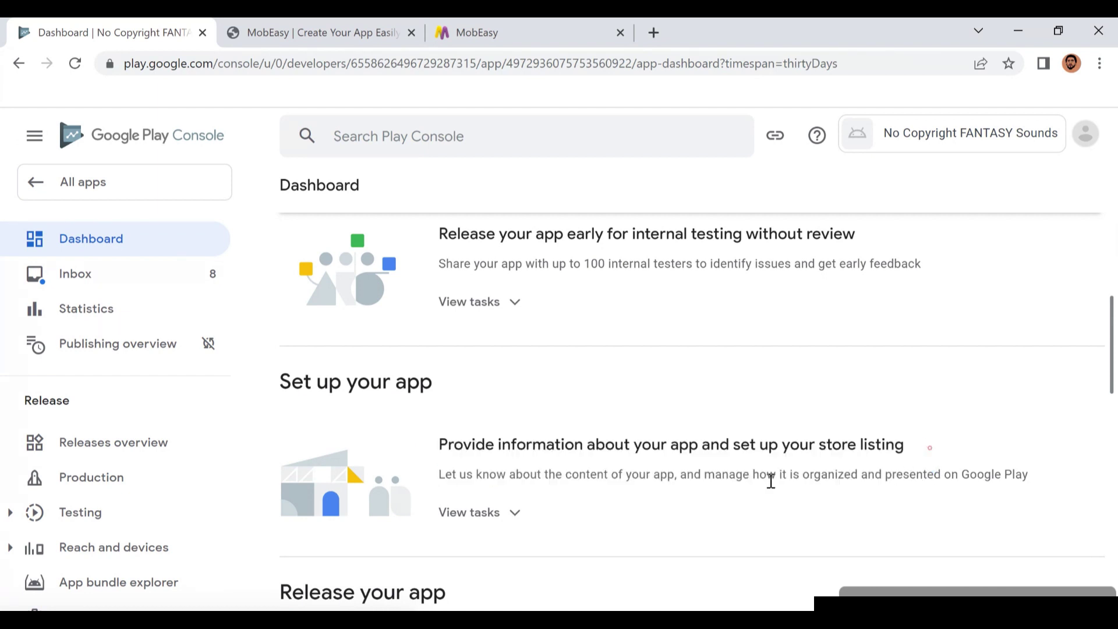
click(512, 513)
scroll(516, 479, down, 6)
scroll(515, 479, up, 3)
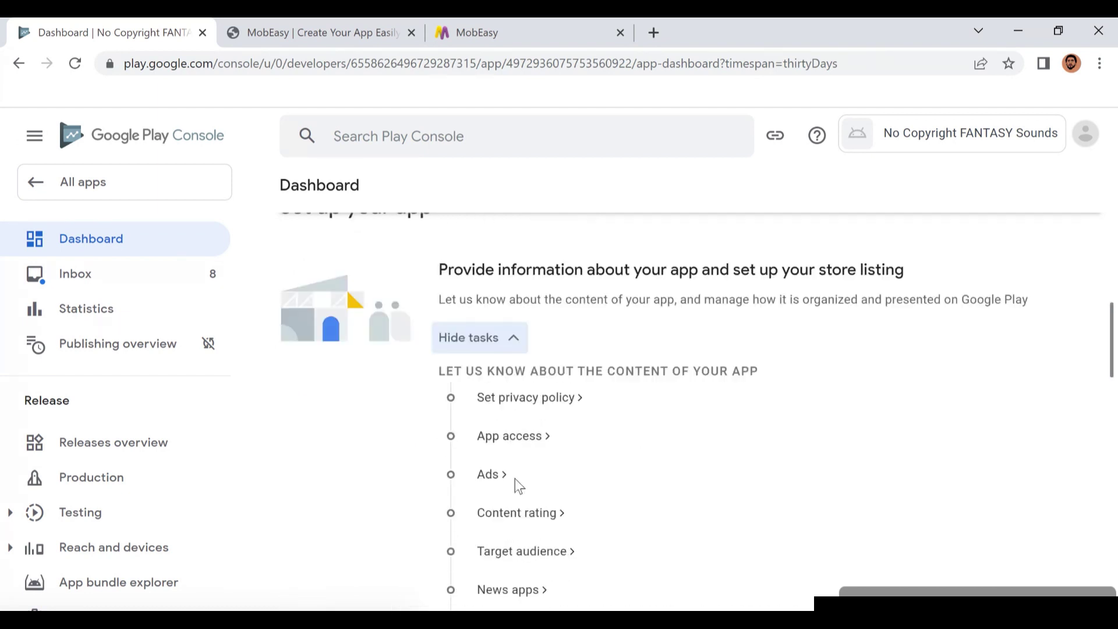
Paste the e-droid.net privacy policy URL, save it, and return to the Dashboard
click(517, 402)
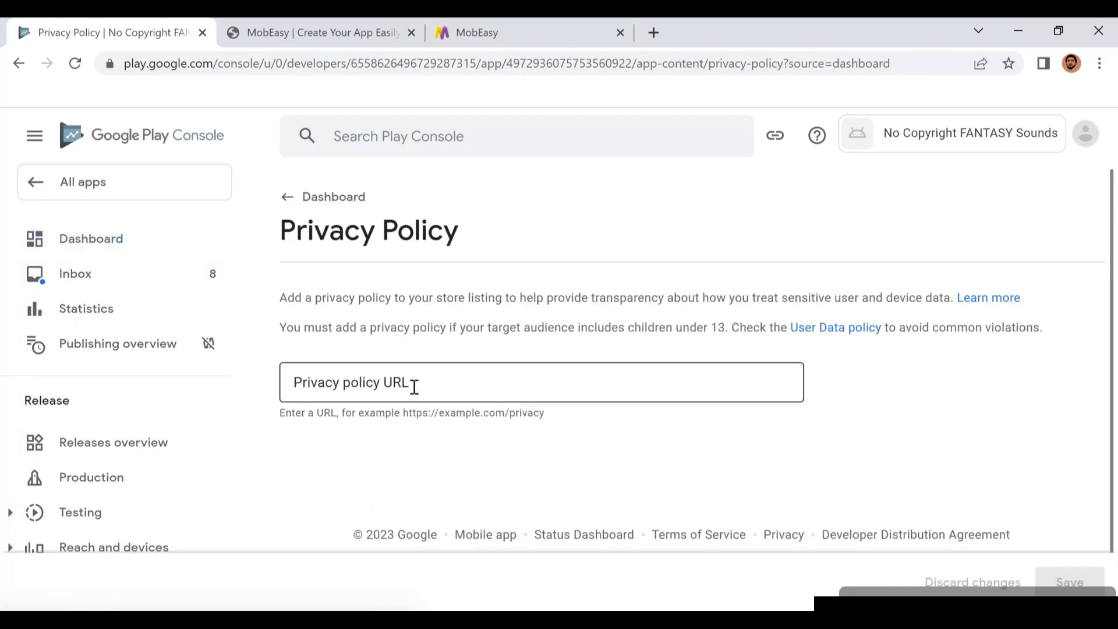
click(405, 385)
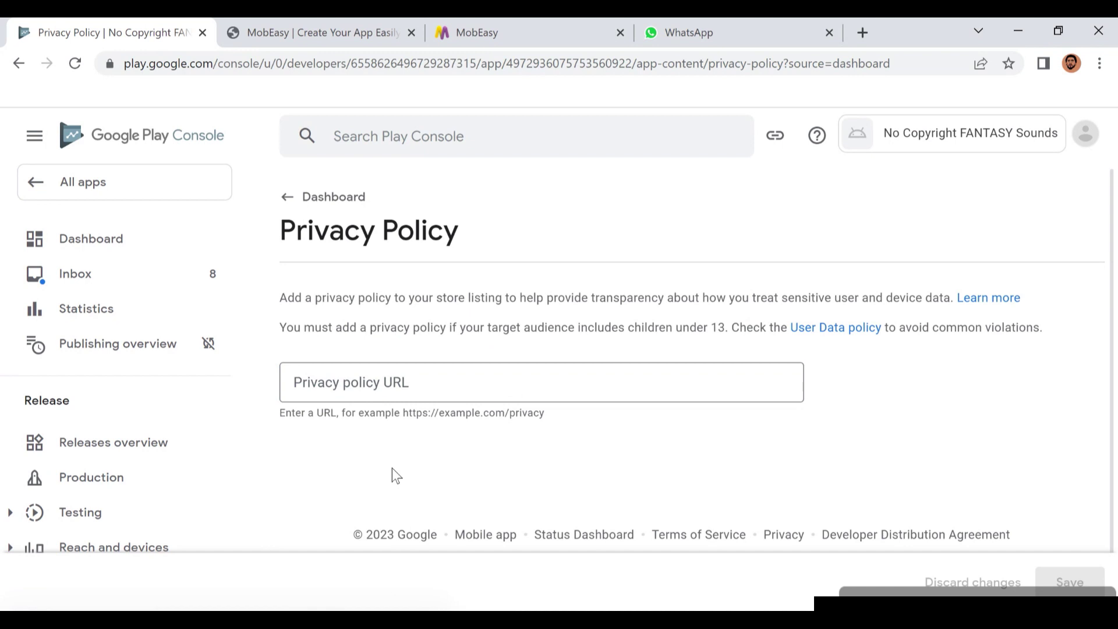
click(381, 379)
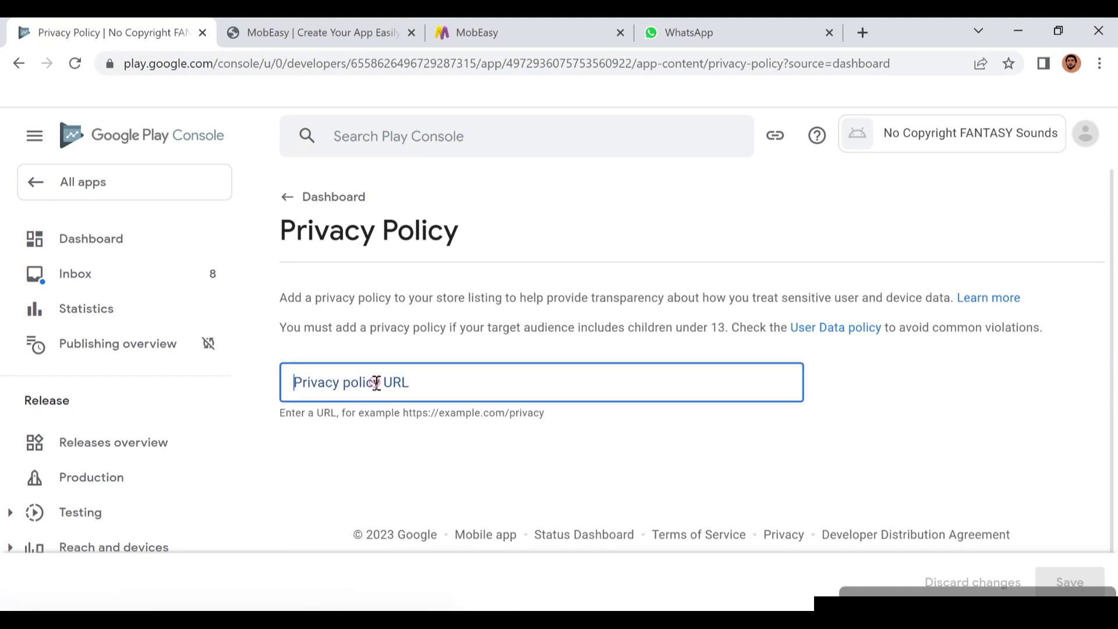
right_click(376, 383)
click(437, 245)
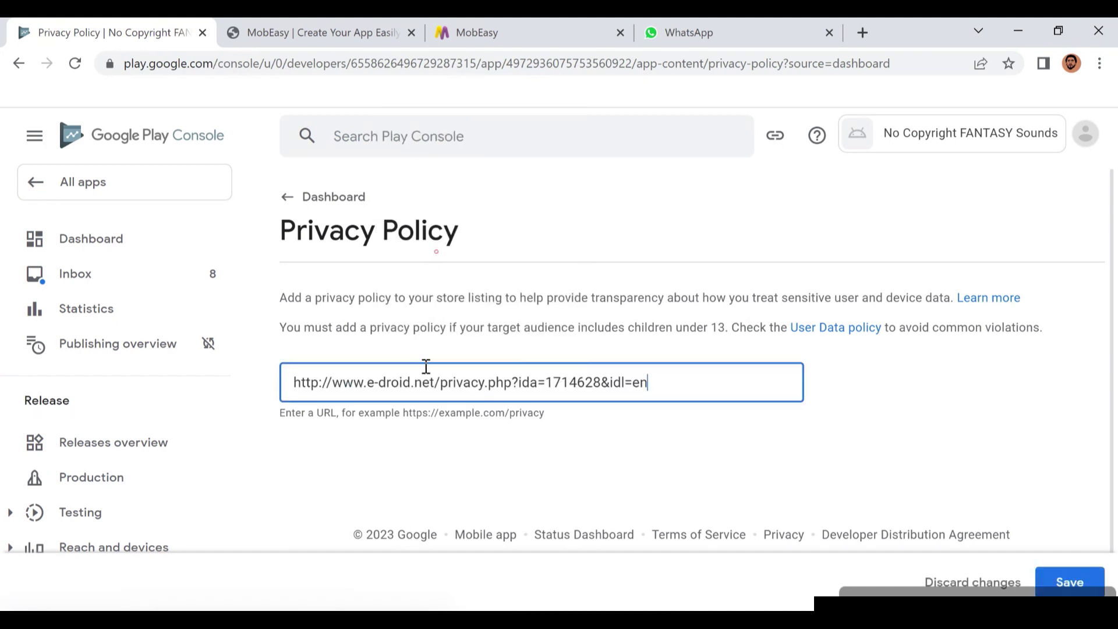
click(1066, 585)
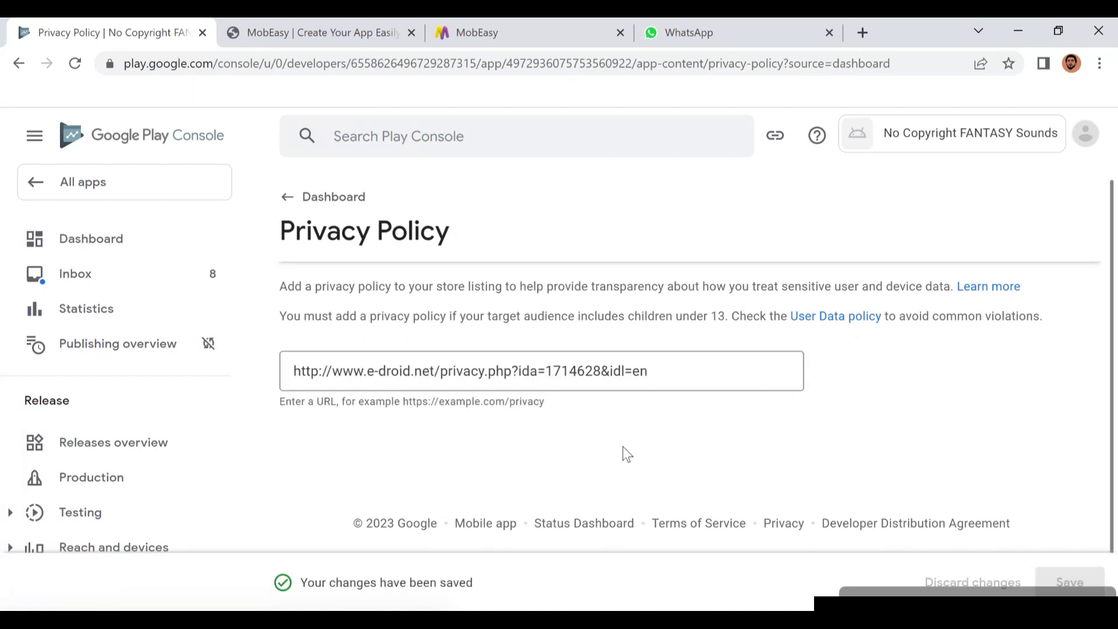
click(279, 203)
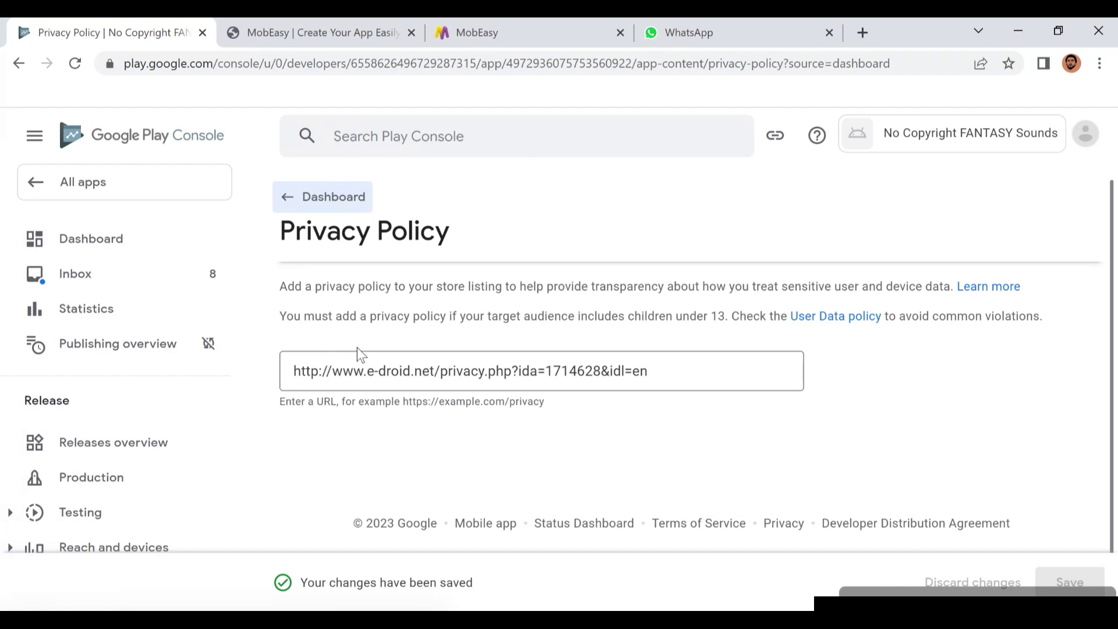
click(322, 198)
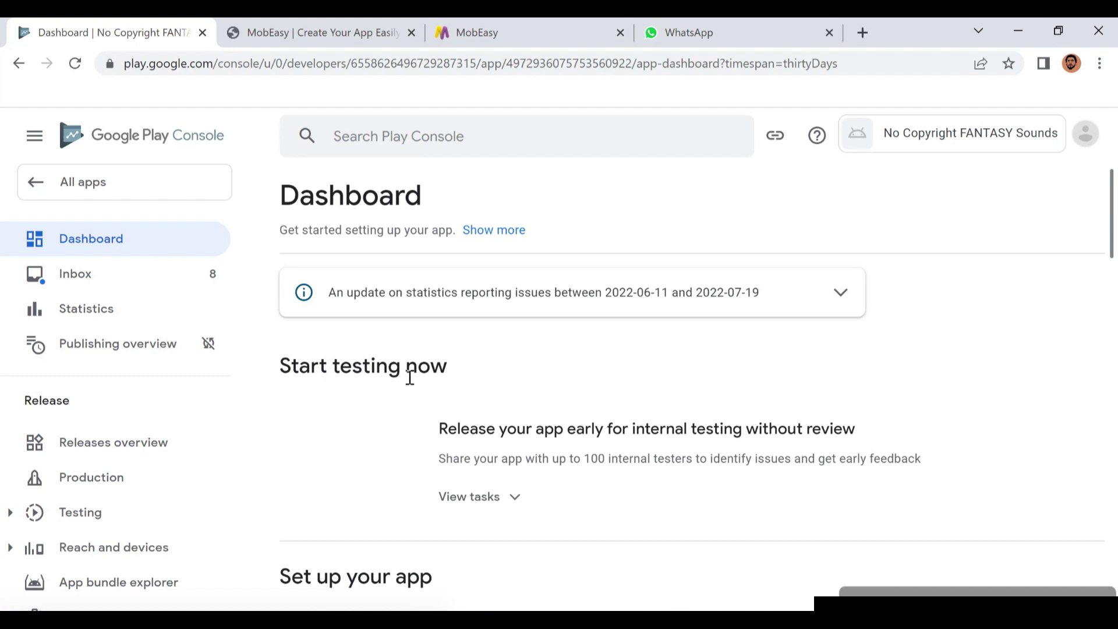
Declare all app functionality is available without restrictions and save the App access declaration
scroll(409, 382, down, 5)
scroll(487, 348, down, 3)
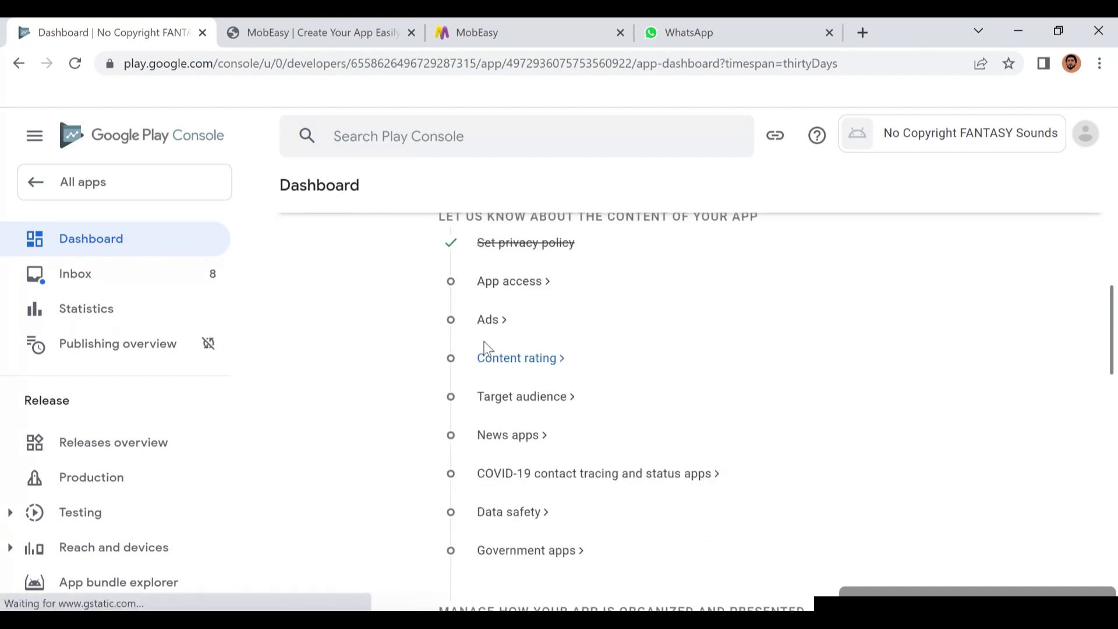
click(486, 286)
scroll(336, 328, down, 5)
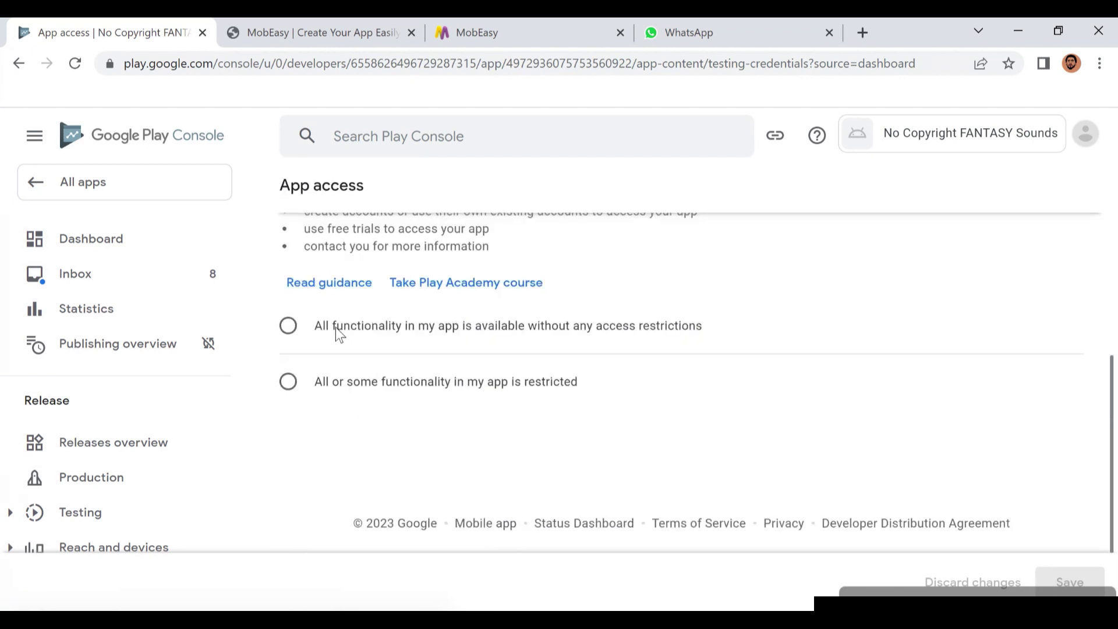
click(288, 326)
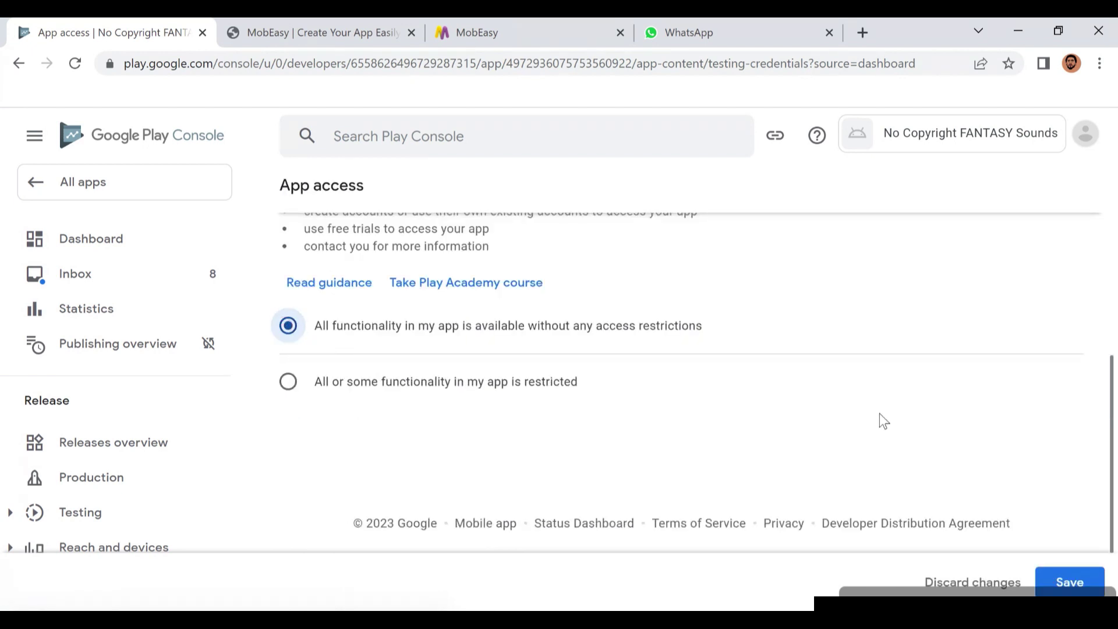
click(1070, 582)
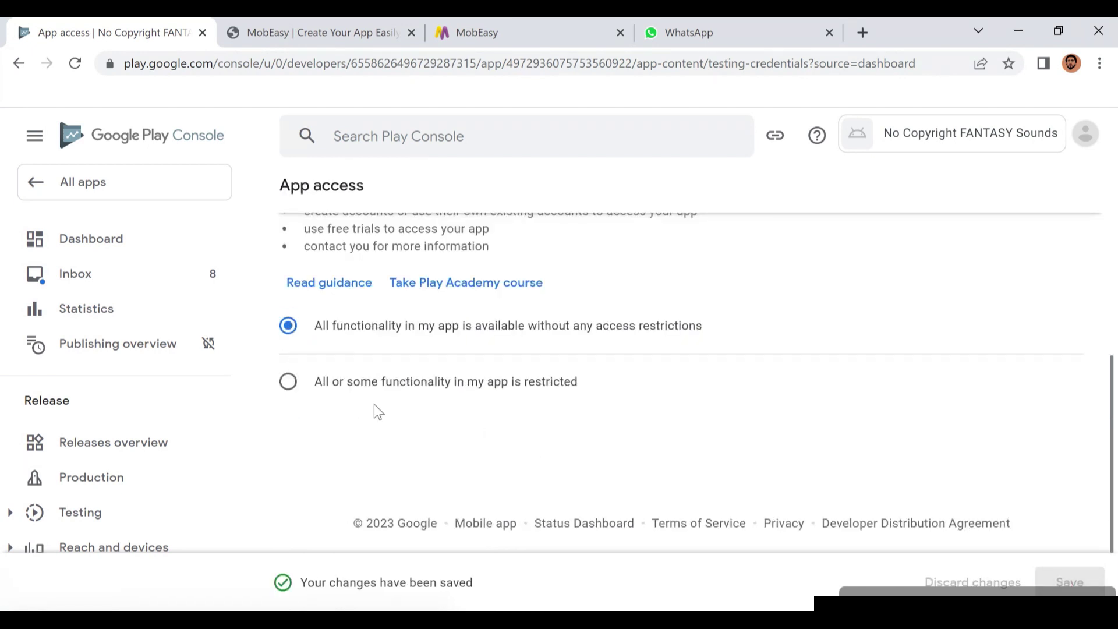
key(alt+Left)
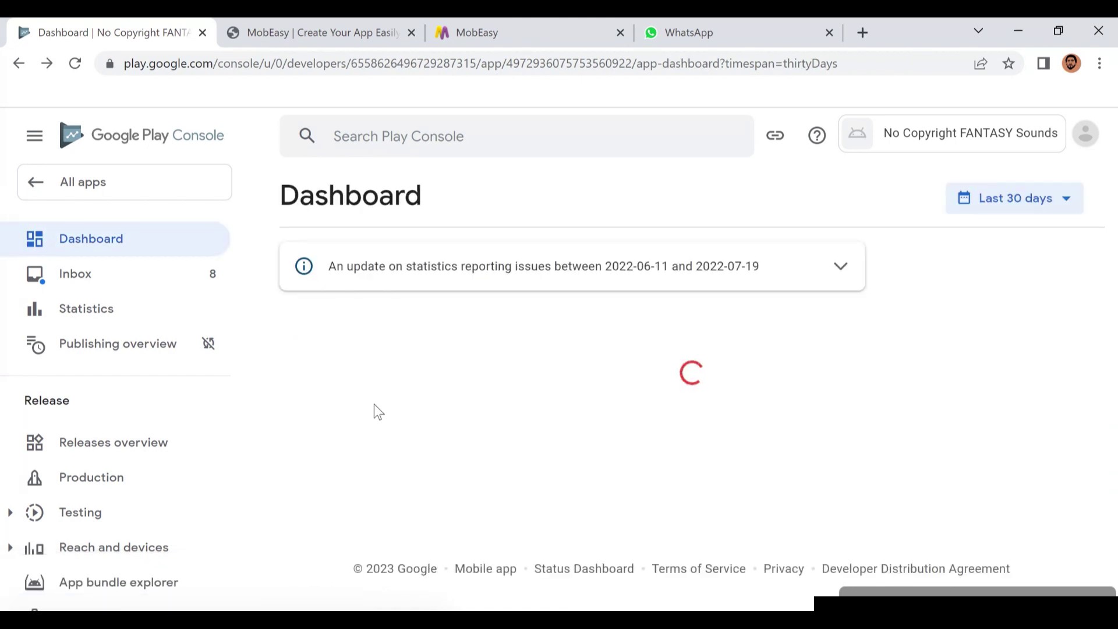
Declare that the app contains ads, save, and return to the Dashboard
scroll(377, 411, down, 3)
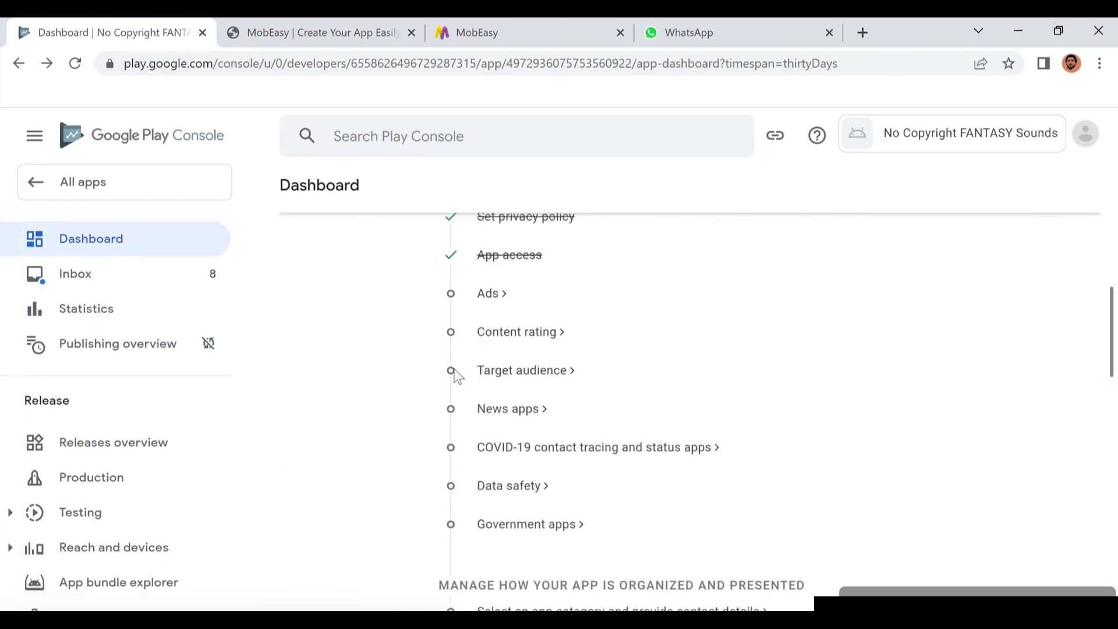
click(478, 296)
click(548, 399)
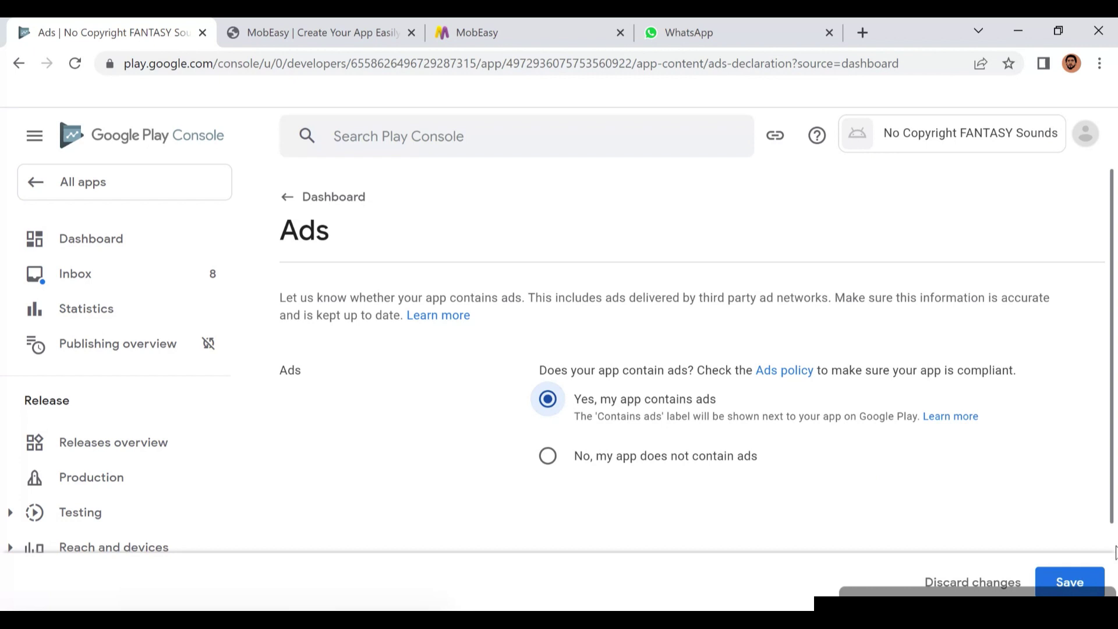
click(1070, 582)
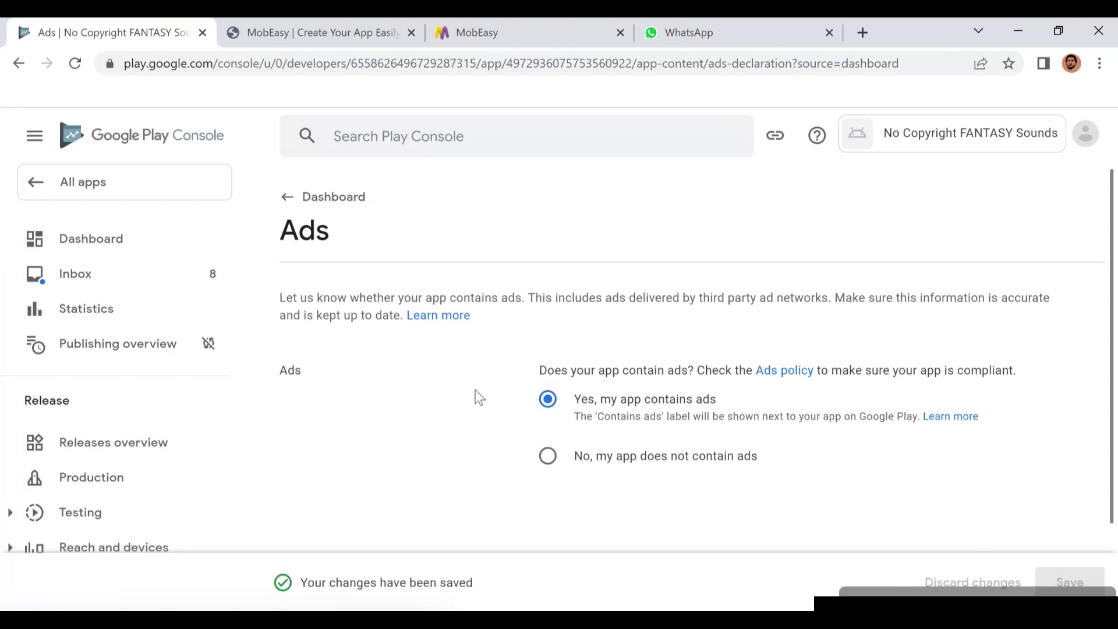
key(alt+Left)
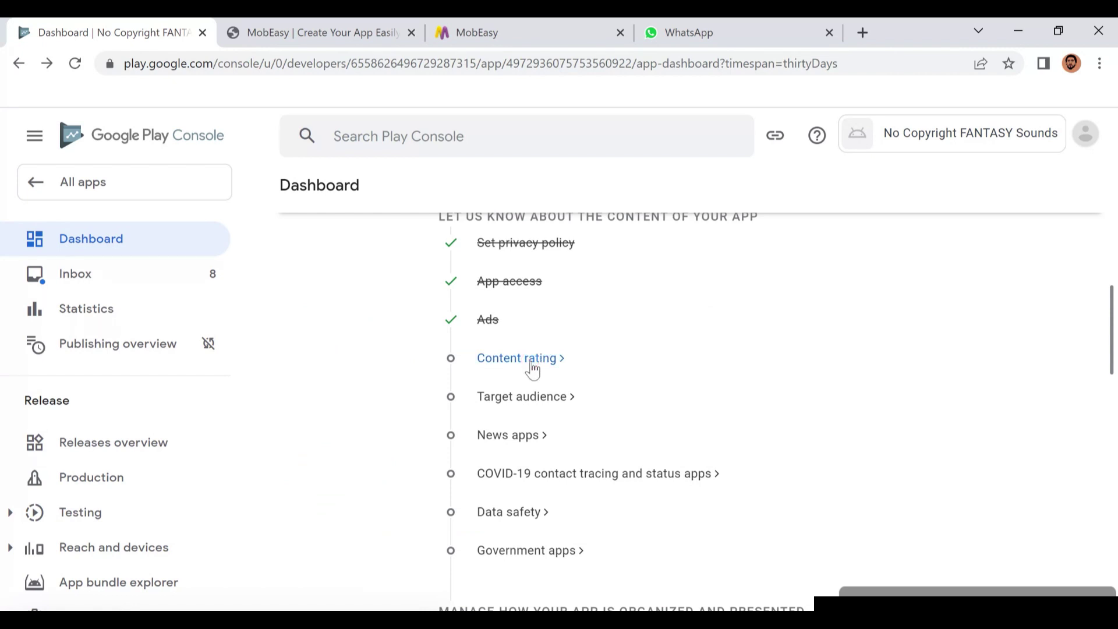
Start the content rating questionnaire with the contact e-mail and the All Other App Types category
click(532, 359)
scroll(344, 397, down, 3)
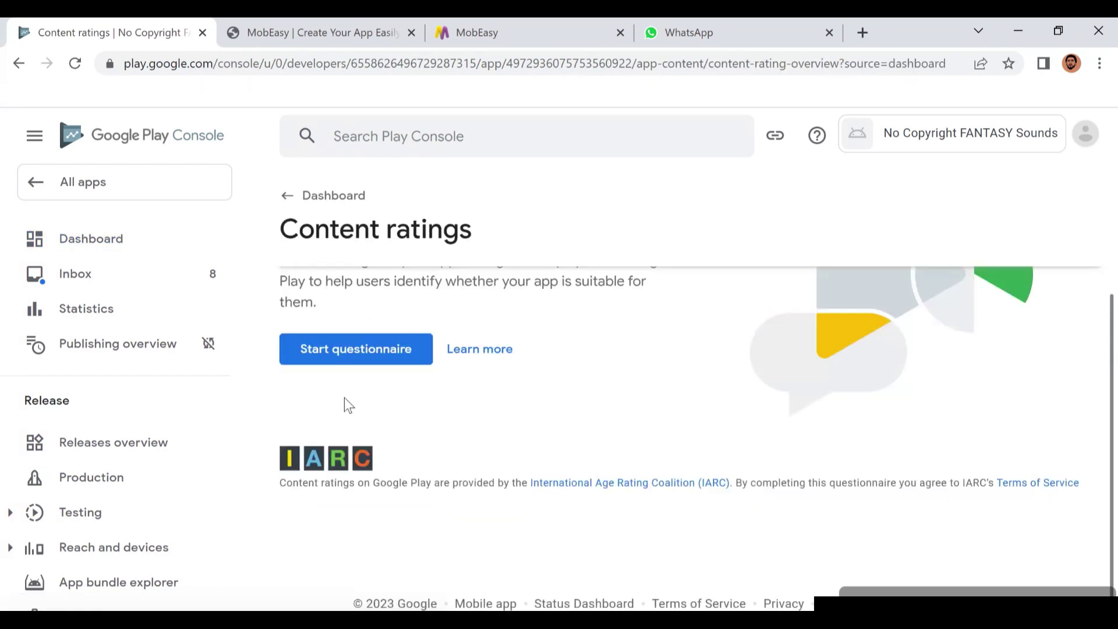
click(376, 361)
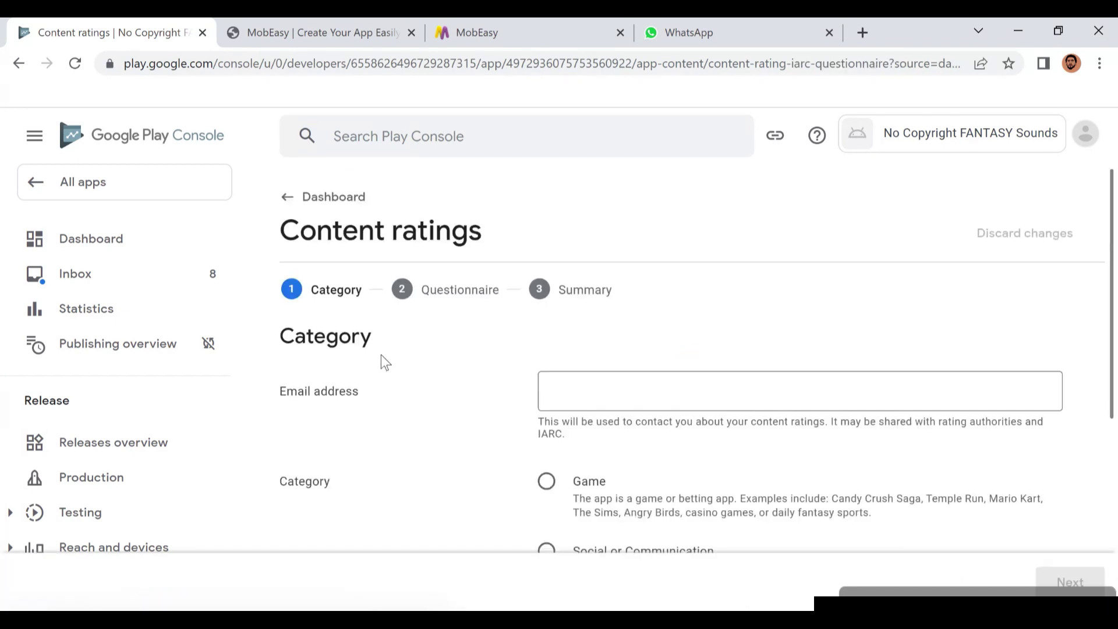
scroll(563, 382, down, 3)
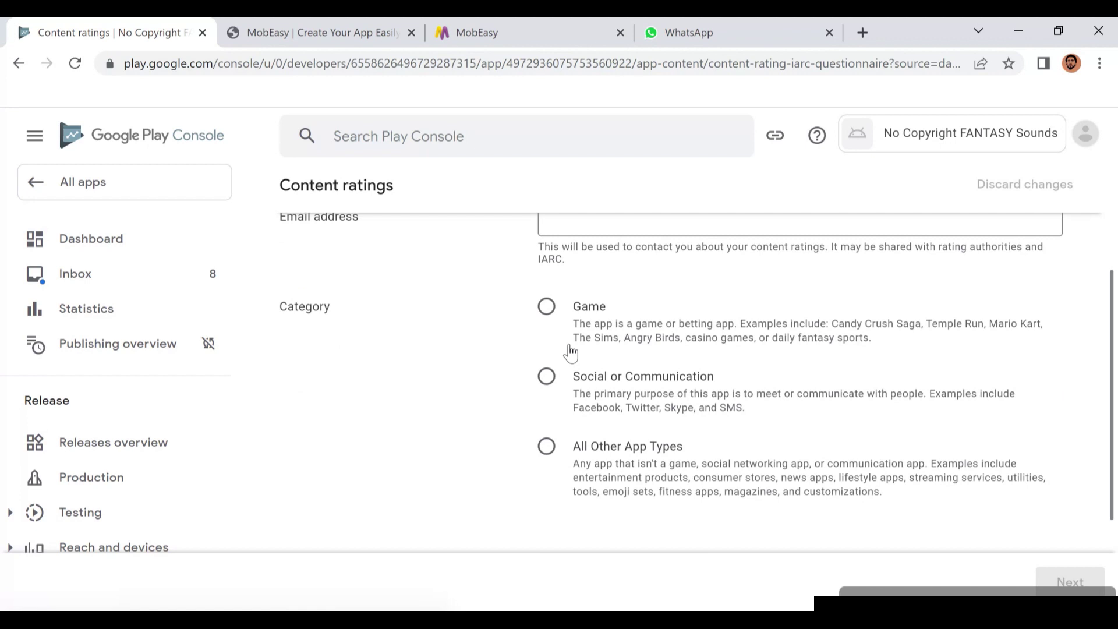
scroll(569, 339, up, 3)
click(573, 391)
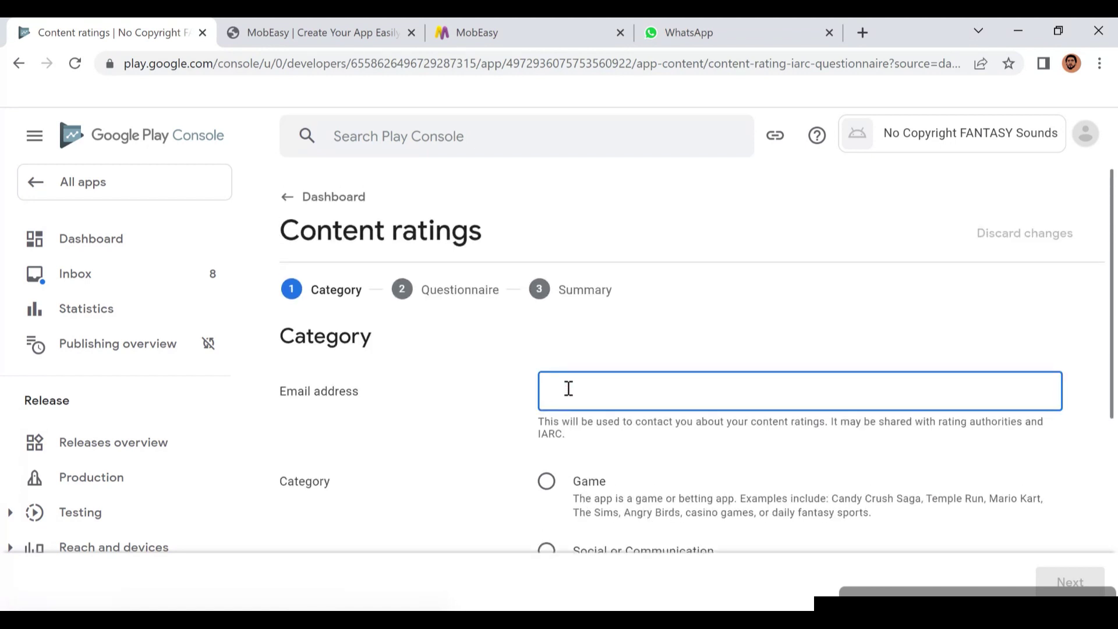
right_click(591, 392)
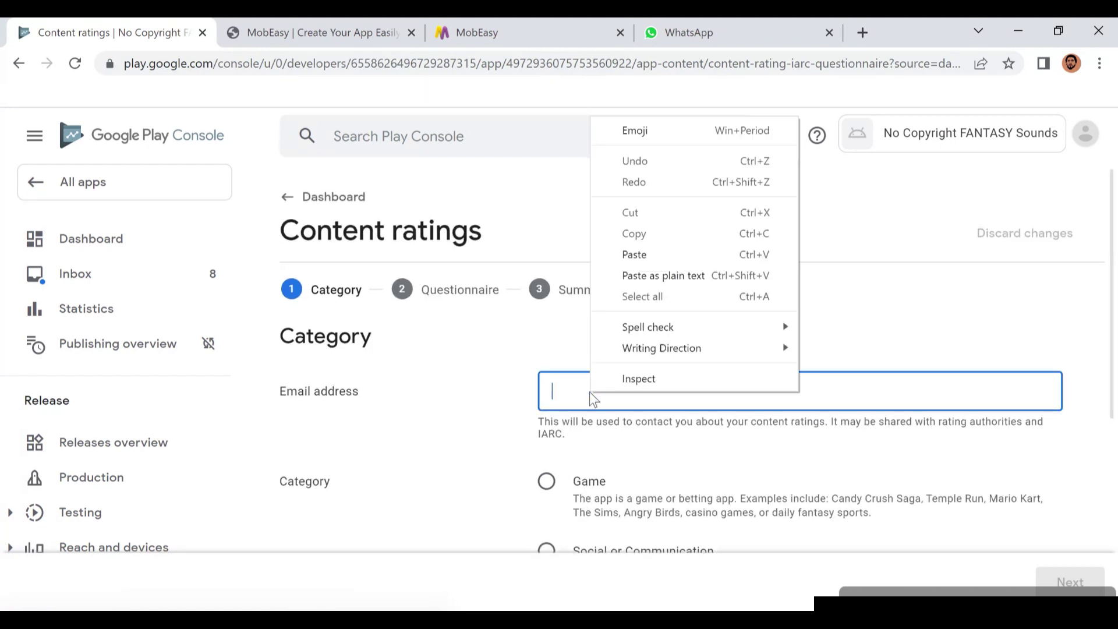
click(650, 254)
scroll(633, 411, down, 3)
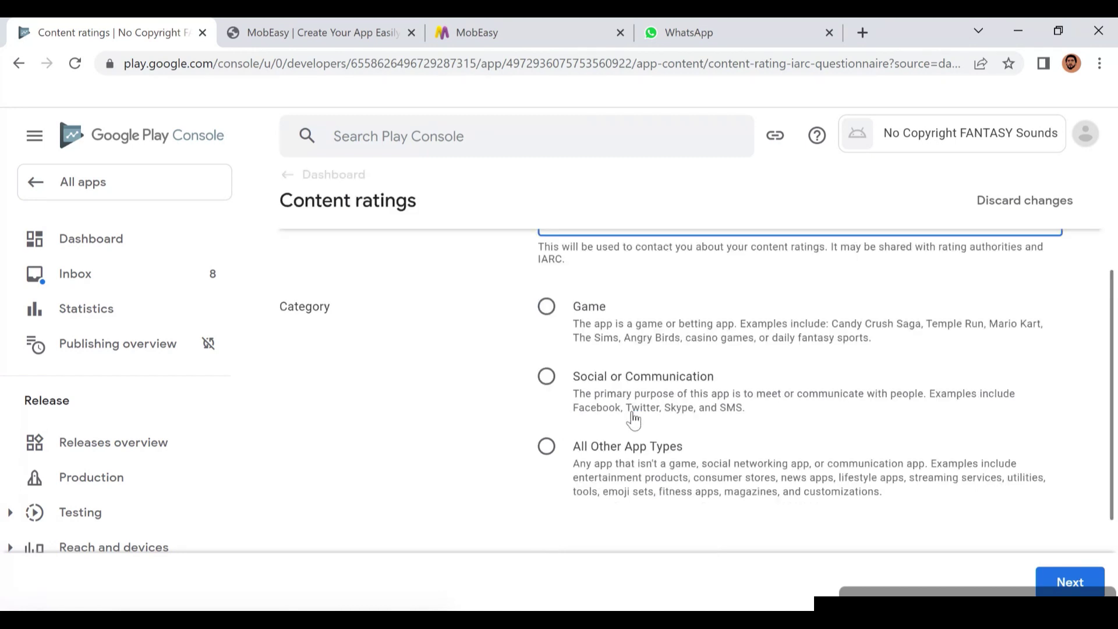
click(547, 450)
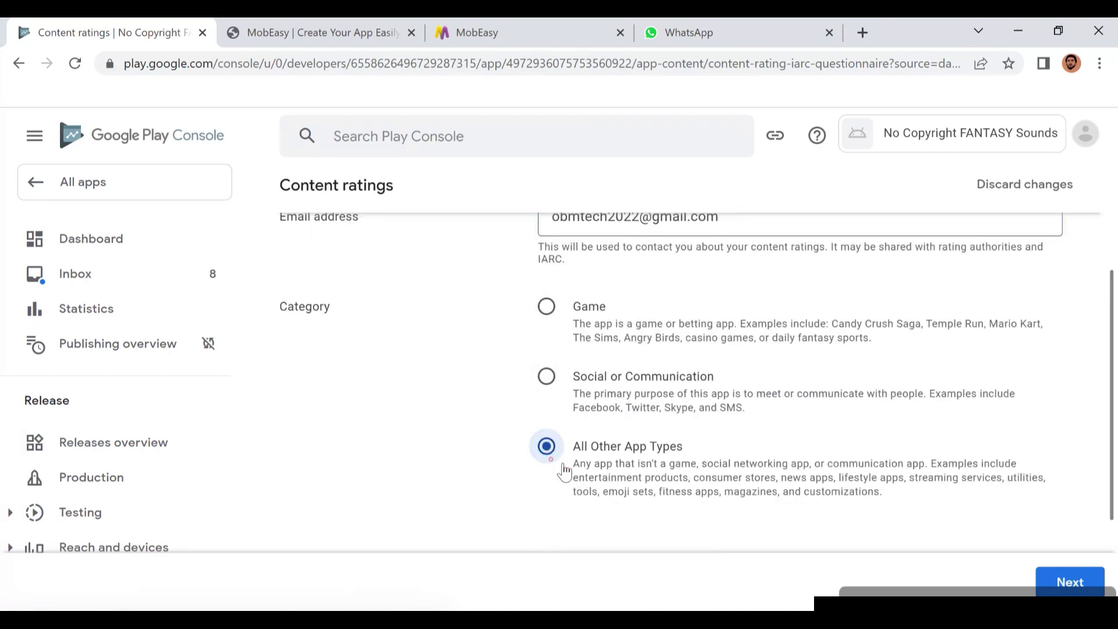
click(1053, 584)
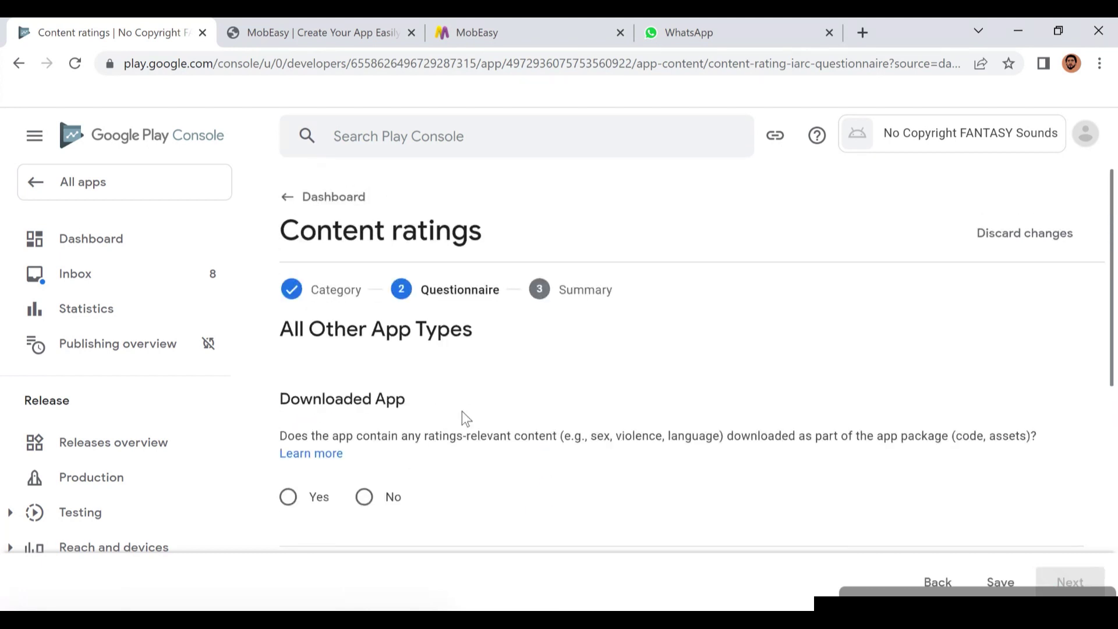
Answer No to downloaded content, user sharing, online content, age-restricted products and location questions
scroll(460, 415, down, 5)
scroll(450, 414, up, 5)
scroll(449, 411, down, 3)
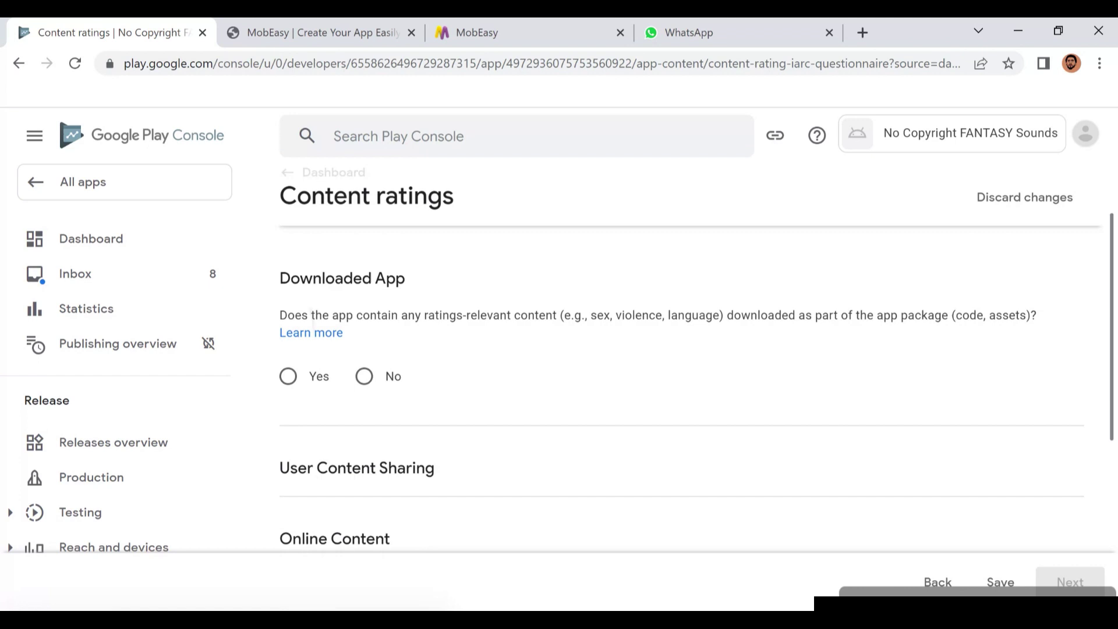
click(366, 329)
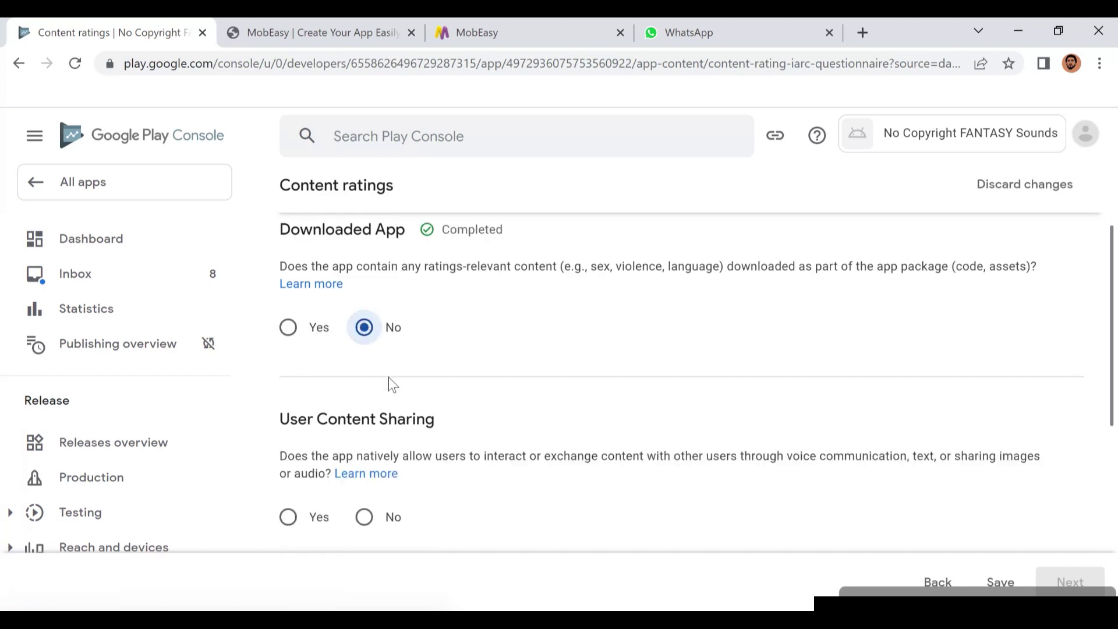
scroll(386, 382, down, 2)
click(365, 386)
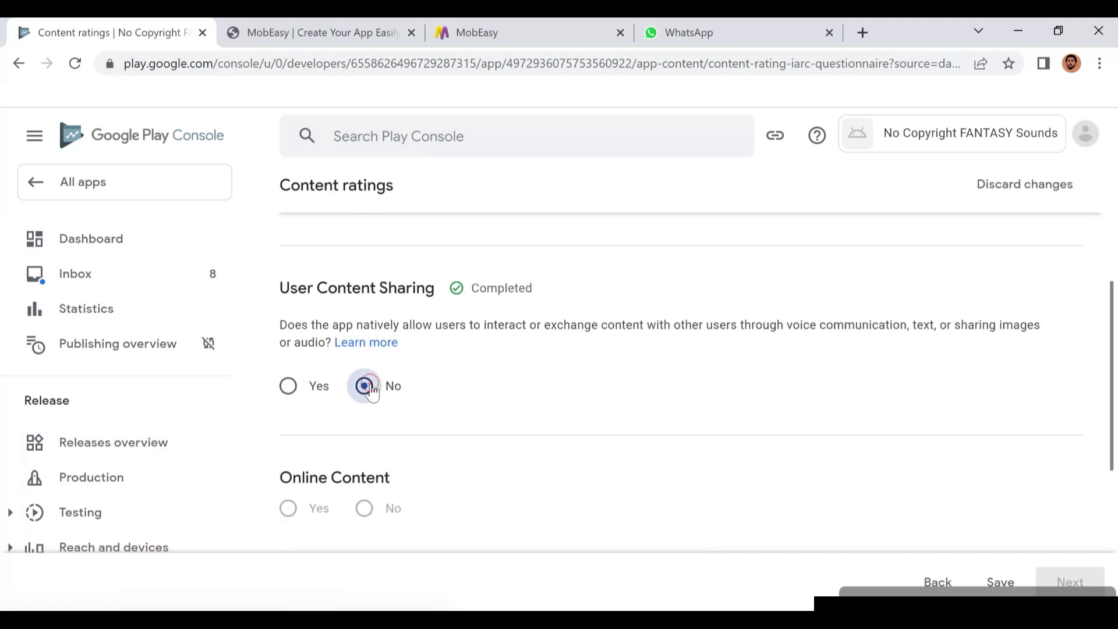
scroll(373, 393, down, 3)
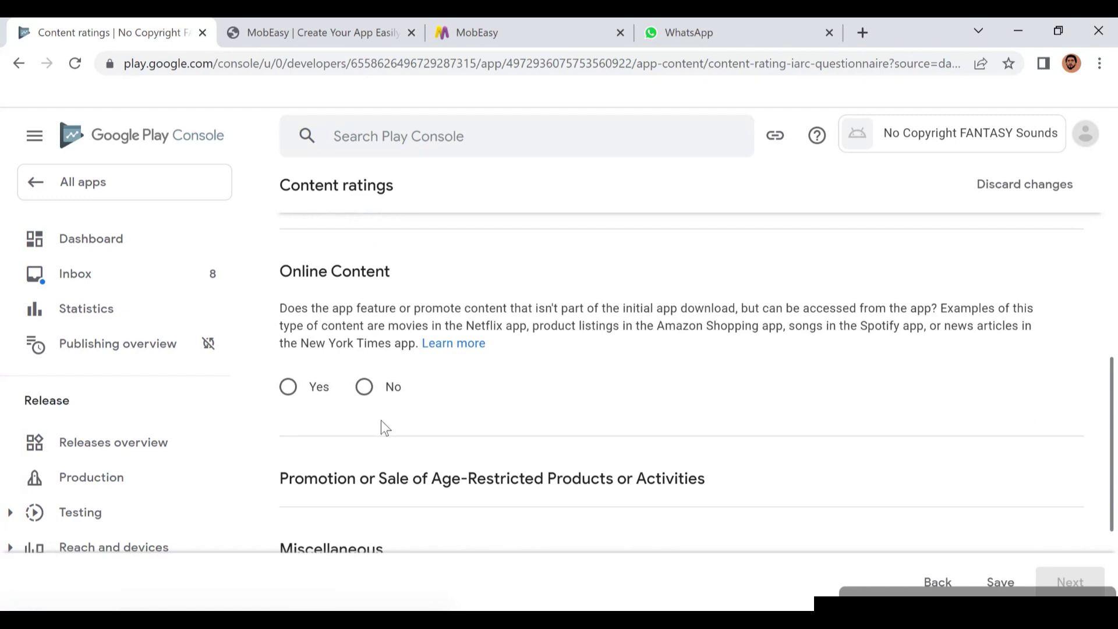
click(364, 387)
scroll(364, 387, down, 3)
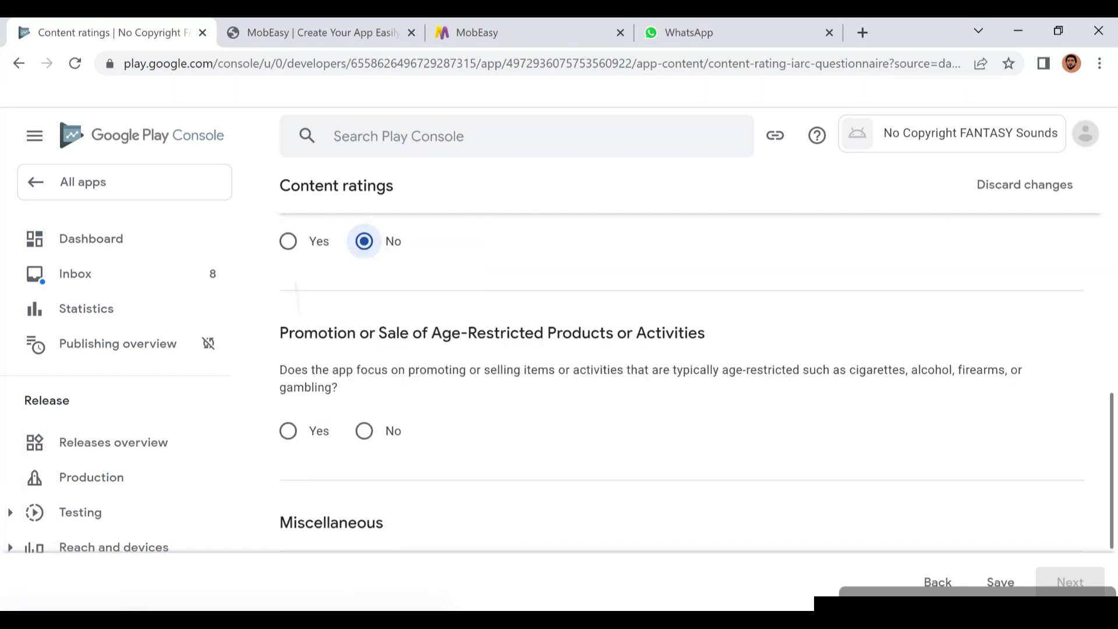
click(365, 392)
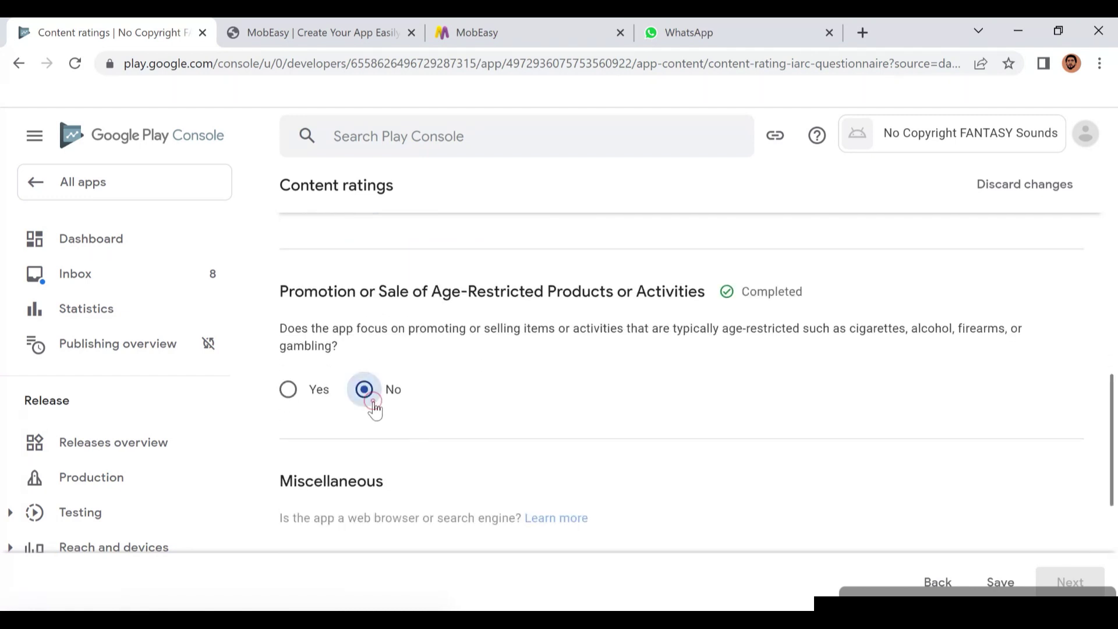
scroll(371, 401, down, 3)
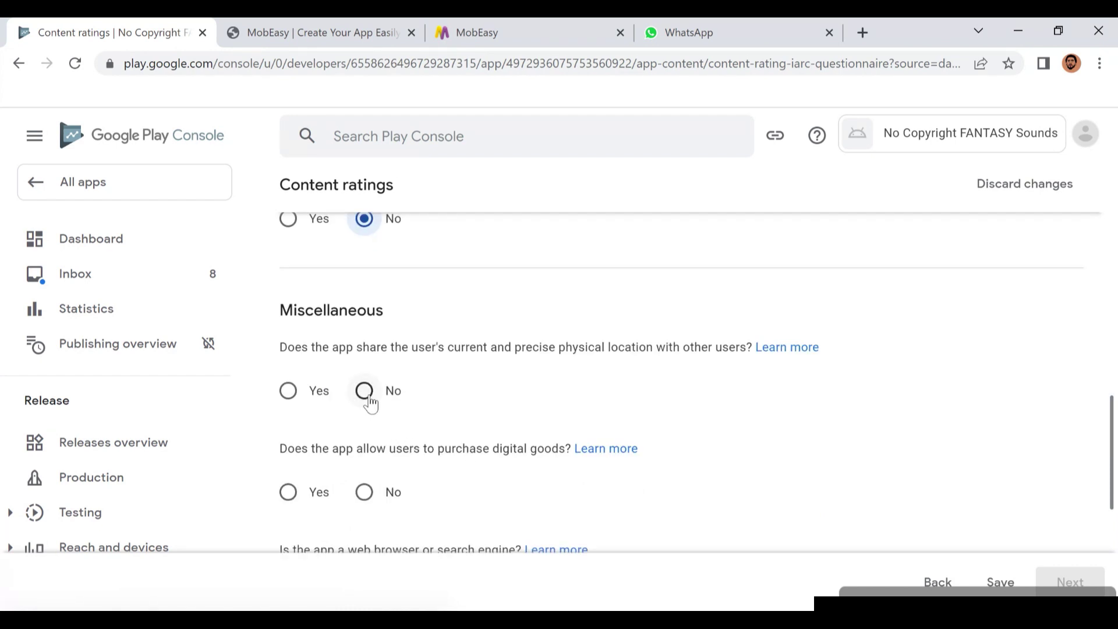
click(365, 391)
Answer No to digital purchases, web browser and news/educational questions, then save and reach Summary
scroll(367, 392, down, 2)
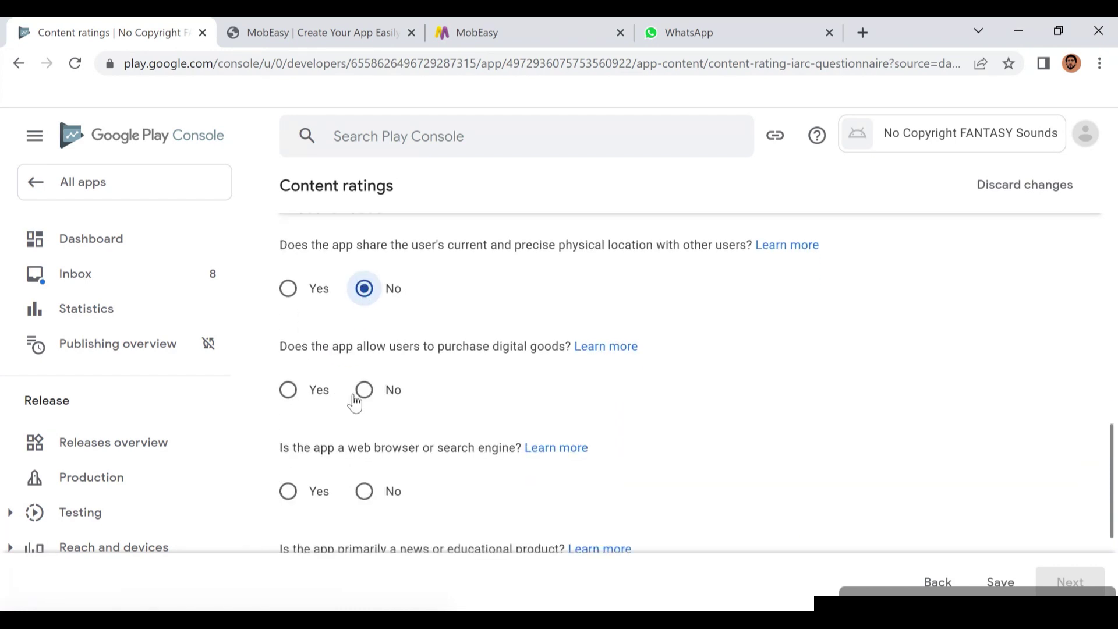
click(364, 389)
scroll(364, 390, down, 2)
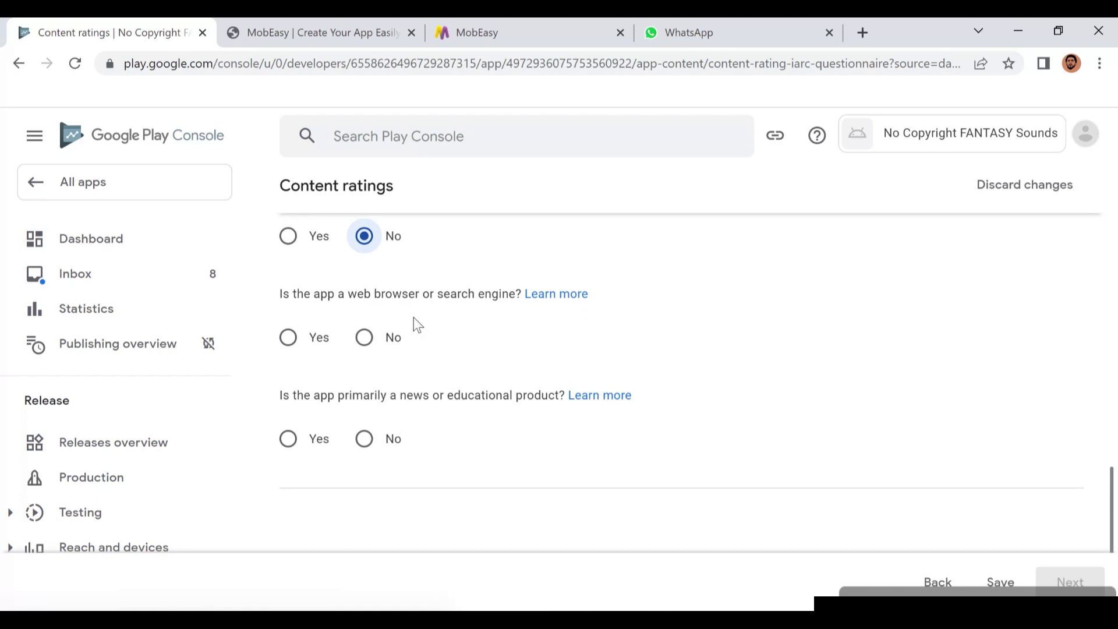
click(364, 343)
scroll(364, 343, down, 2)
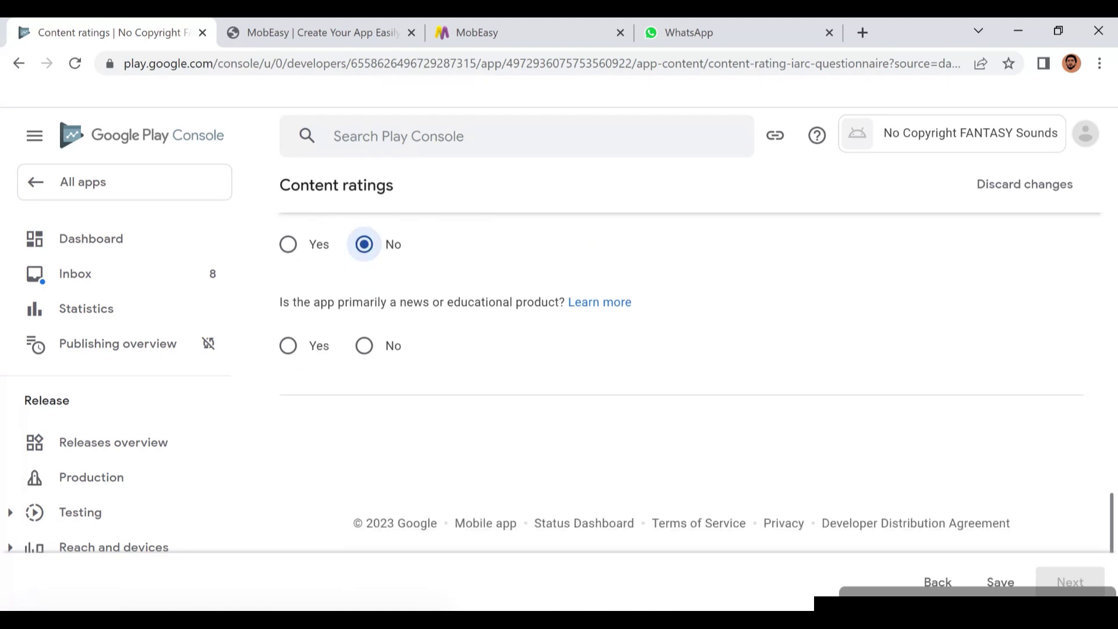
click(364, 345)
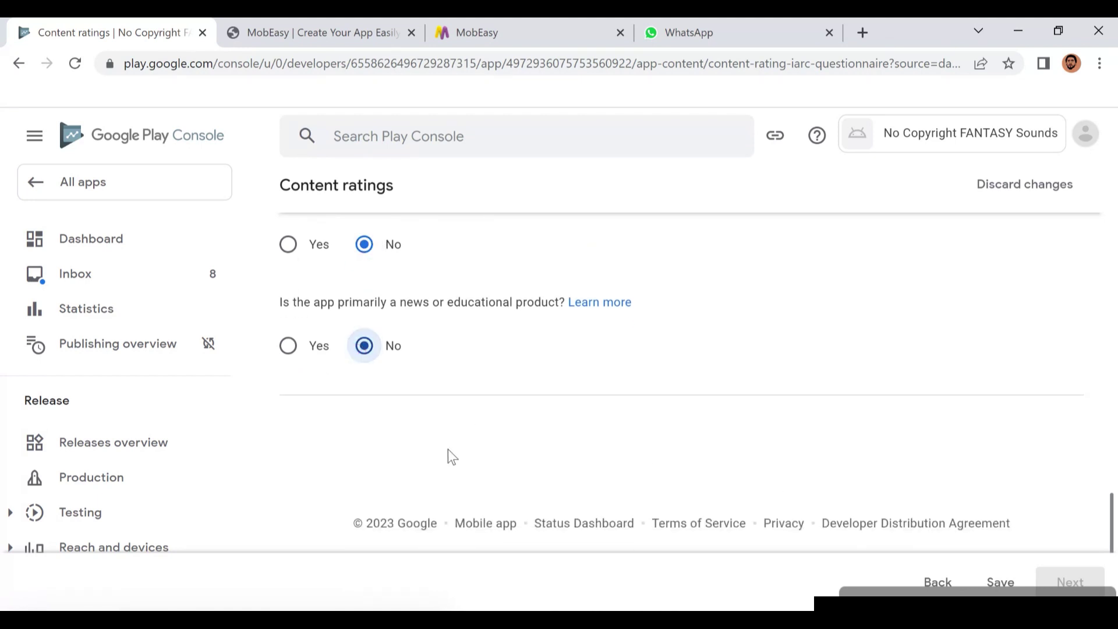
click(1000, 584)
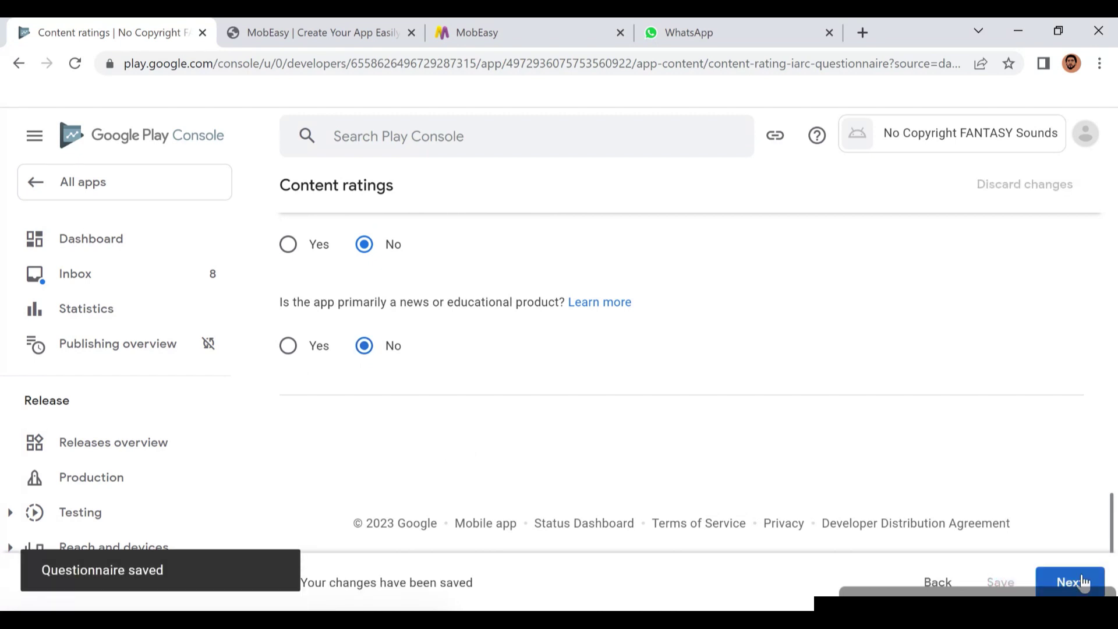
click(1077, 591)
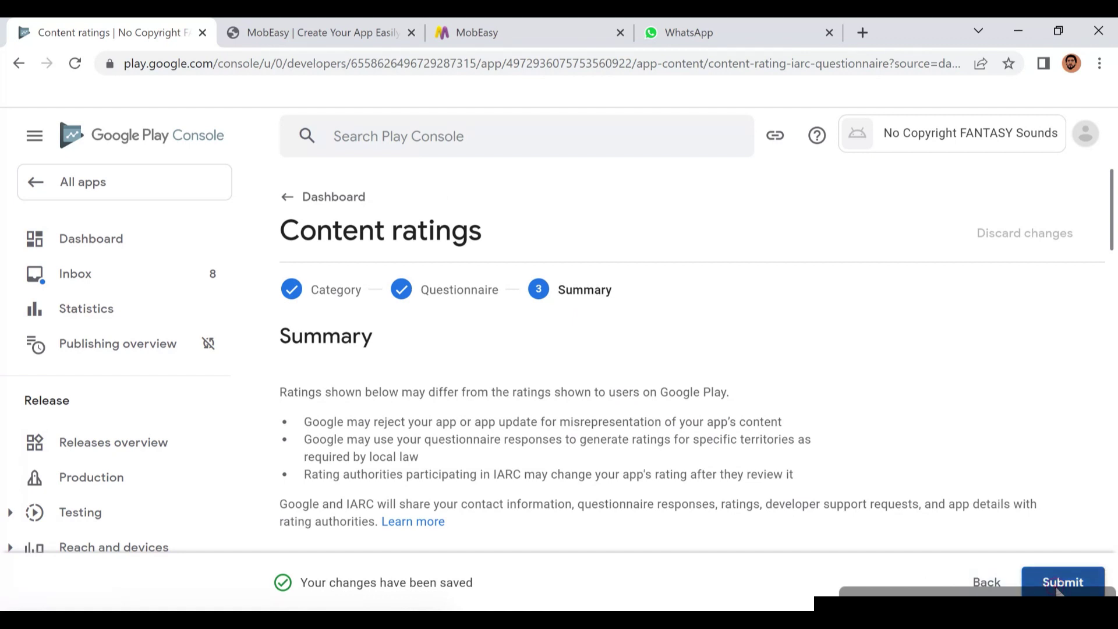
Submit the content rating questionnaire and go back to the Dashboard
click(1059, 590)
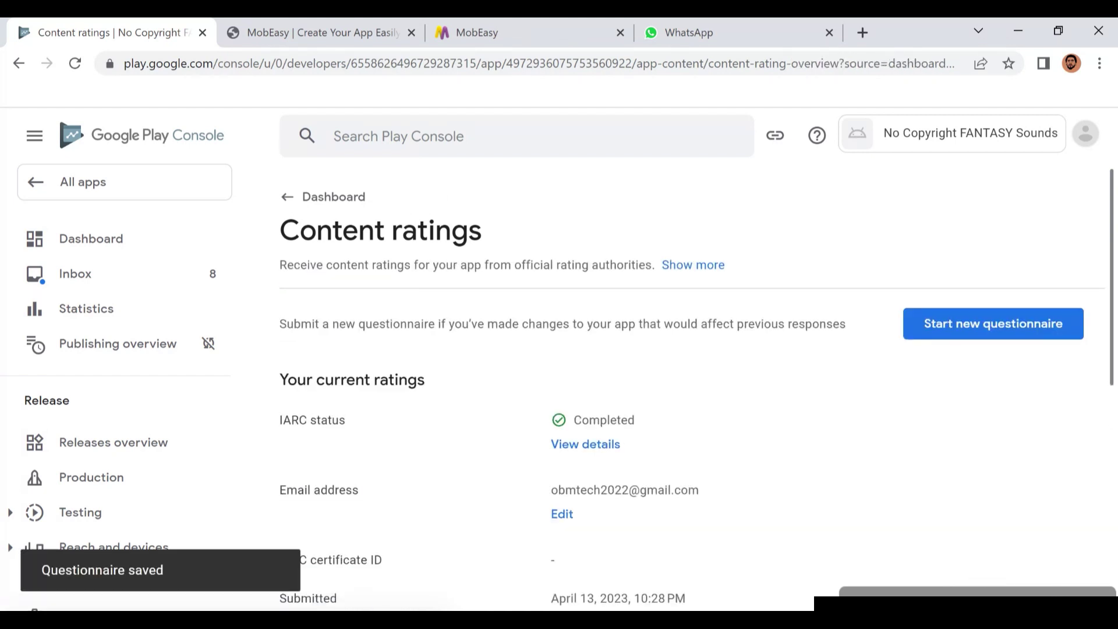
click(292, 196)
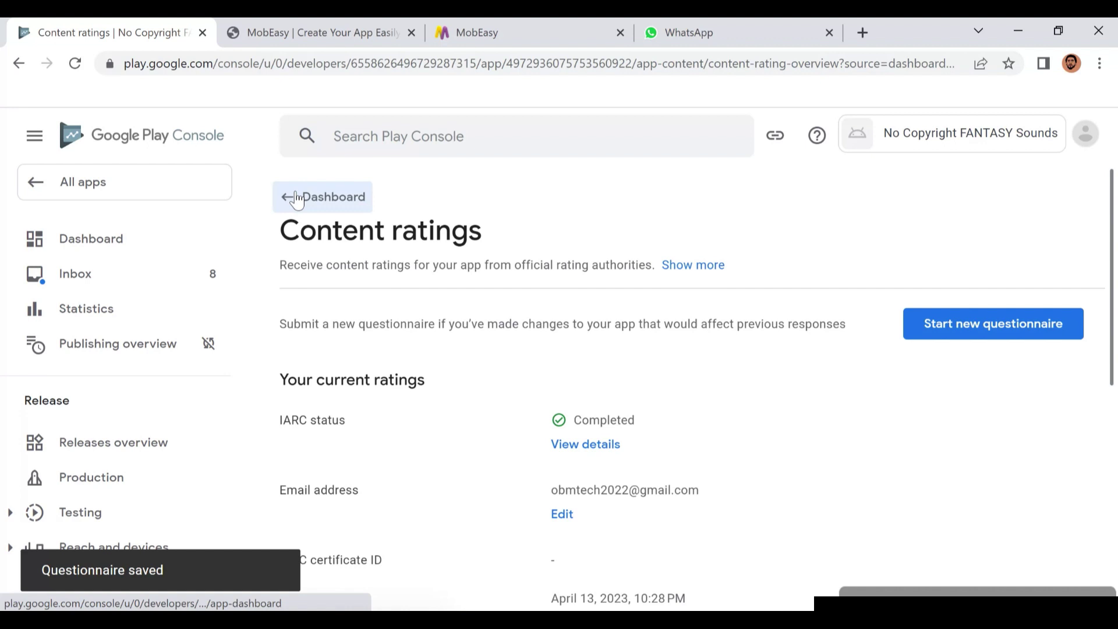
scroll(371, 399, down, 10)
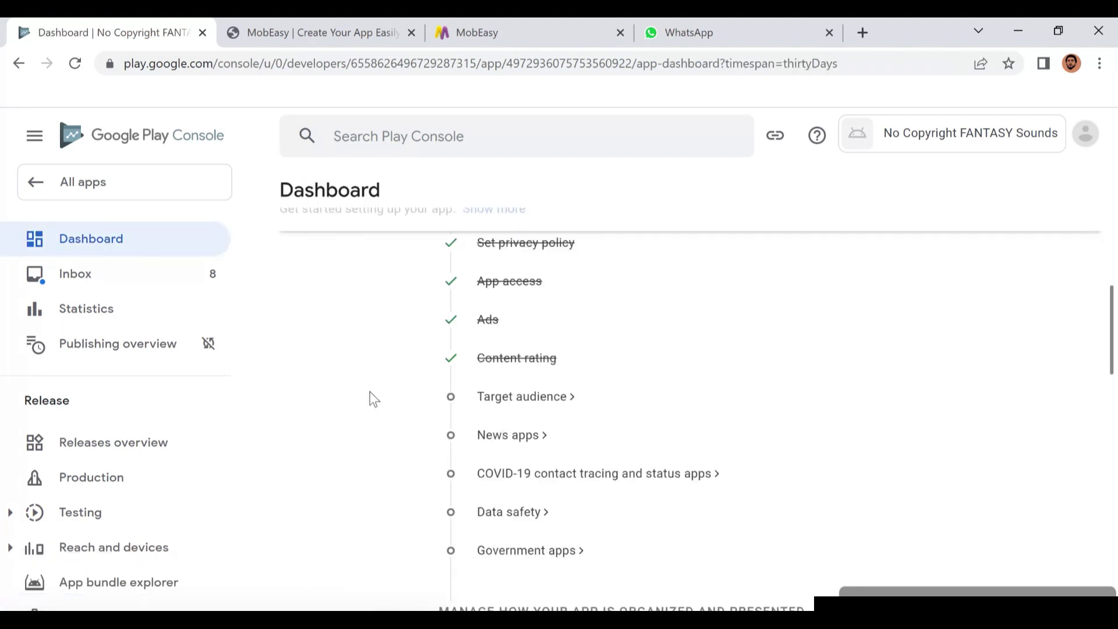
Set the target age groups to 16-17 and 18 and over
click(501, 398)
scroll(499, 399, down, 5)
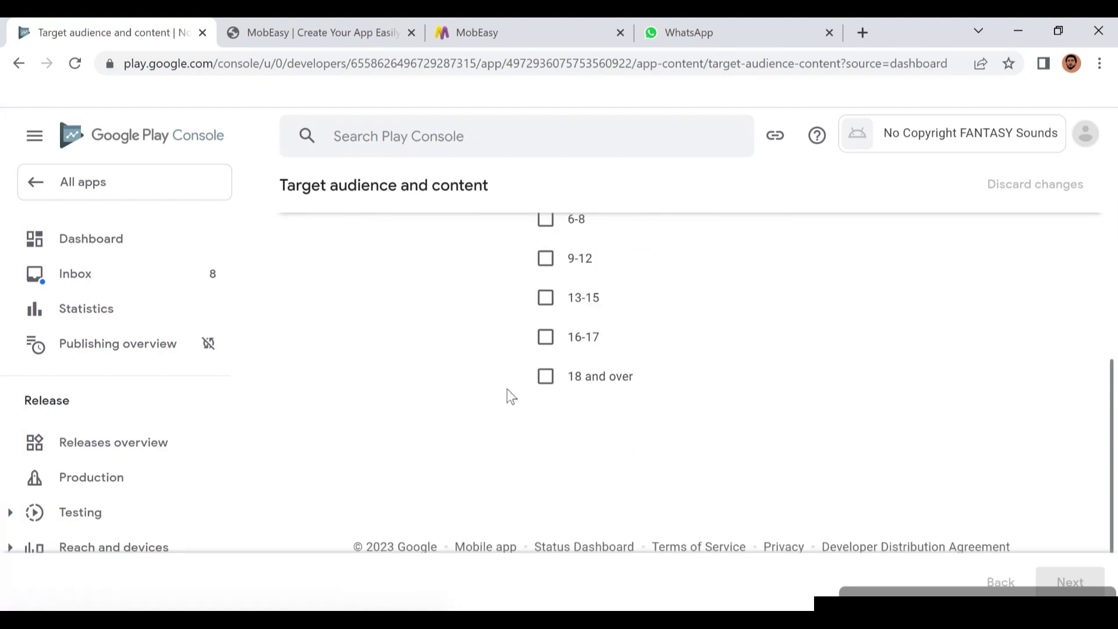
click(546, 338)
click(546, 376)
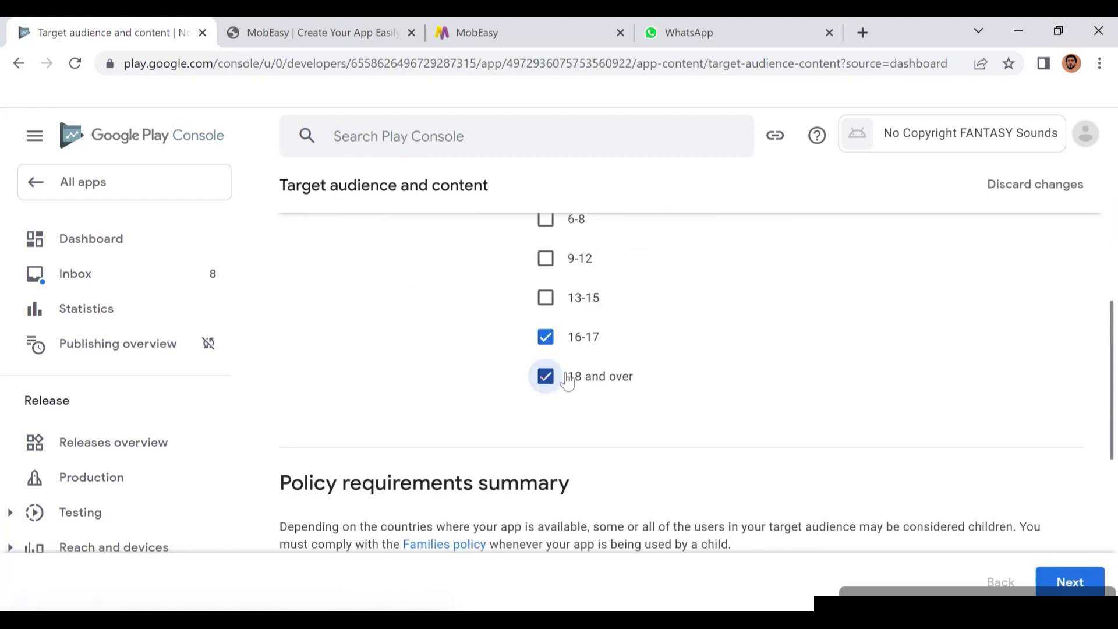
scroll(564, 375, down, 5)
scroll(567, 373, down, 1)
click(1046, 583)
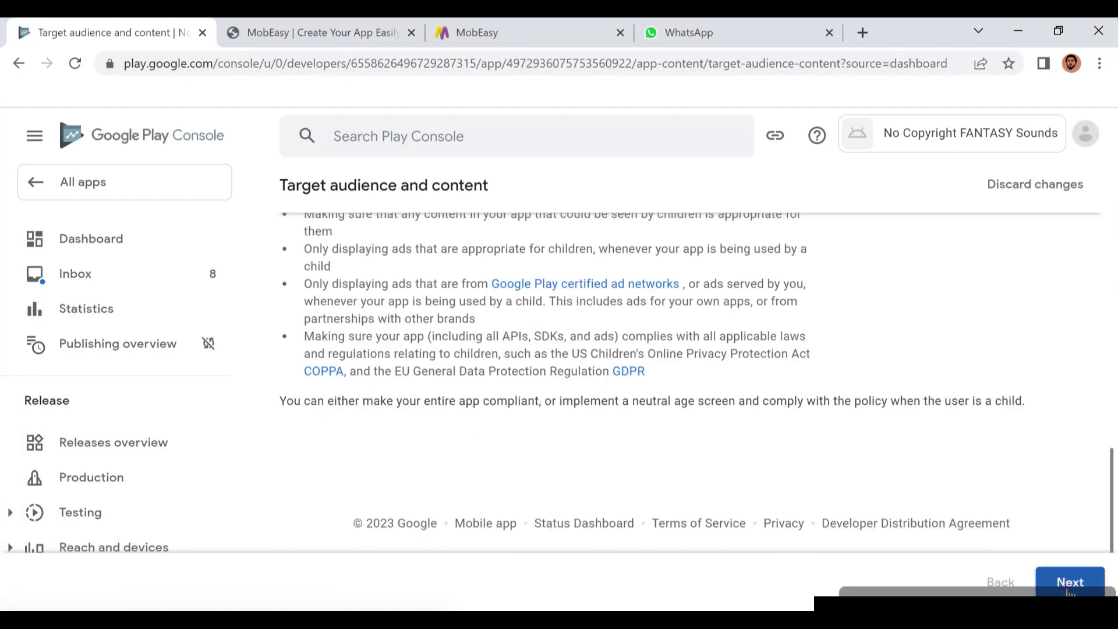
Indicate the listing could appeal to children, save the target audience, and return to Dashboard
scroll(504, 344, down, 5)
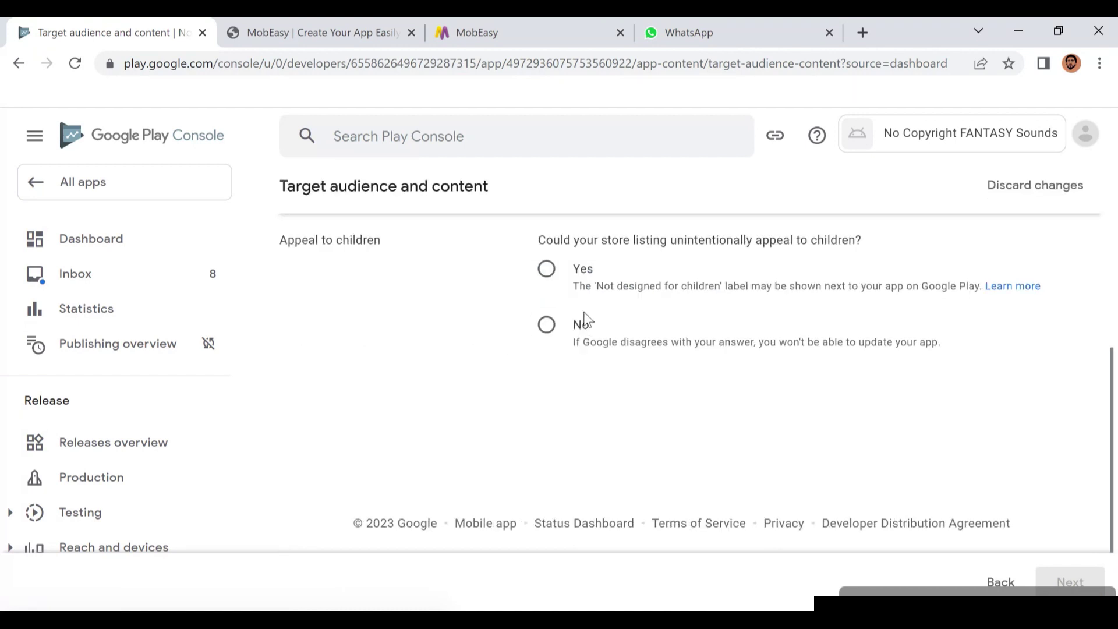
click(549, 279)
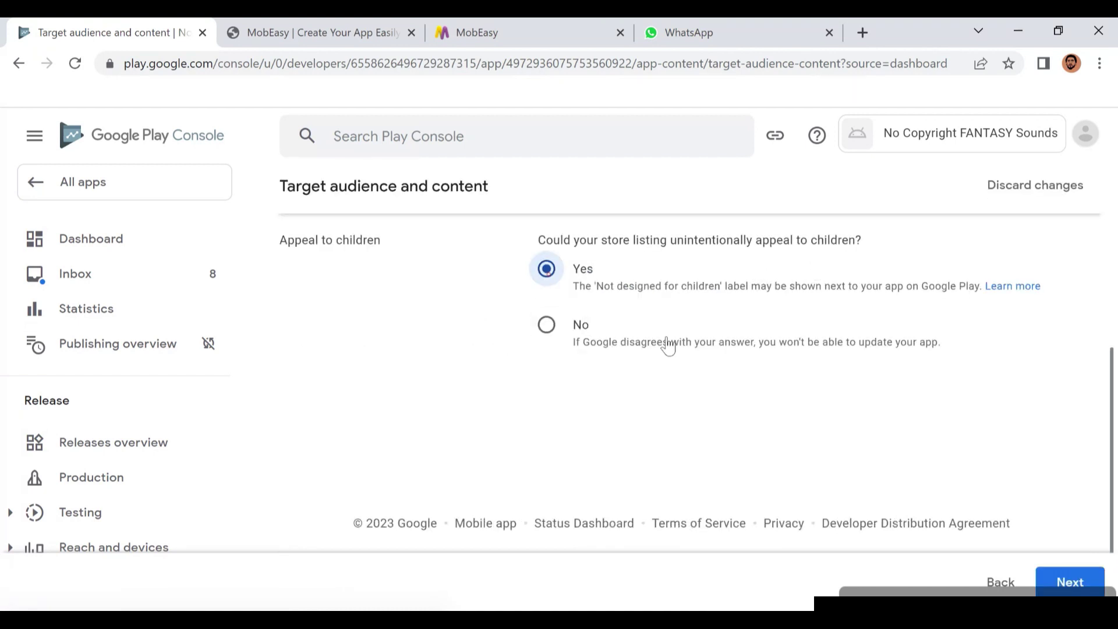
click(1054, 582)
scroll(697, 447, down, 2)
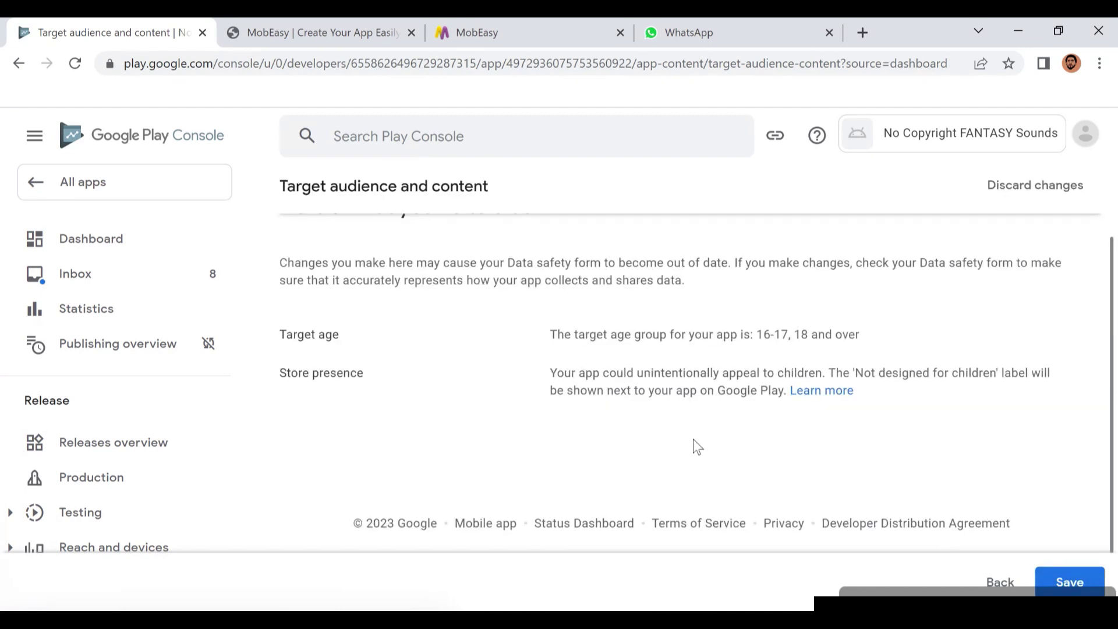
drag(758, 340, 866, 341)
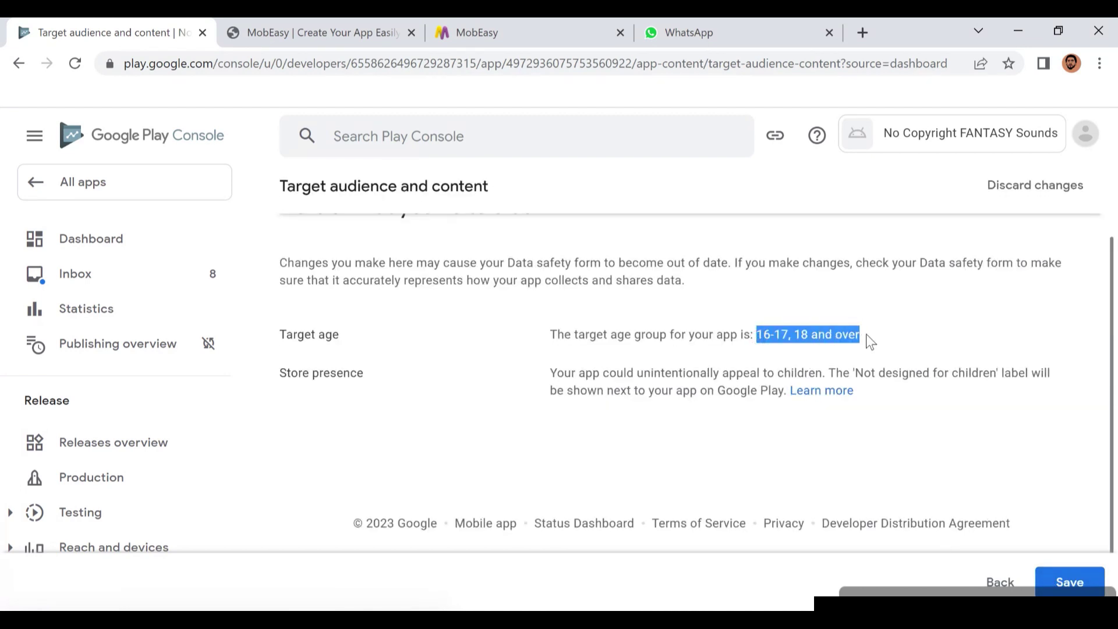
click(1061, 578)
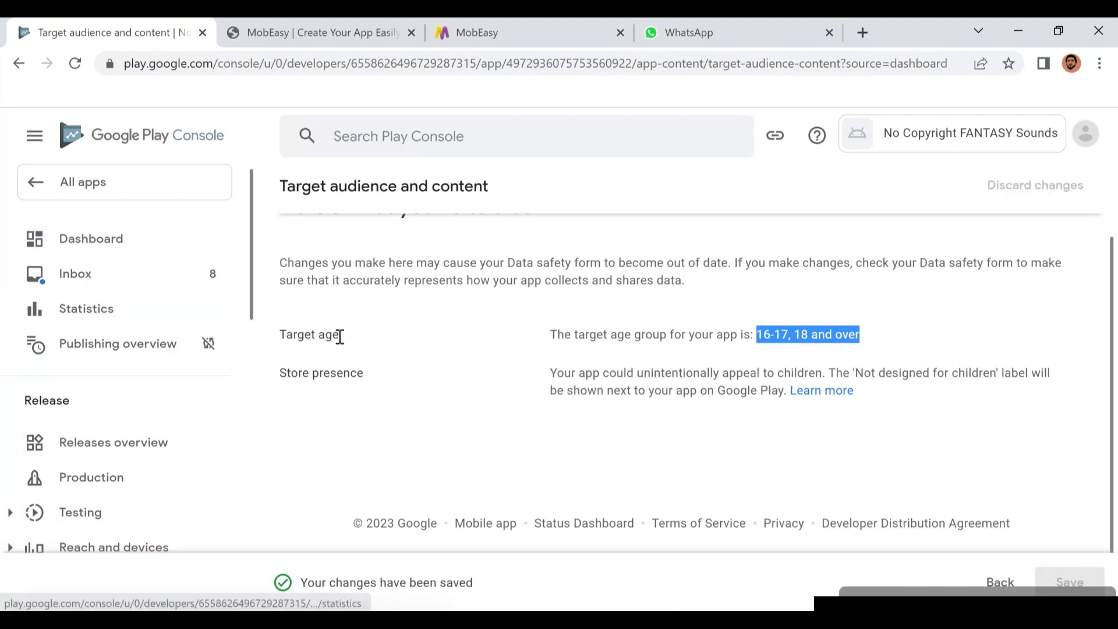
key(alt+Left)
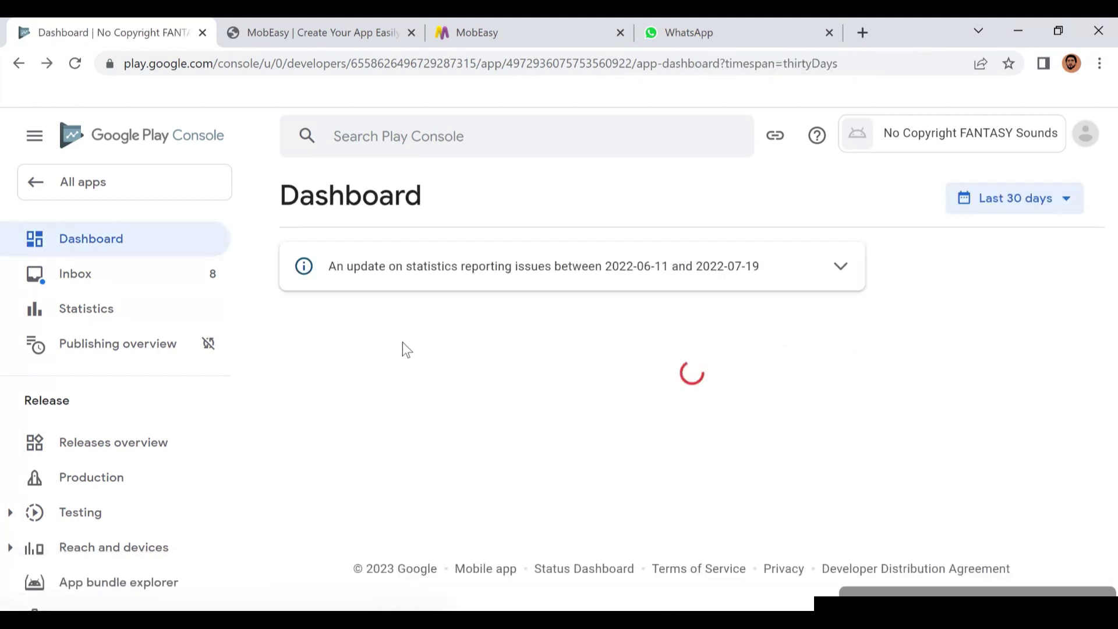
Answer No on the News apps declaration, save it, and go back to the Dashboard
scroll(371, 330, down, 3)
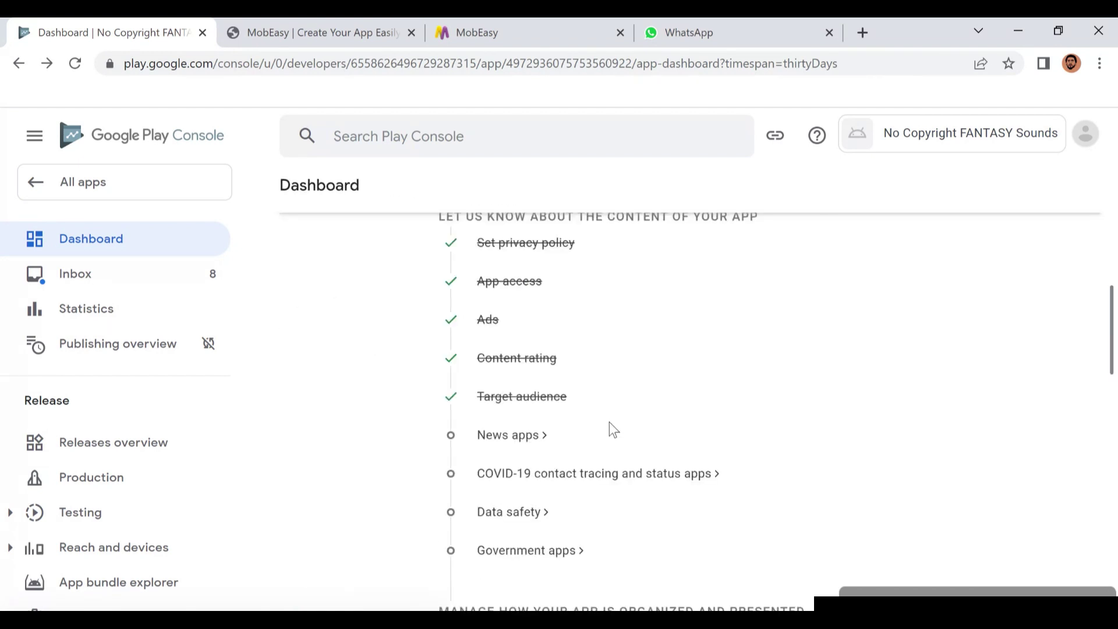
click(520, 441)
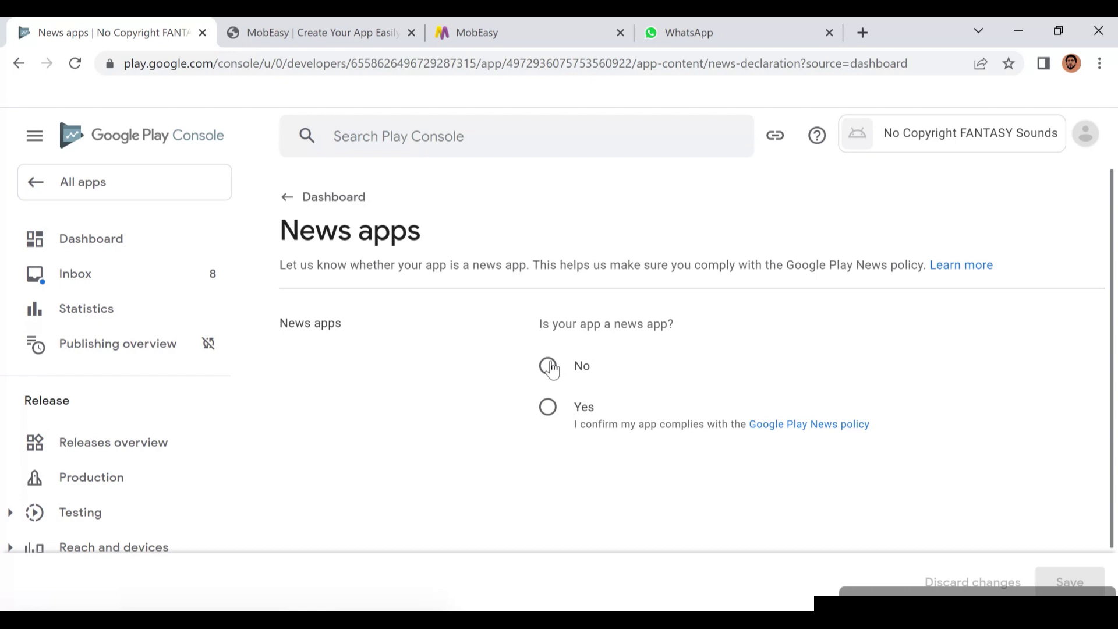
click(560, 375)
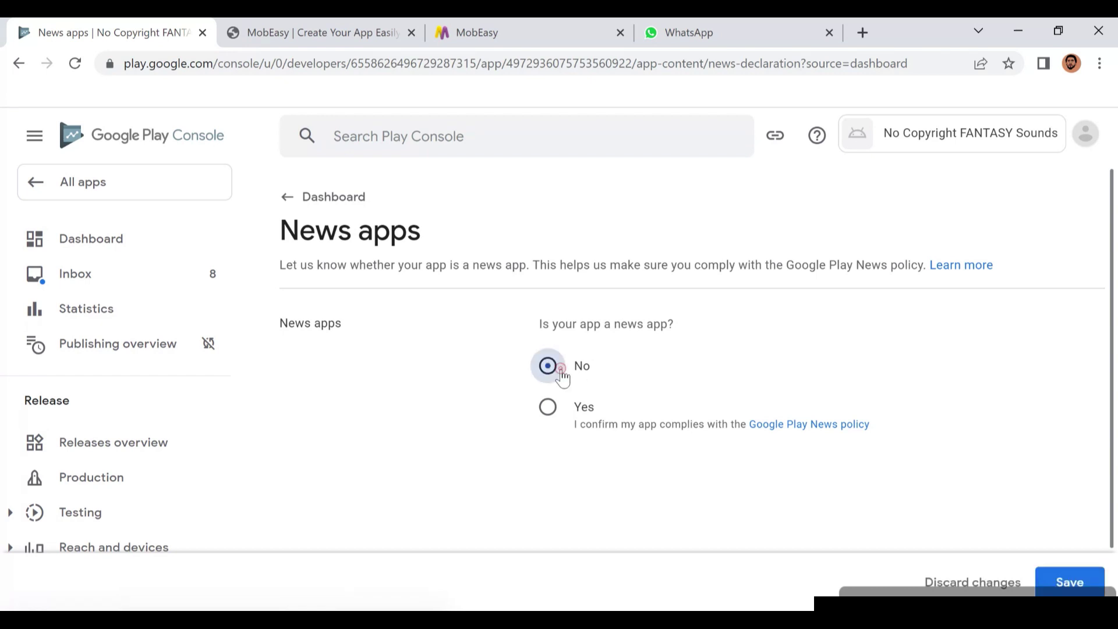
click(1070, 582)
key(alt+Left)
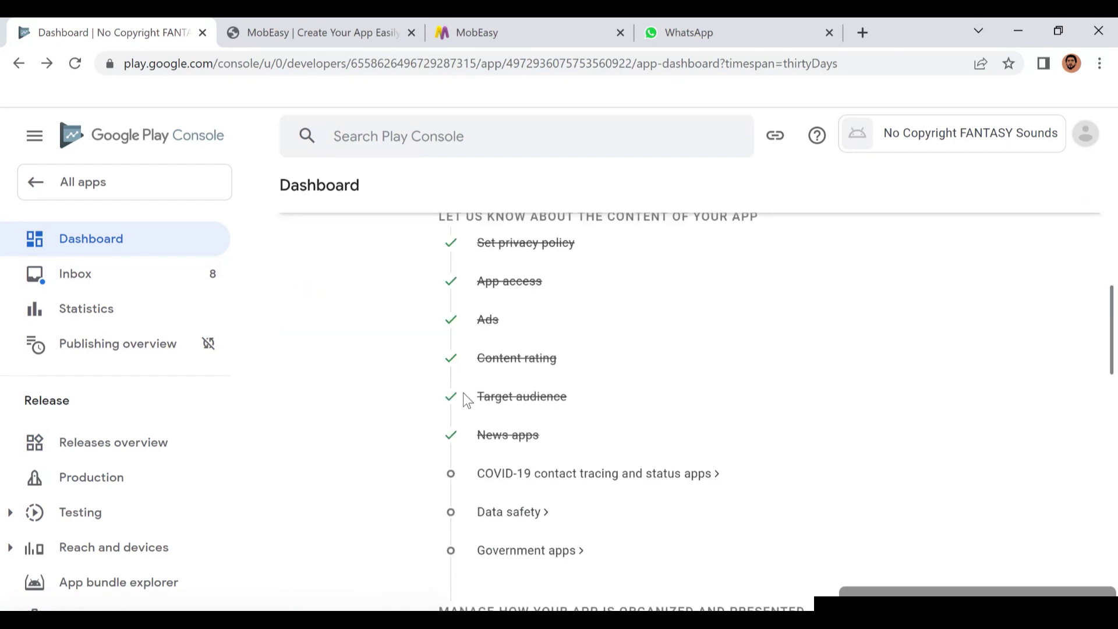
scroll(530, 375, down, 3)
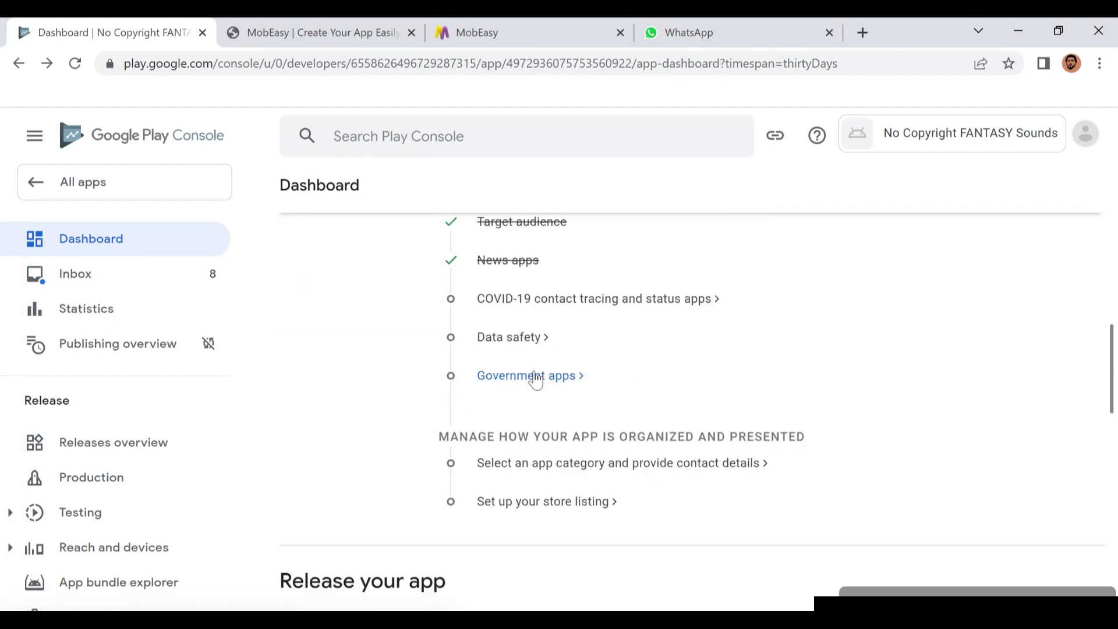
Declare the app is not a COVID-19 contact tracing or status app, then open Data safety
click(523, 305)
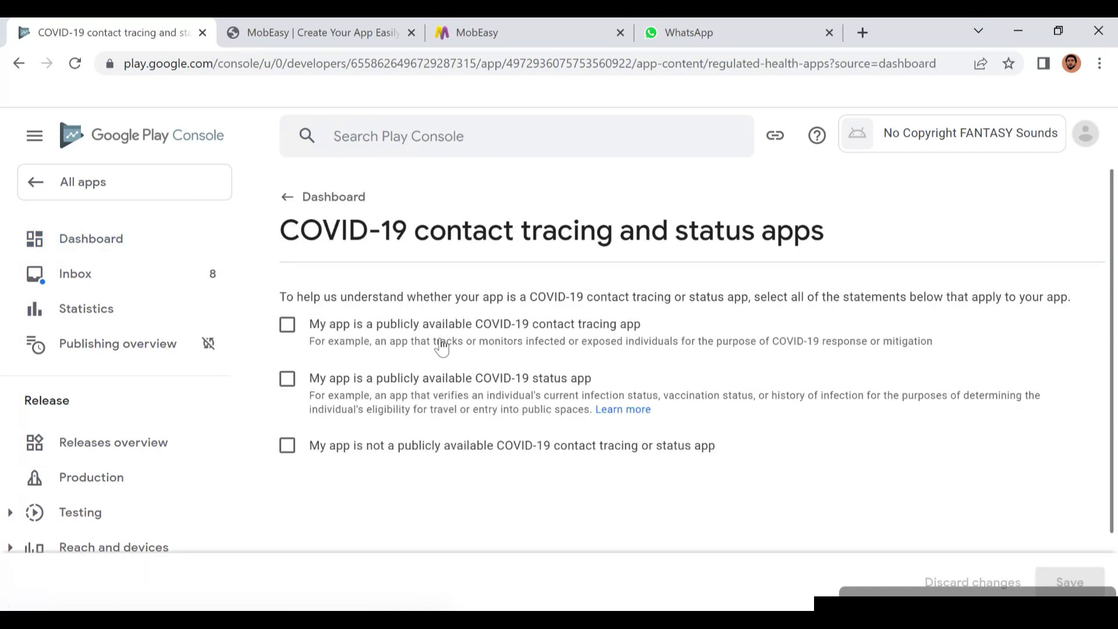
click(288, 448)
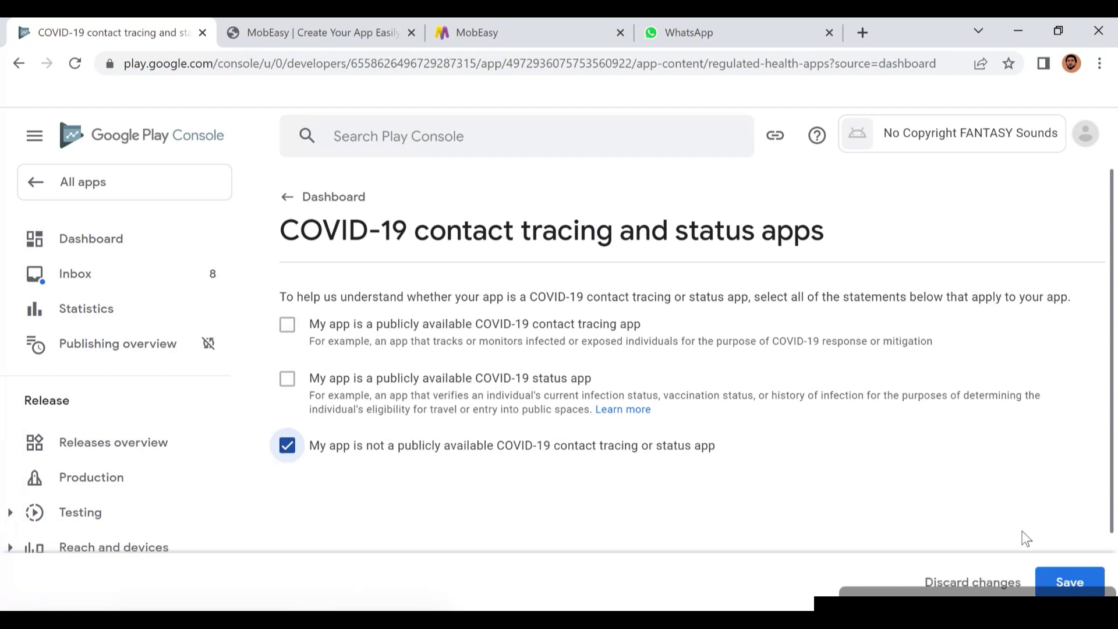
click(1051, 584)
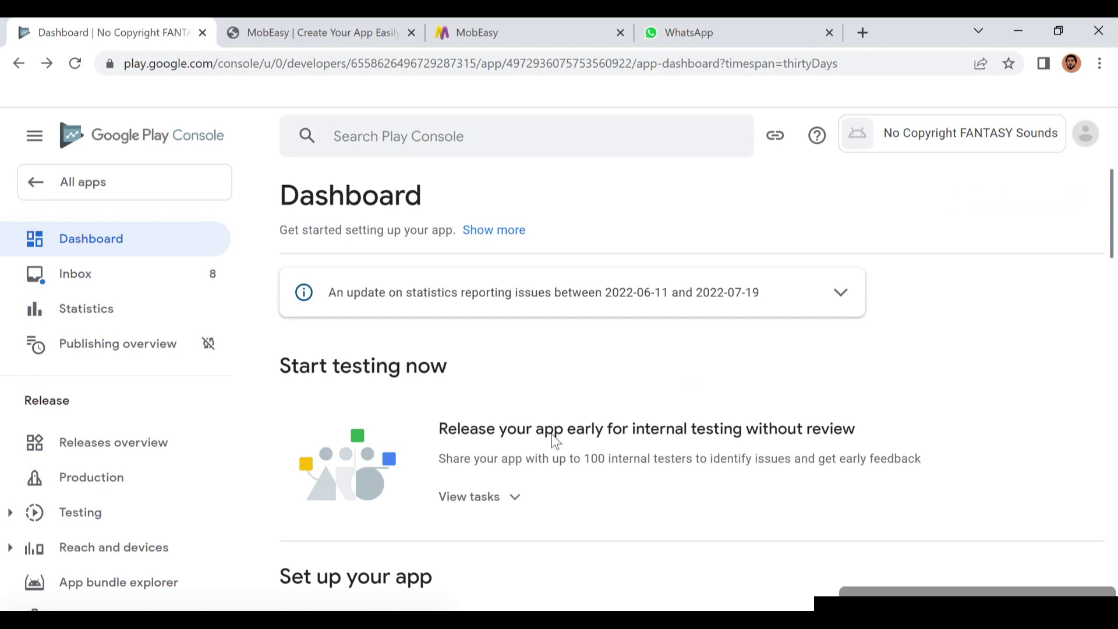
click(506, 518)
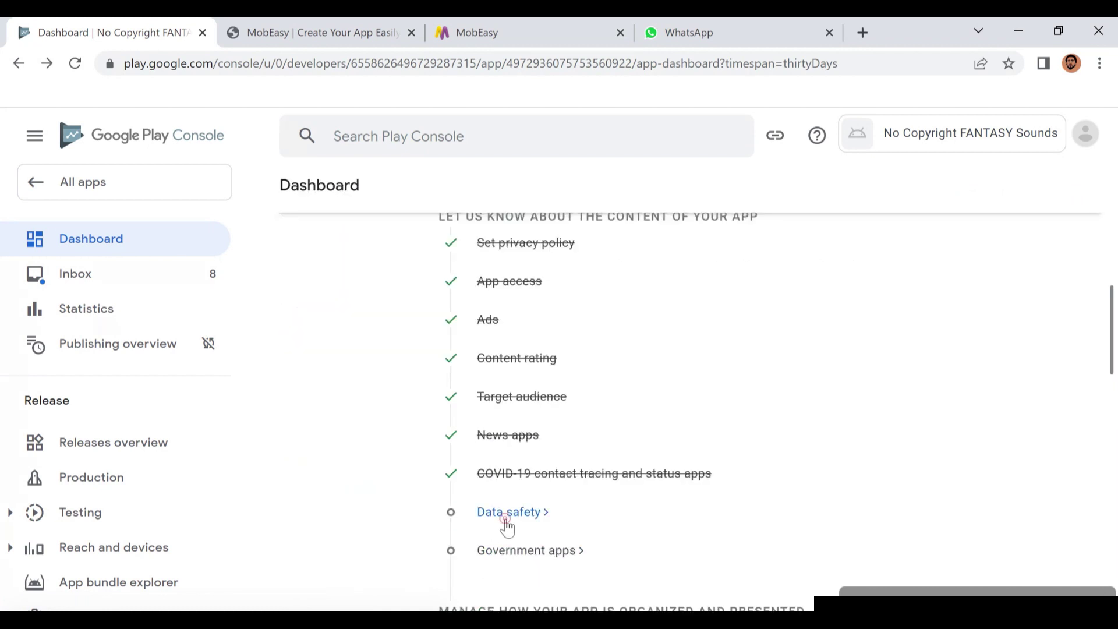
Open the Data safety form and step through its introduction with Next and Start
click(509, 522)
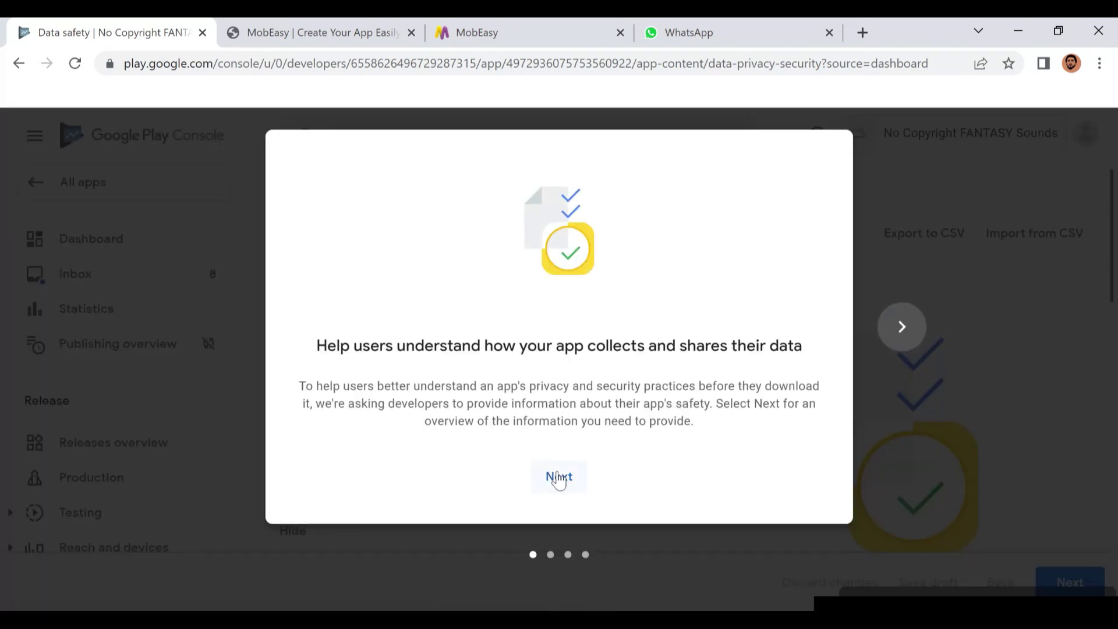
click(557, 474)
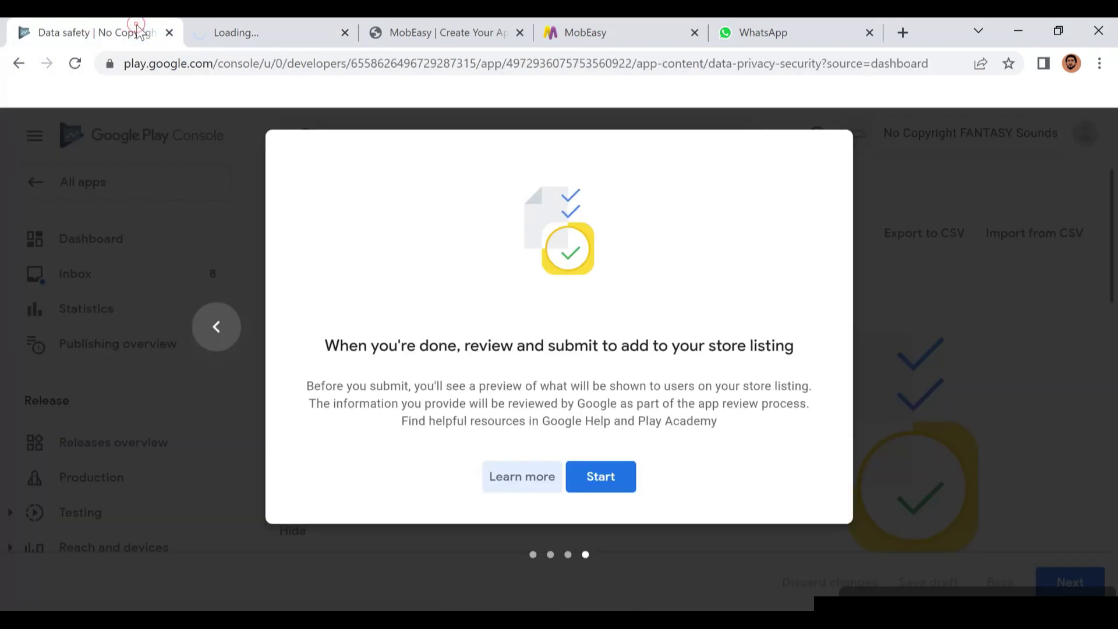
click(616, 479)
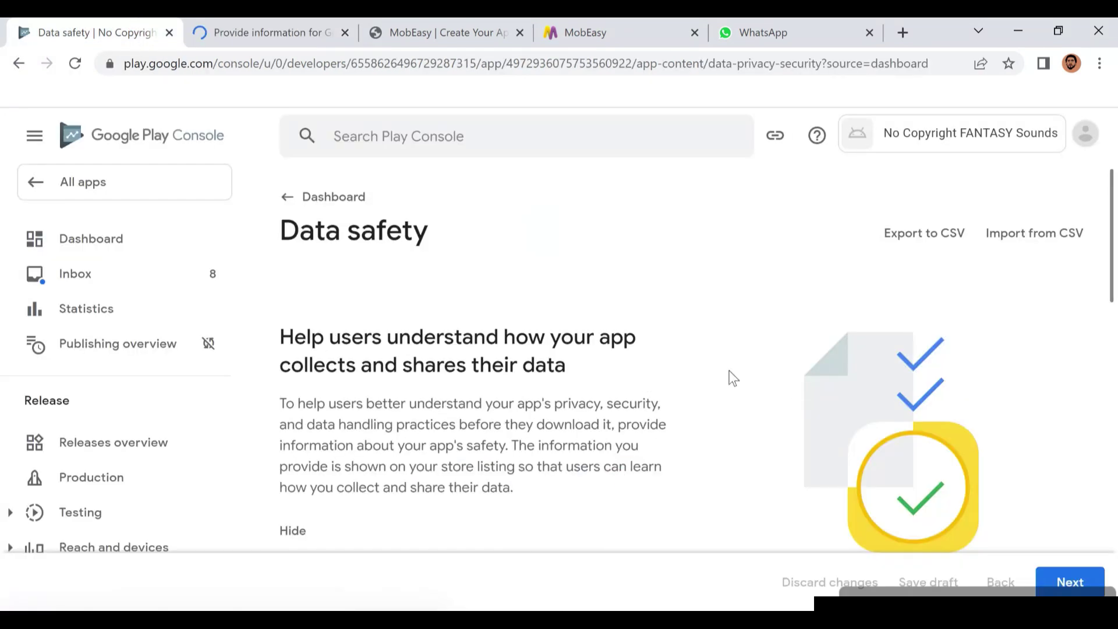
scroll(580, 338, down, 5)
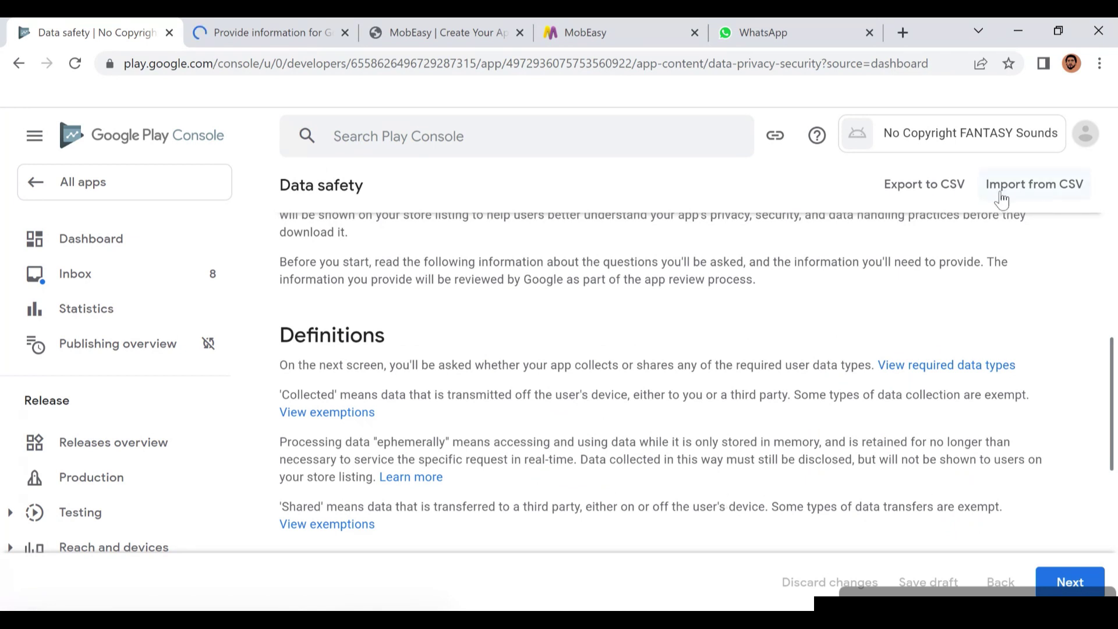
Import answers from data_safety_export.csv, confirming they overwrite the existing answers
click(1023, 194)
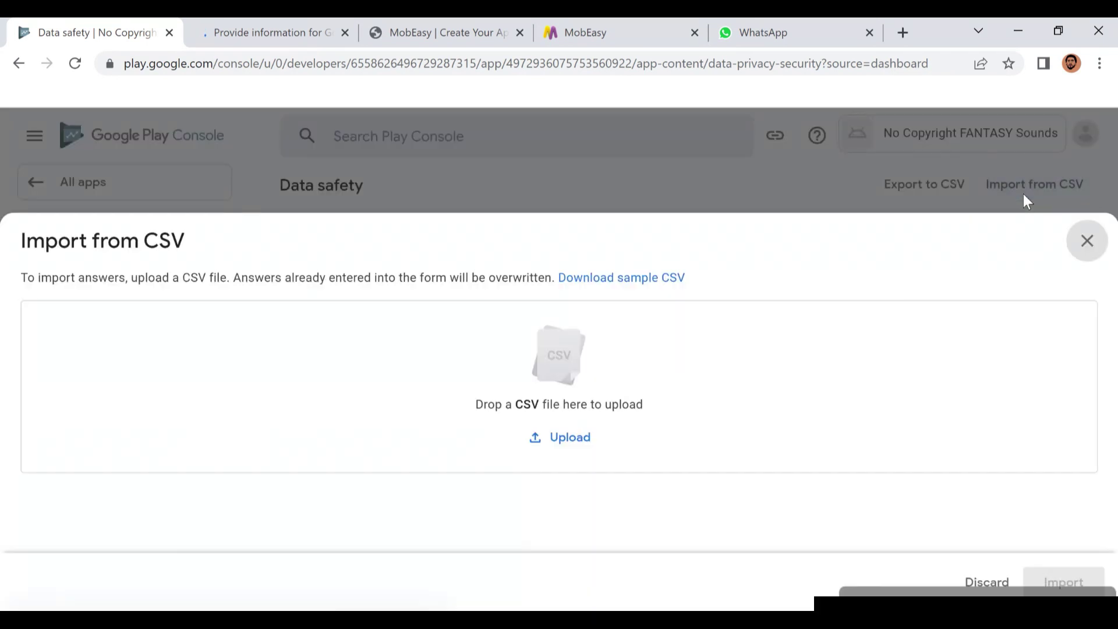
click(562, 440)
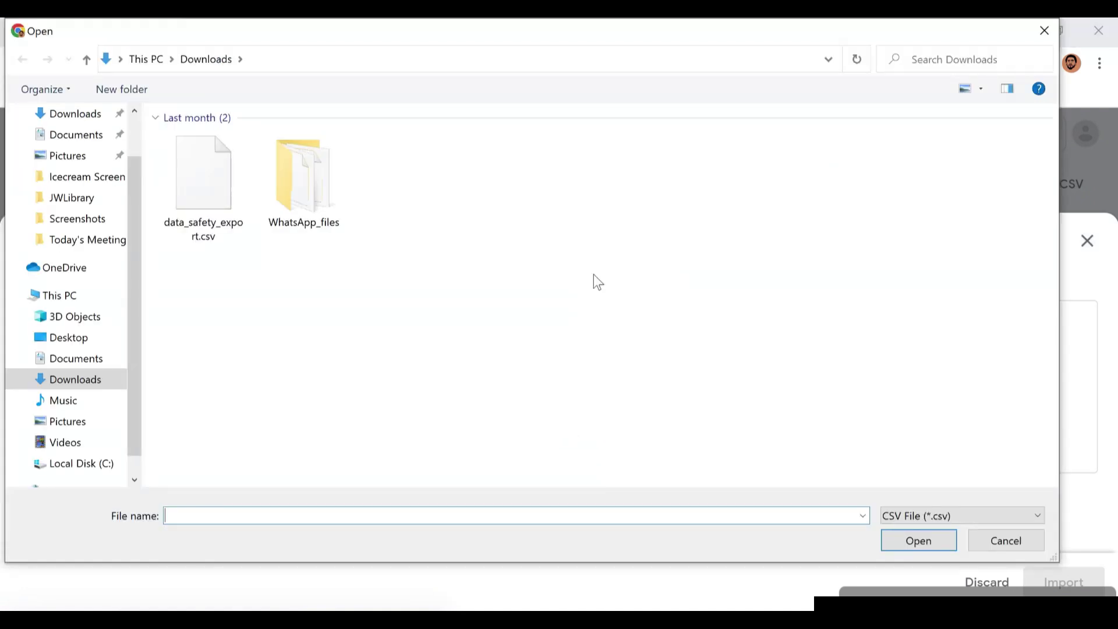
click(221, 190)
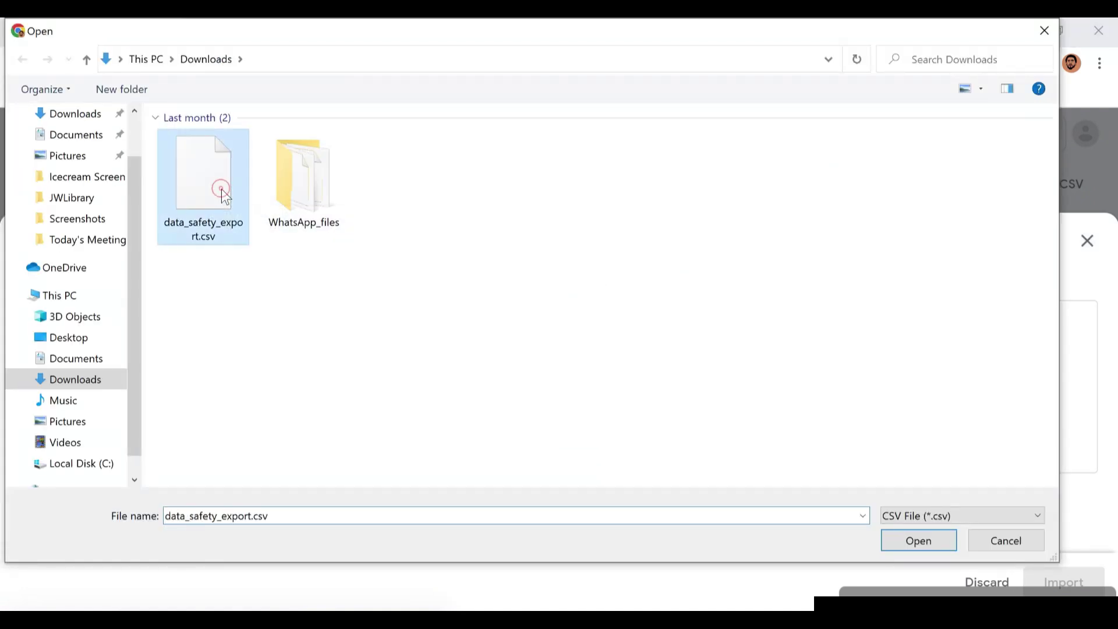
double_click(223, 195)
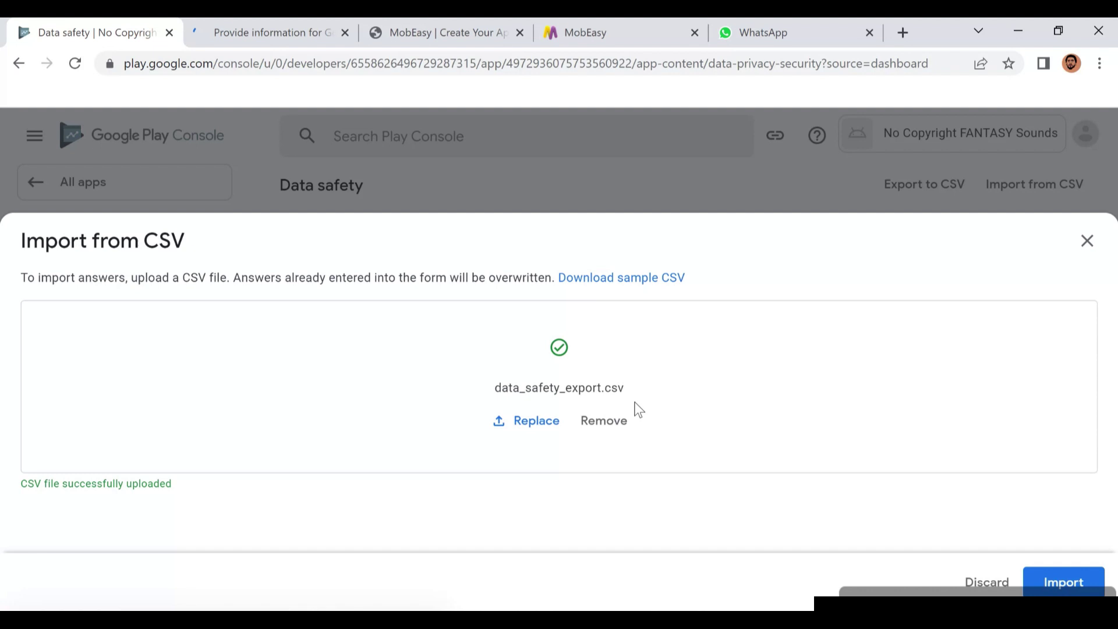
click(1082, 580)
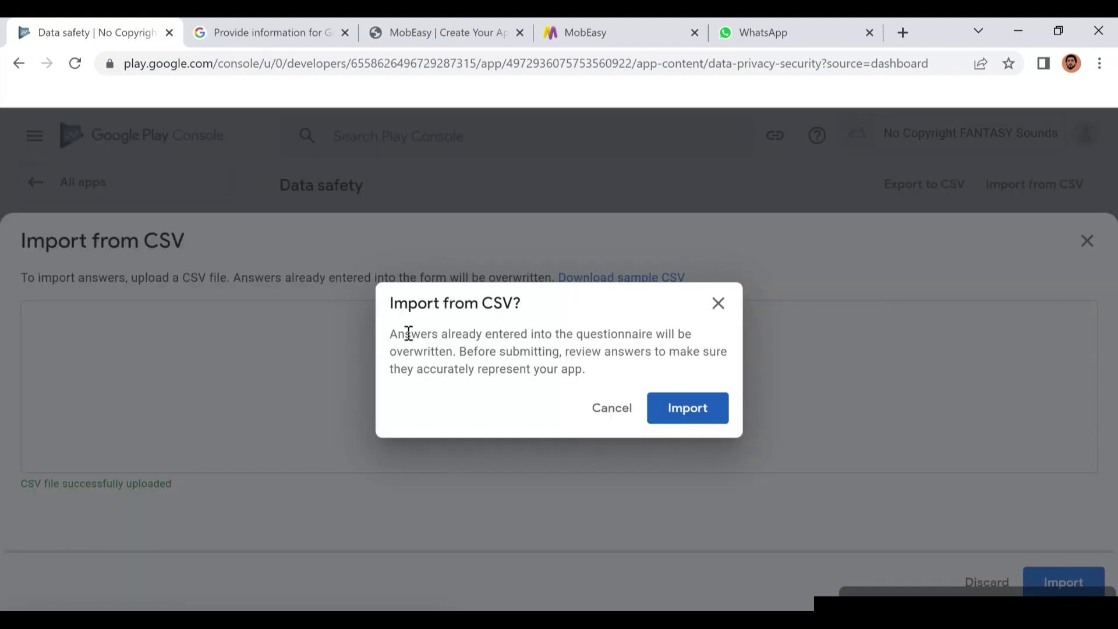
drag(394, 336, 605, 380)
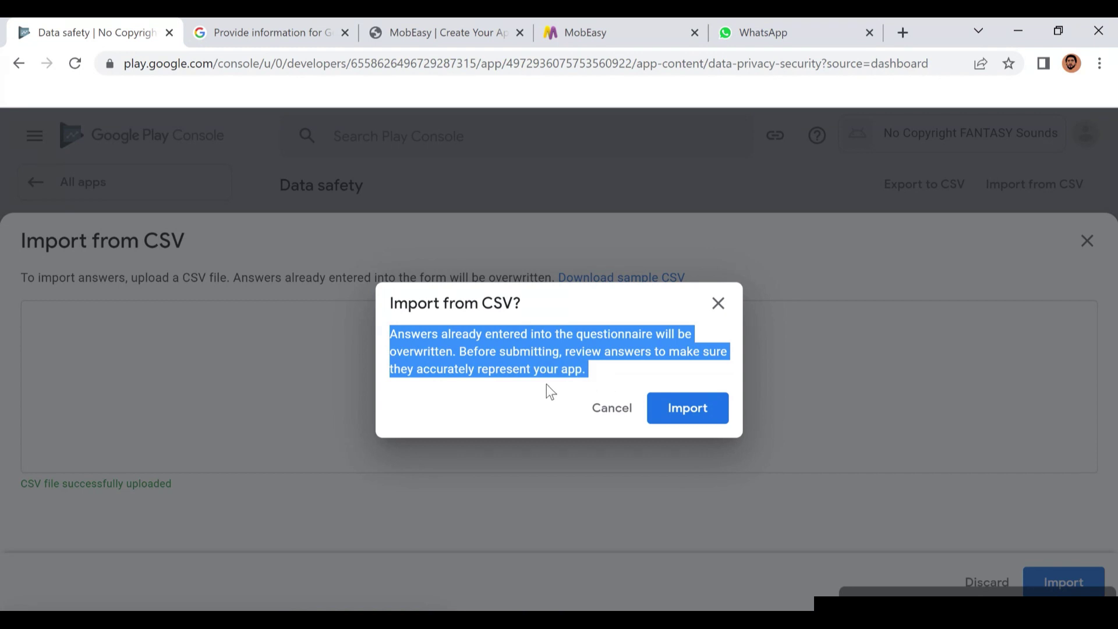
click(685, 407)
Continue through data types and data handling to the Preview, then save the Data safety form
scroll(565, 416, down, 15)
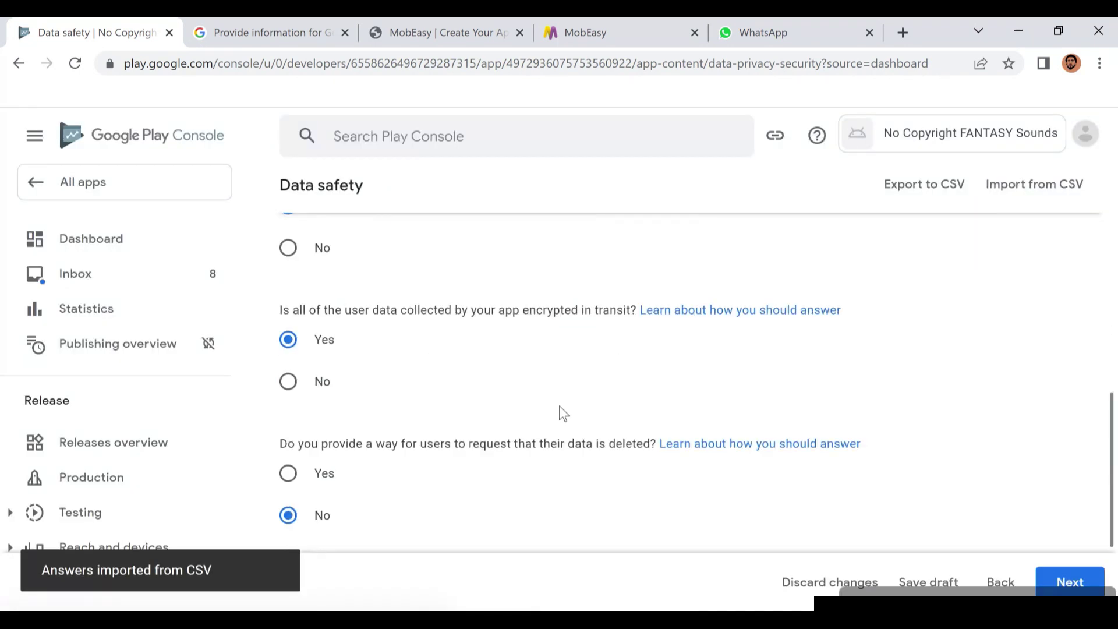
scroll(562, 414, down, 6)
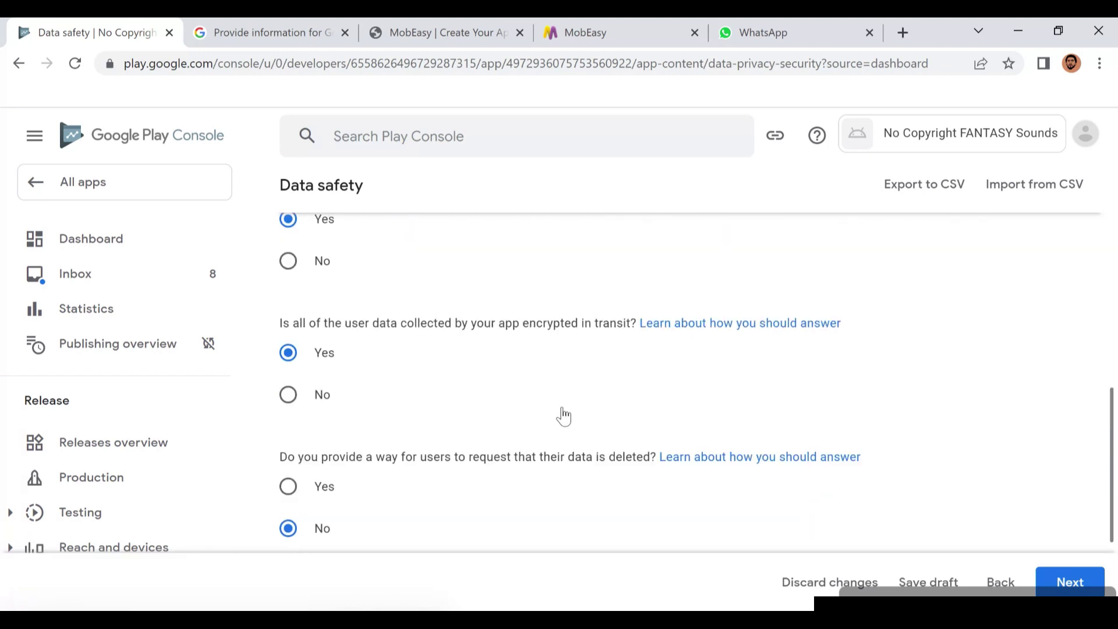
click(1069, 581)
scroll(901, 495, down, 10)
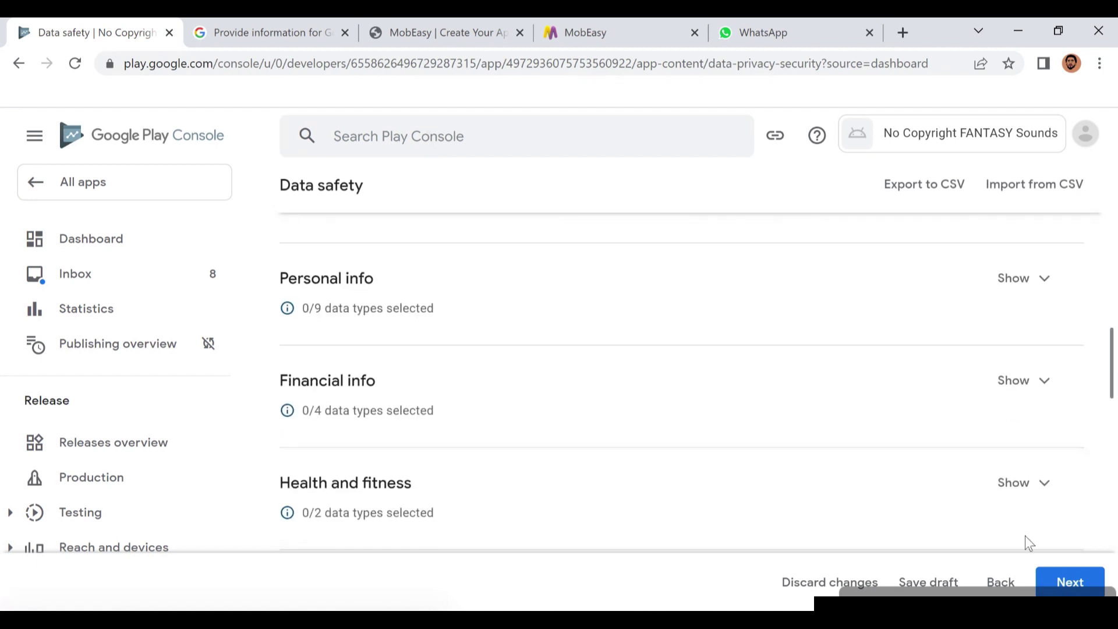
scroll(1024, 540, down, 17)
scroll(789, 413, down, 4)
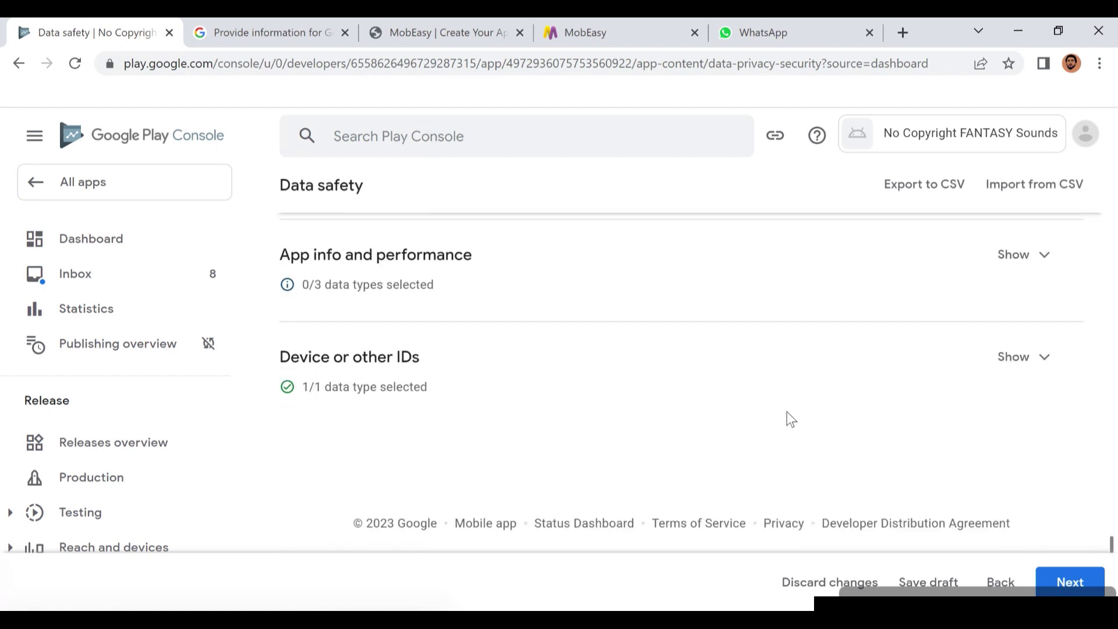
click(1077, 590)
click(1077, 591)
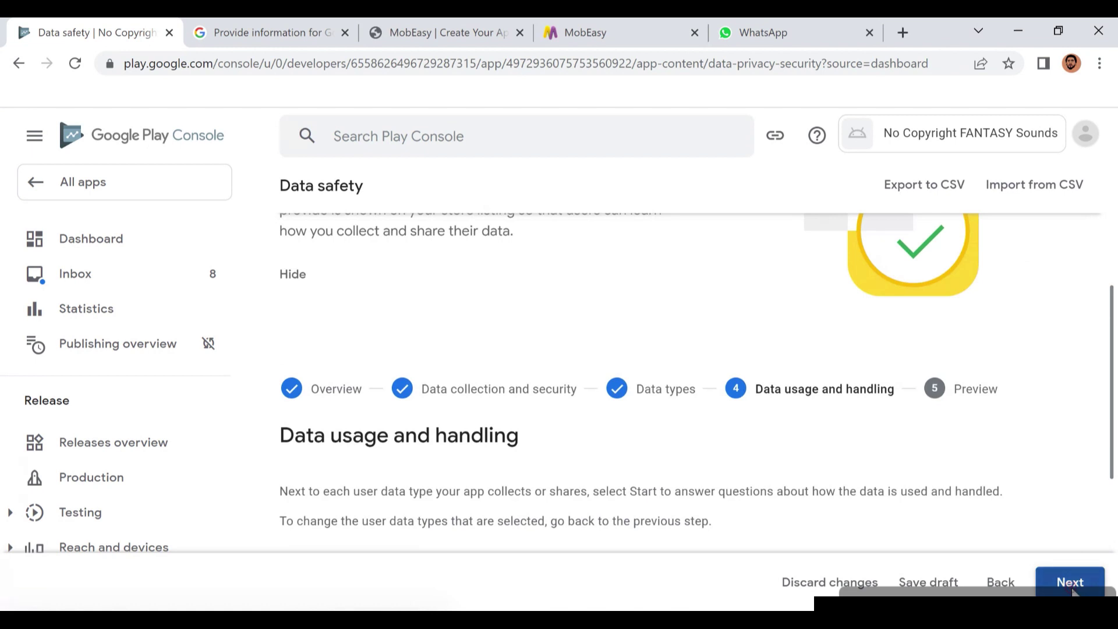
click(1078, 592)
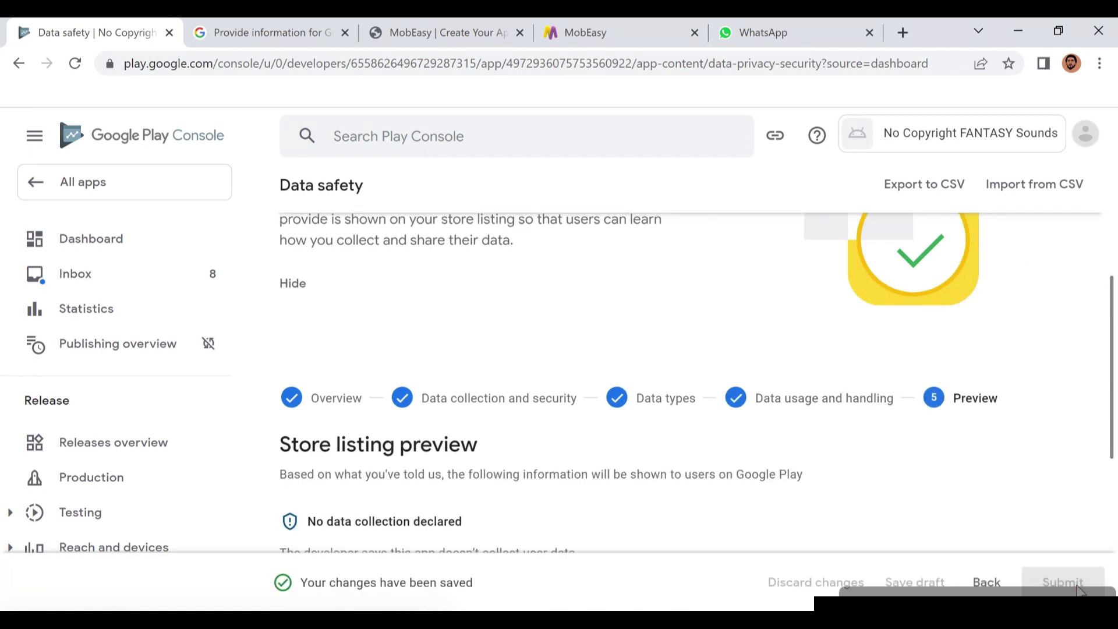
key(alt+Left)
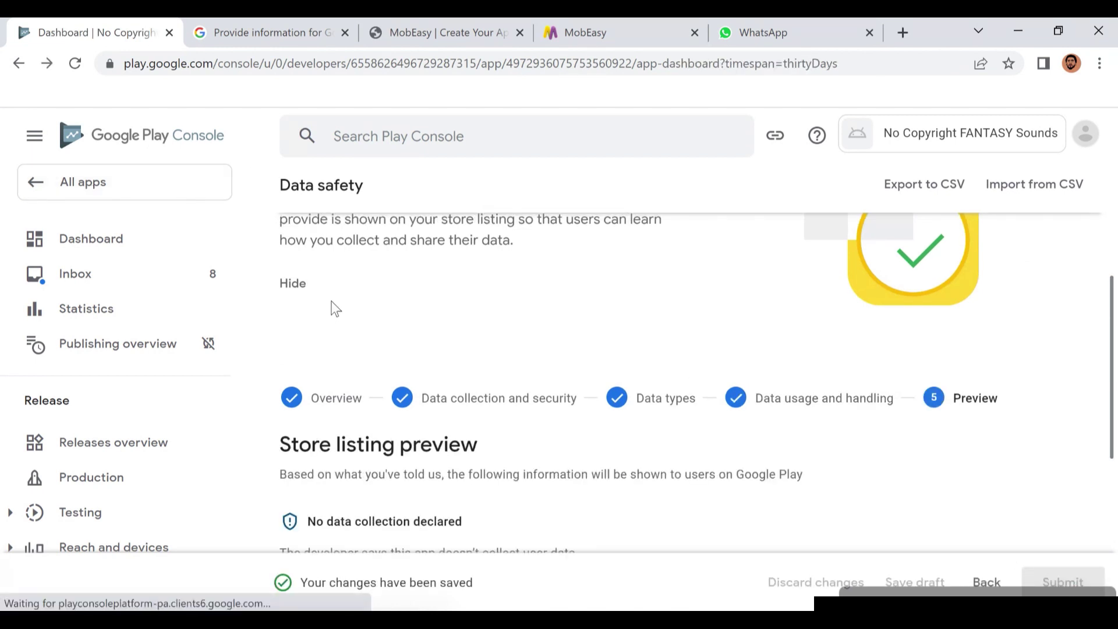
Answer No to the Government apps declaration, save it, and return to the dashboard
scroll(335, 308, down, 15)
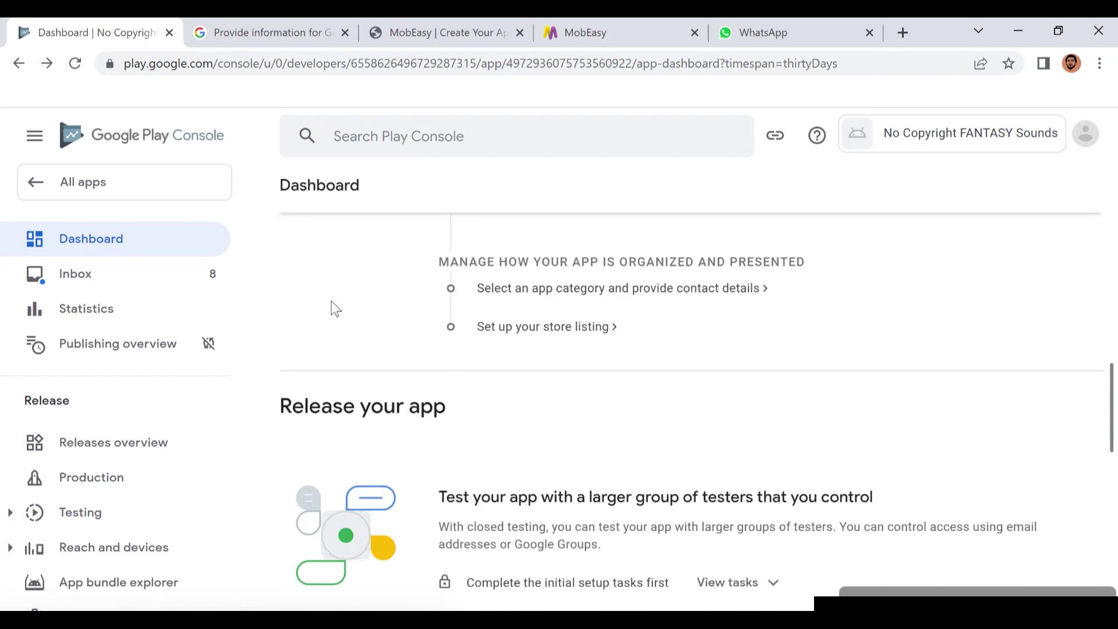
scroll(335, 309, up, 3)
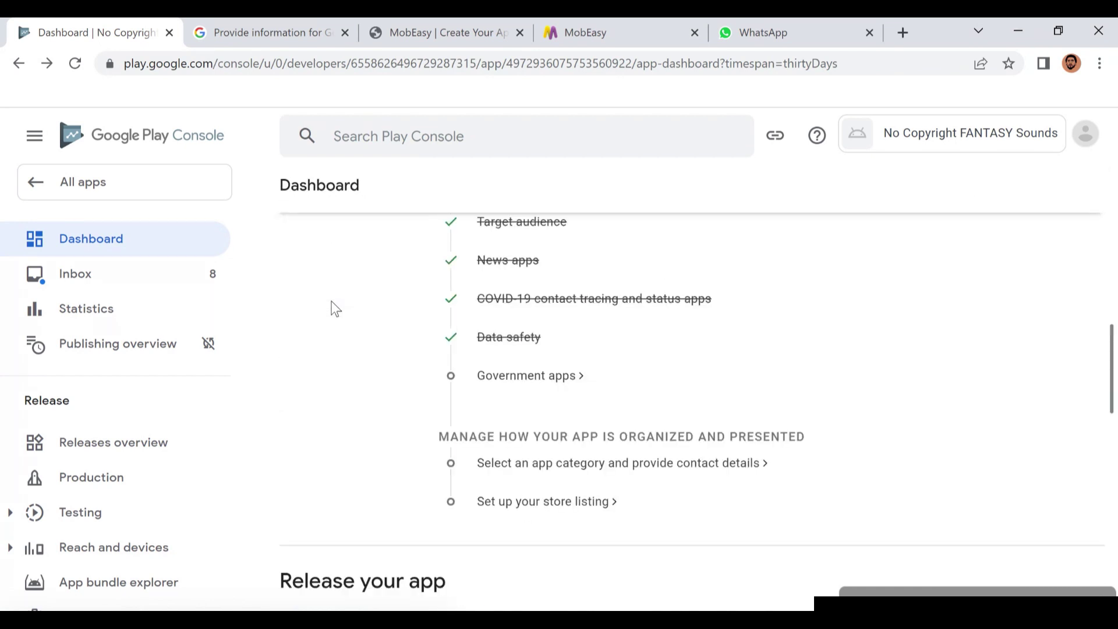
click(549, 379)
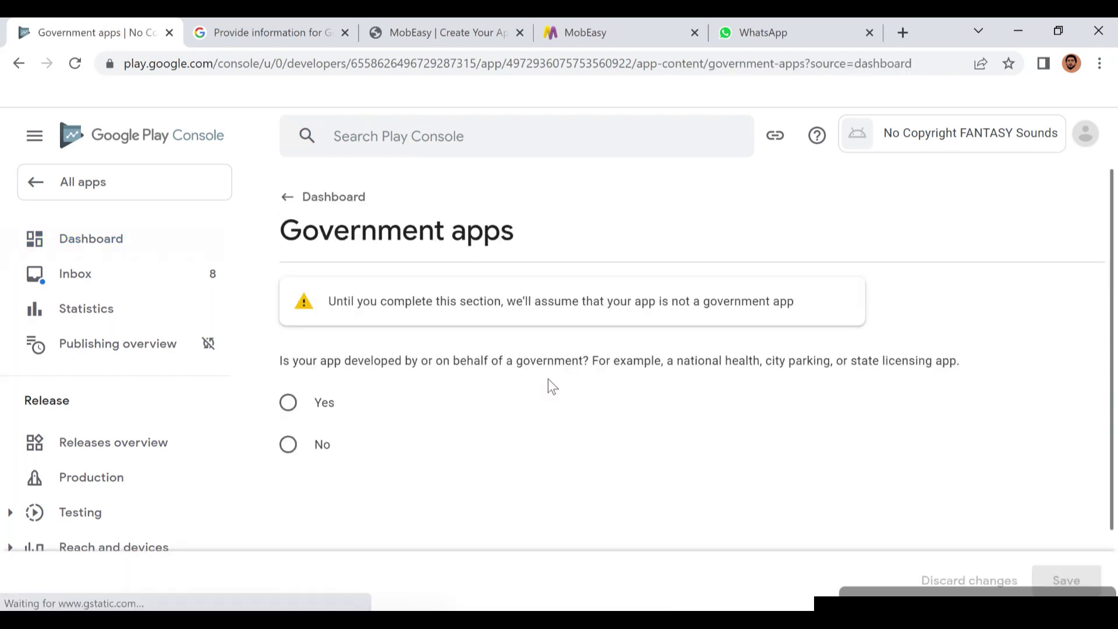
click(291, 448)
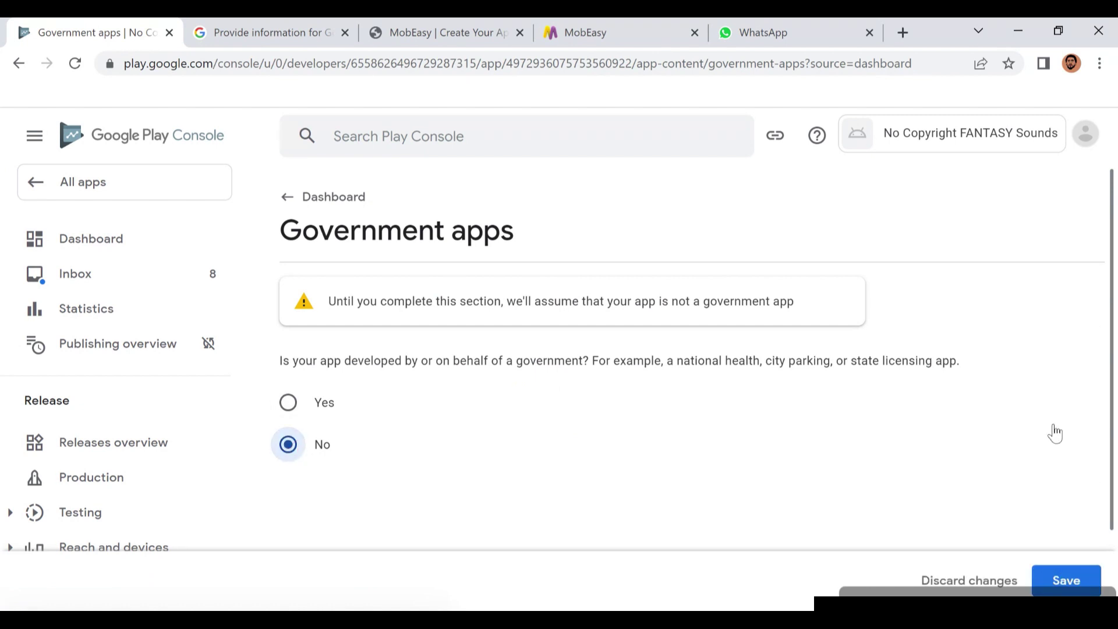
click(1071, 580)
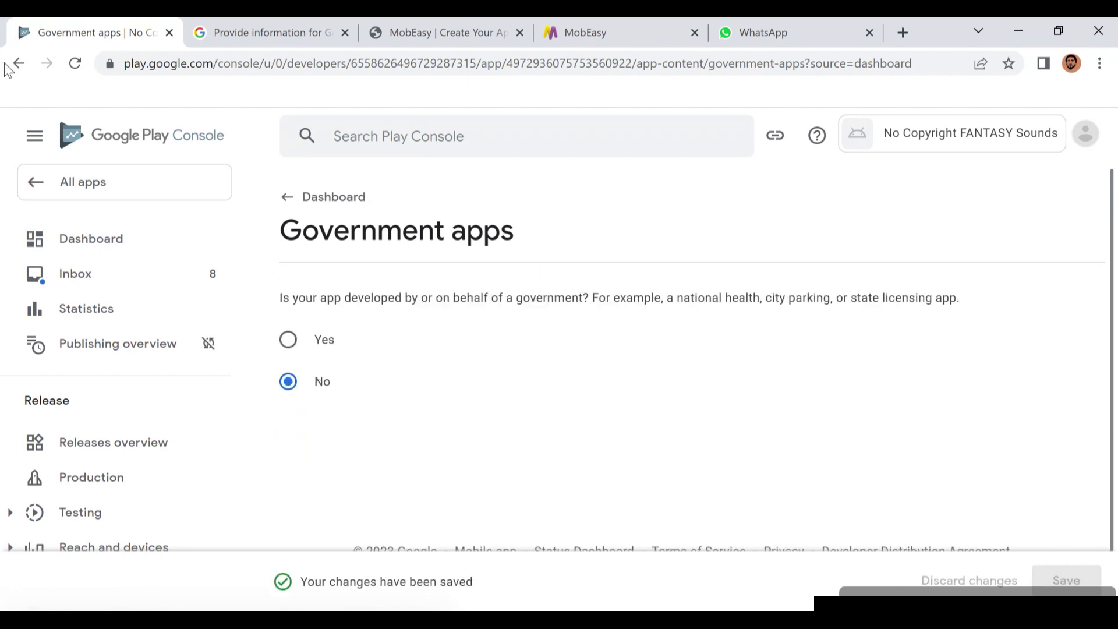
click(291, 215)
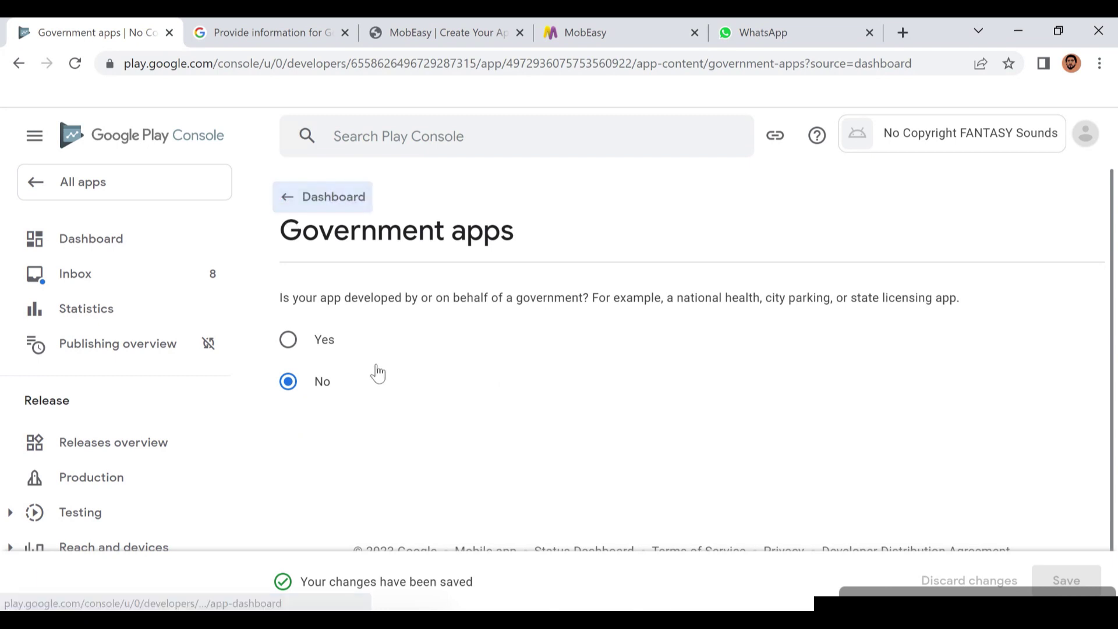
scroll(376, 364, down, 10)
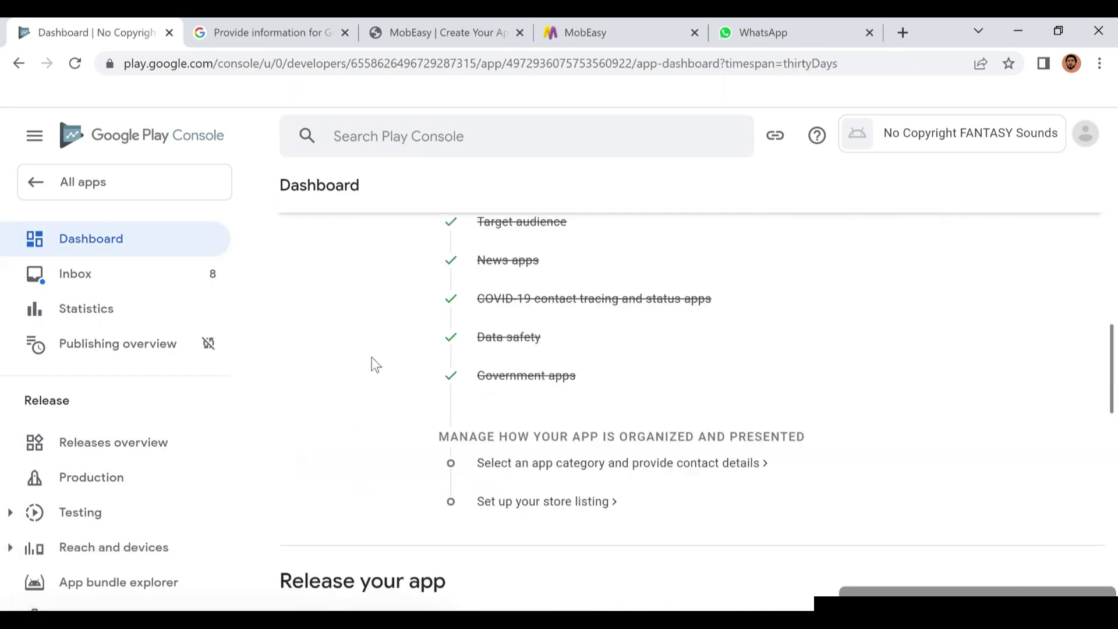
Set the application type to App and the category to Music & Audio
click(495, 465)
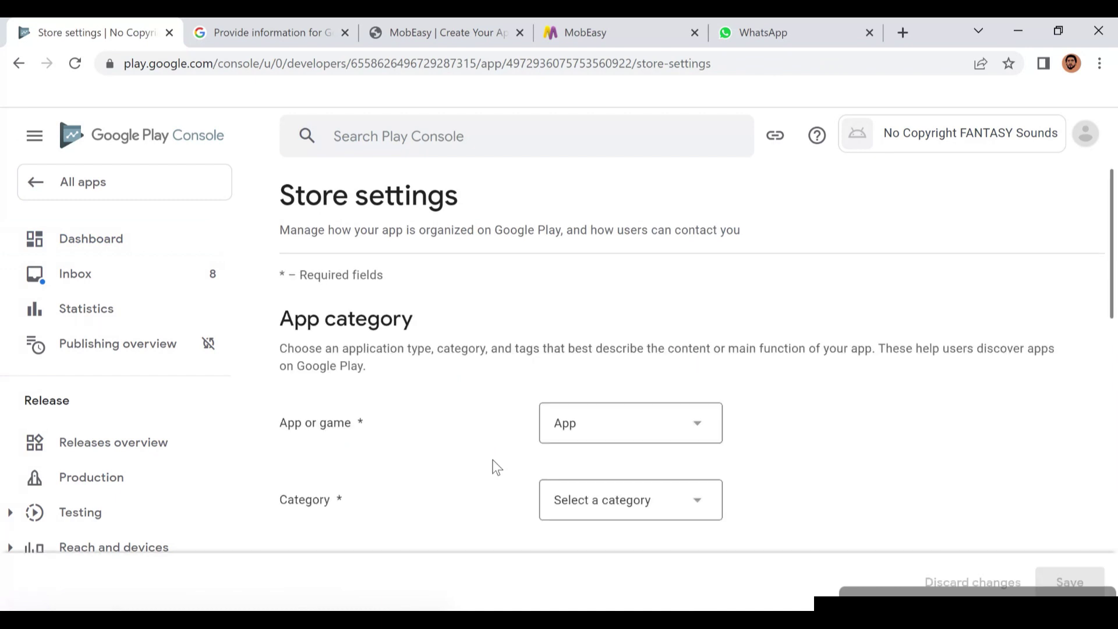
click(610, 441)
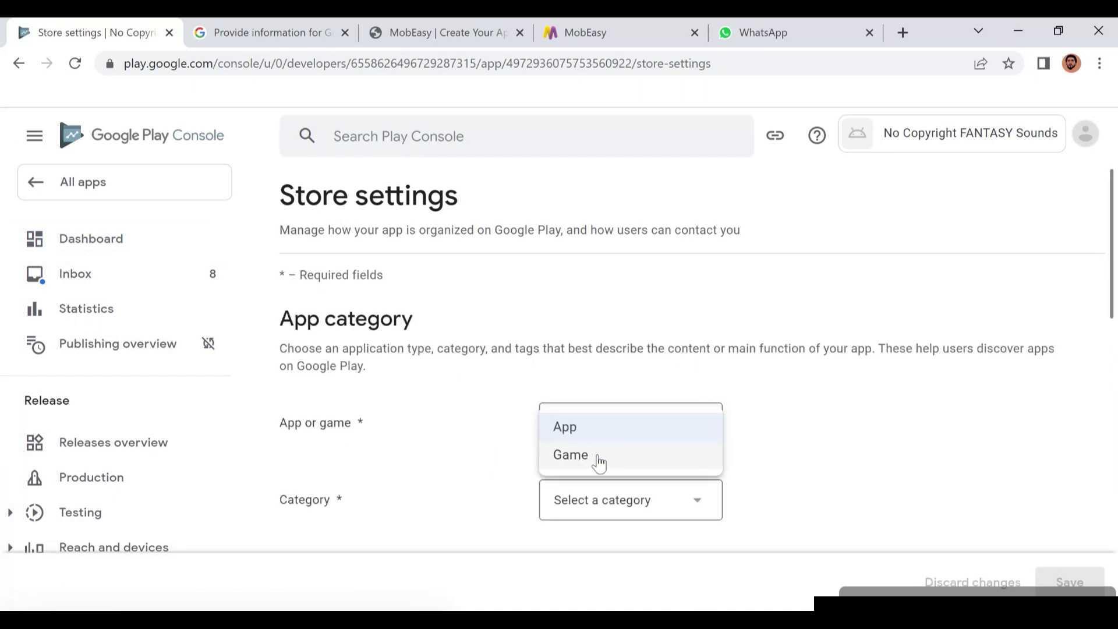
click(609, 437)
click(600, 503)
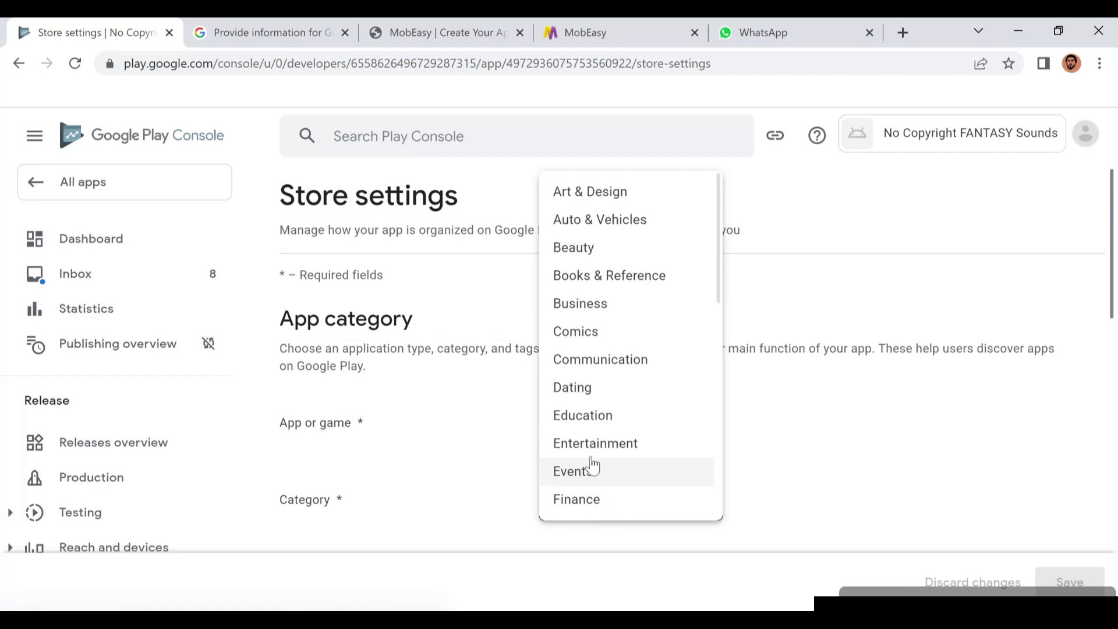
scroll(612, 326, down, 5)
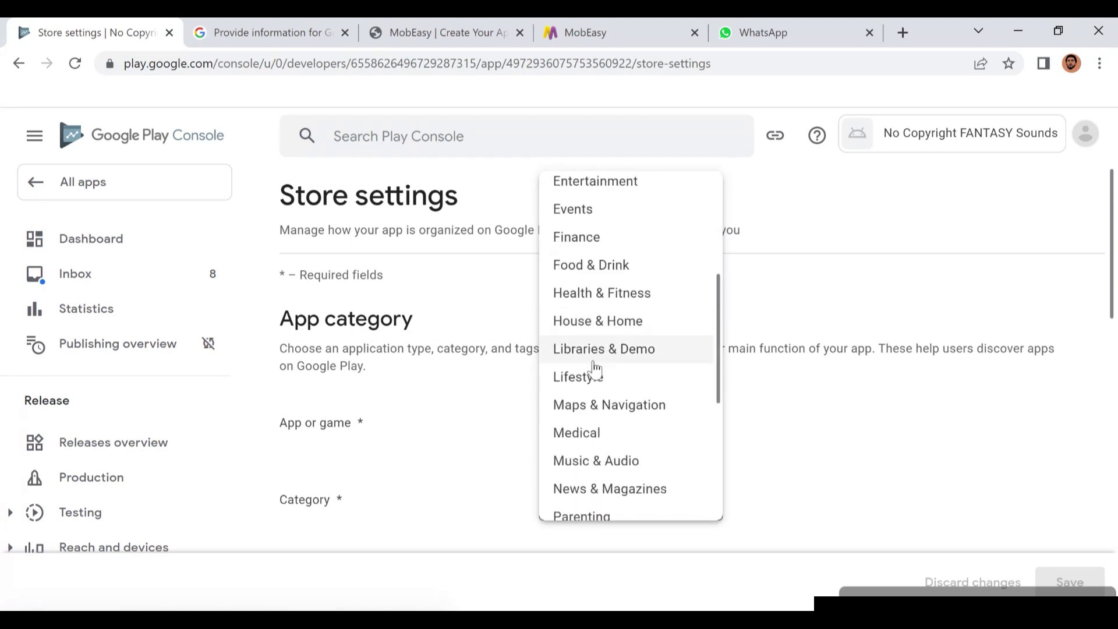
click(599, 460)
scroll(583, 431, down, 10)
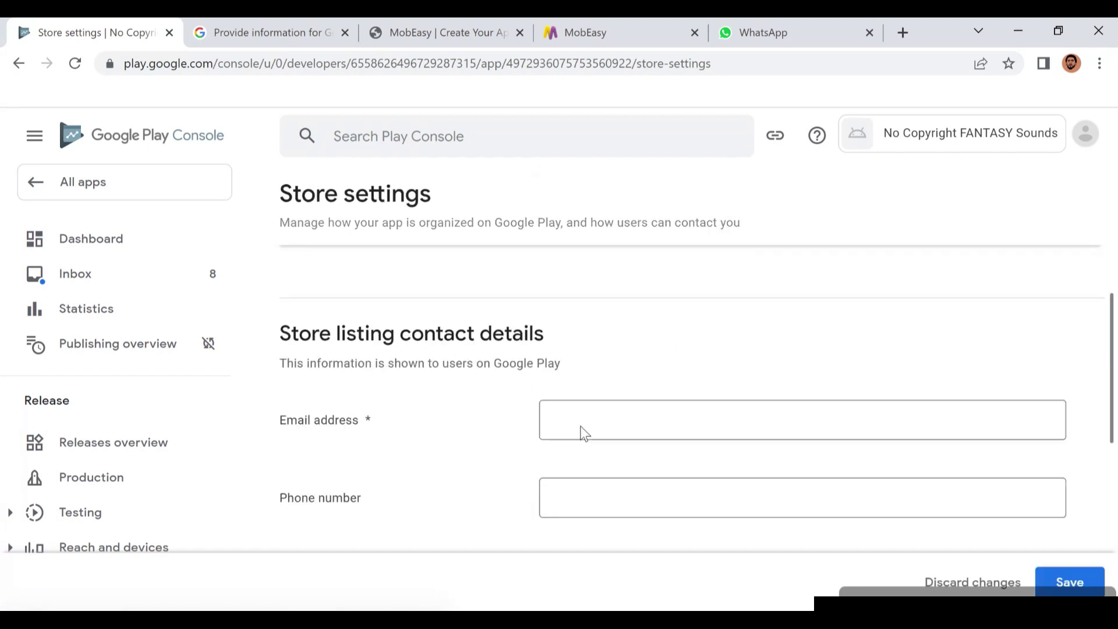
scroll(580, 425, up, 3)
Paste the contact e-mail address into the store listing Email field
click(579, 422)
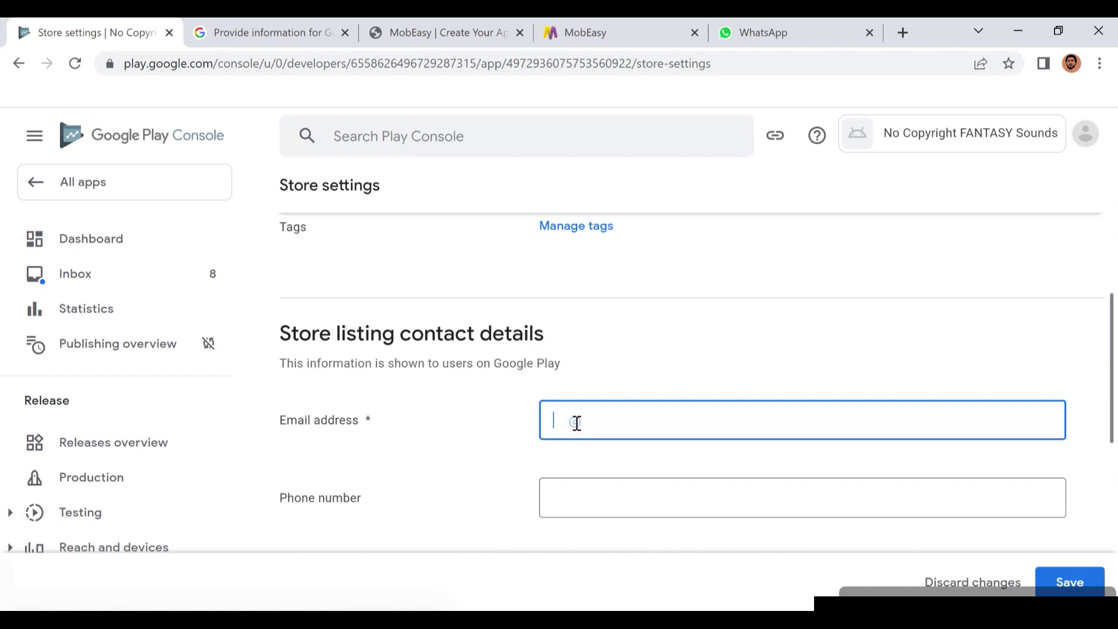
right_click(578, 415)
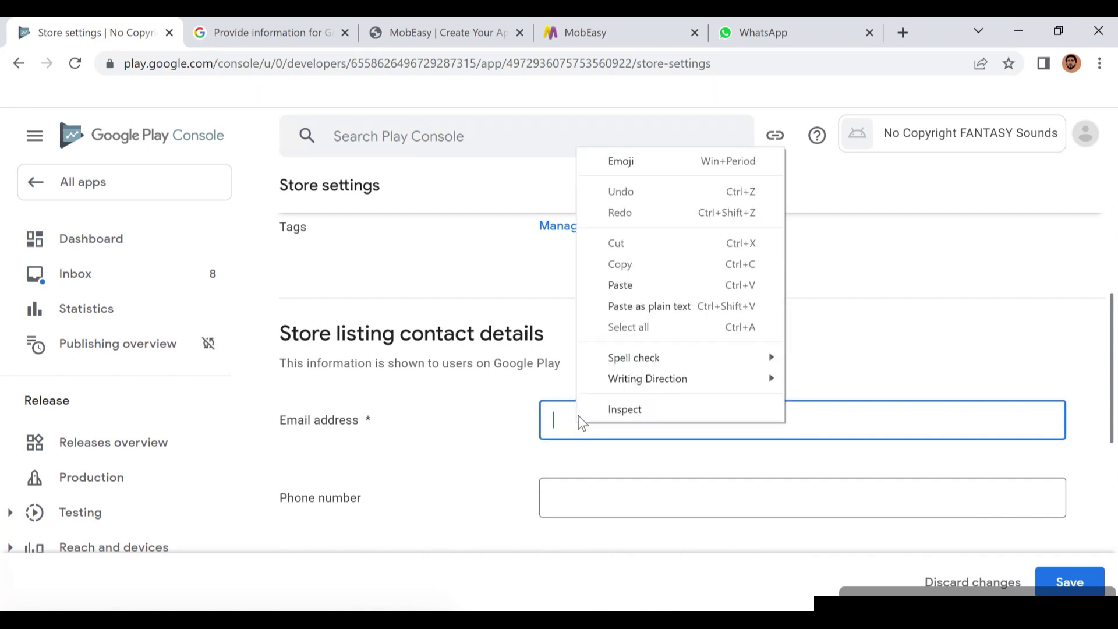
click(637, 284)
scroll(639, 288, down, 3)
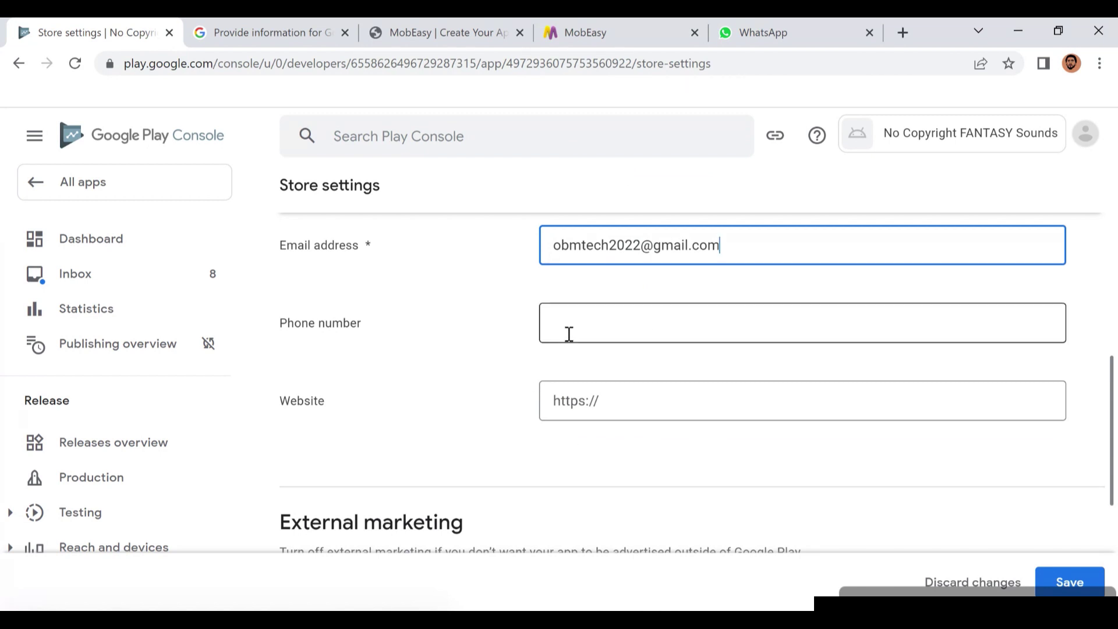
scroll(653, 313, down, 5)
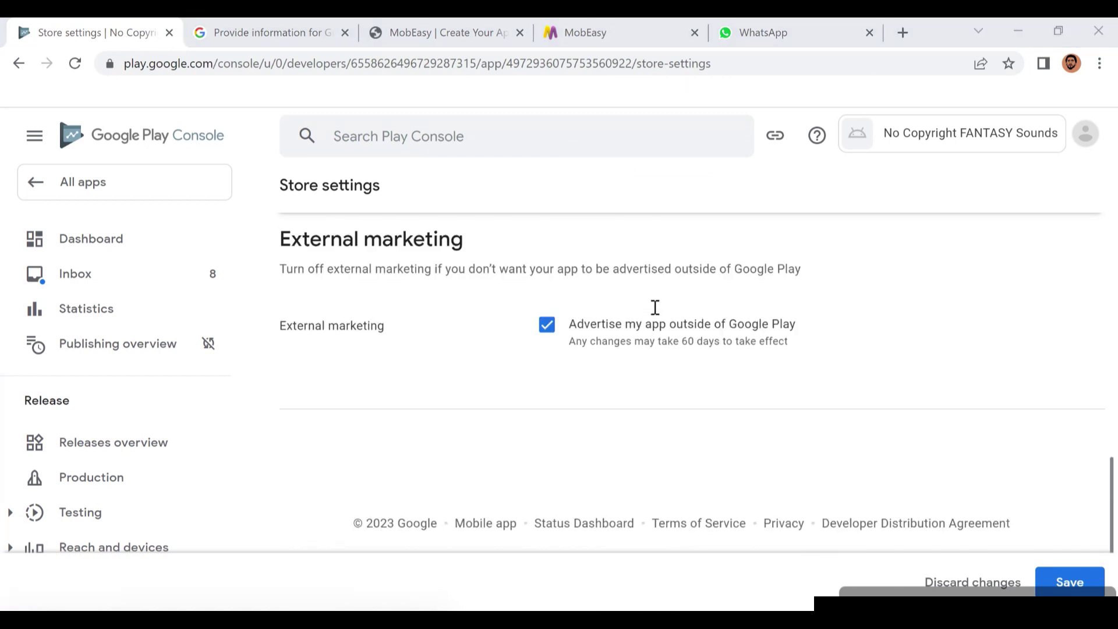
scroll(654, 307, up, 8)
scroll(654, 307, down, 8)
scroll(594, 366, up, 6)
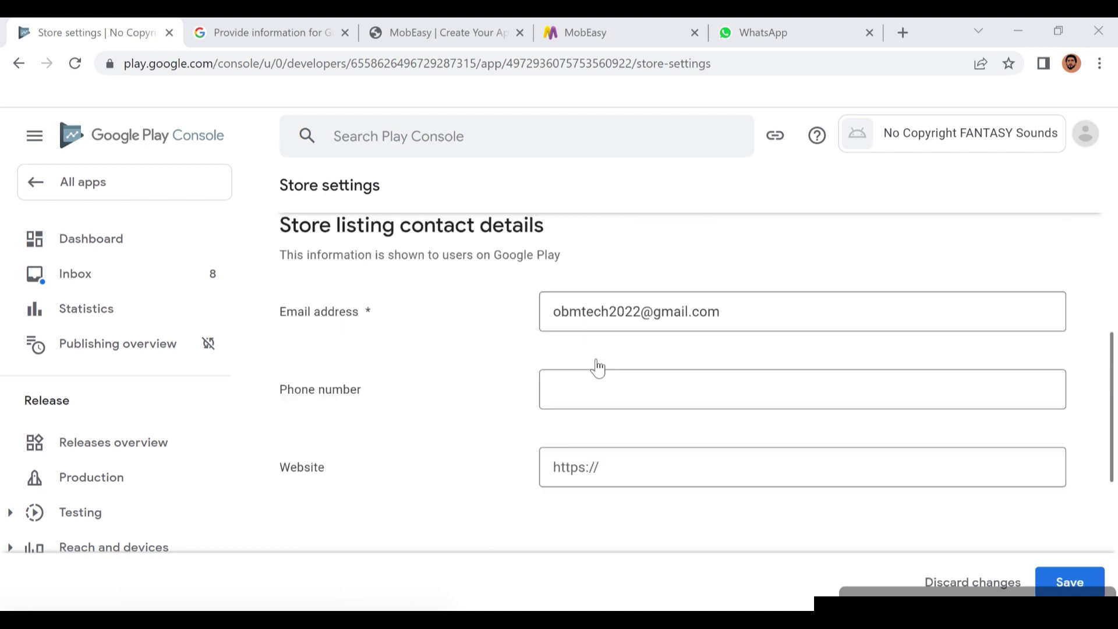
Apply the Music & audio tag and save the store settings
click(585, 314)
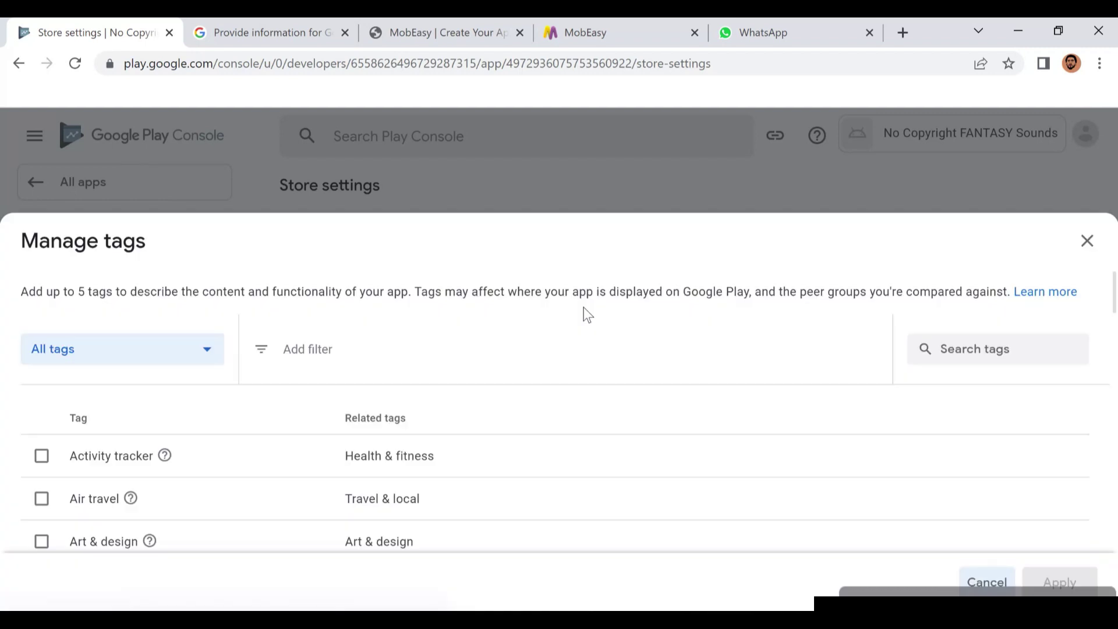
scroll(408, 443, down, 20)
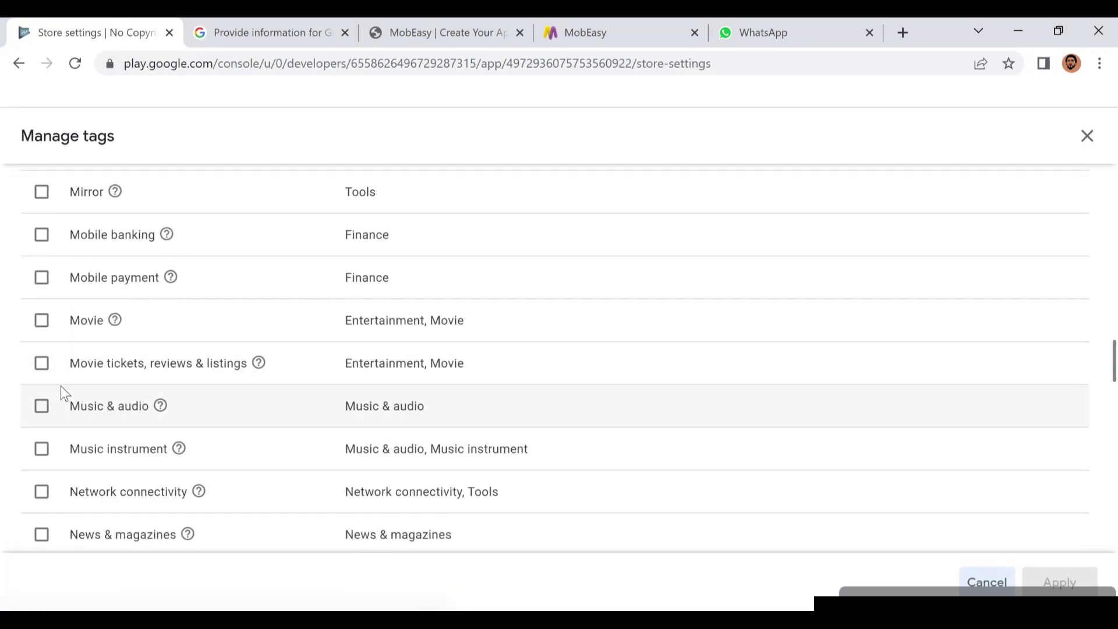
click(42, 410)
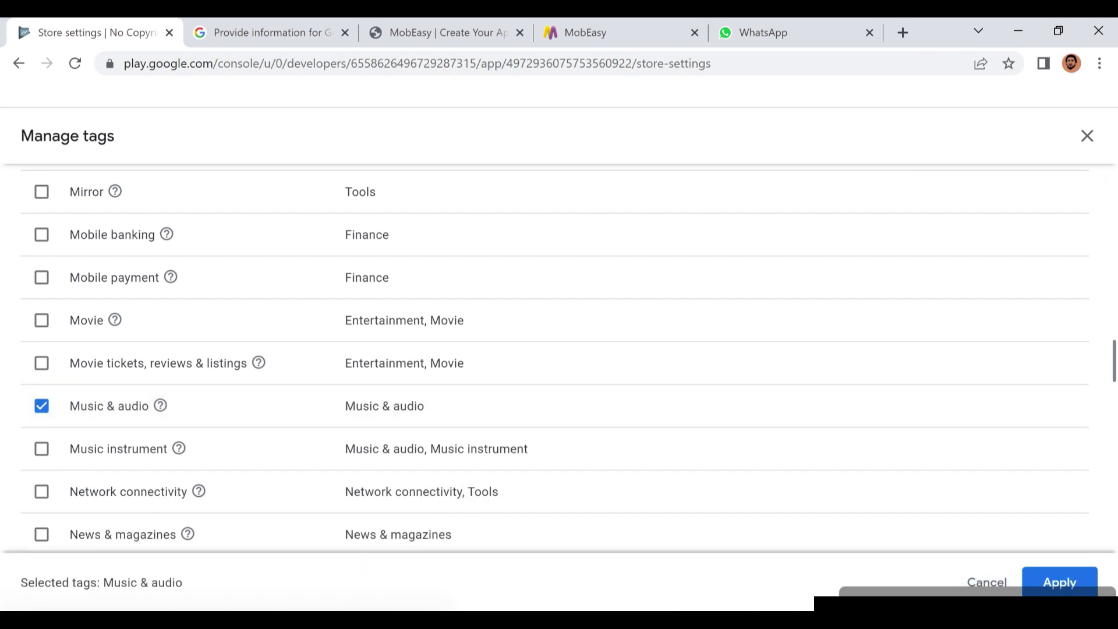
click(1055, 584)
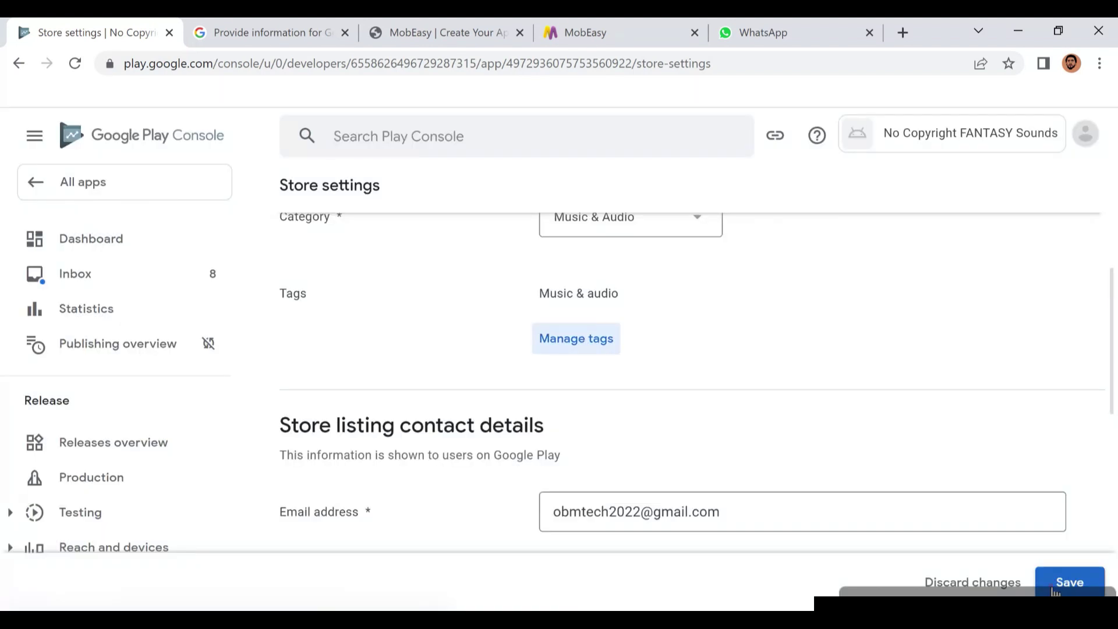
click(1055, 589)
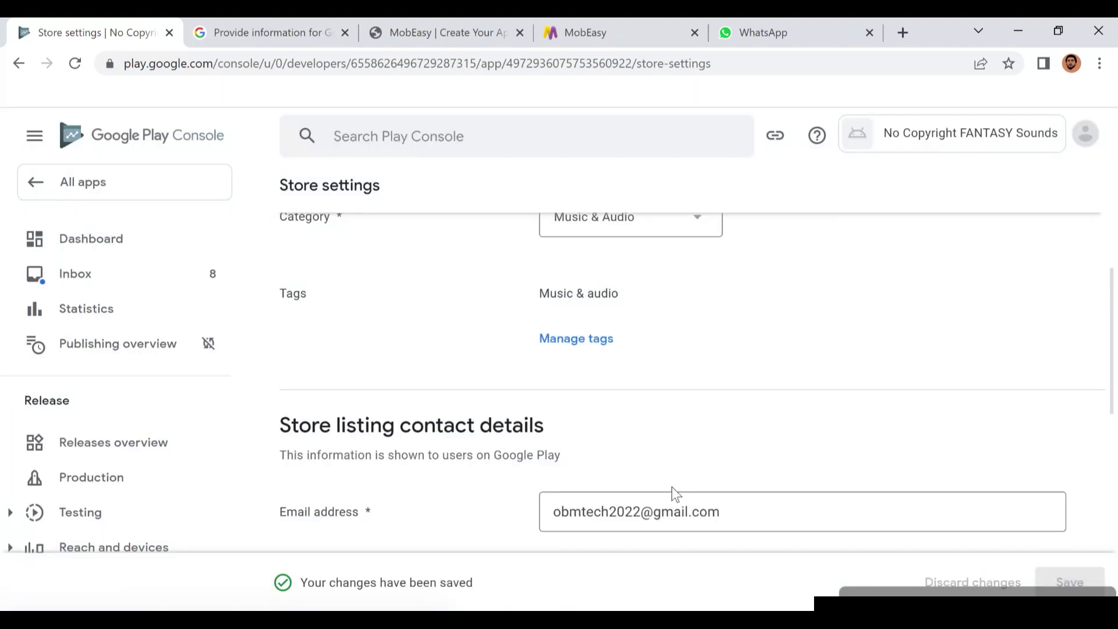
scroll(393, 367, up, 5)
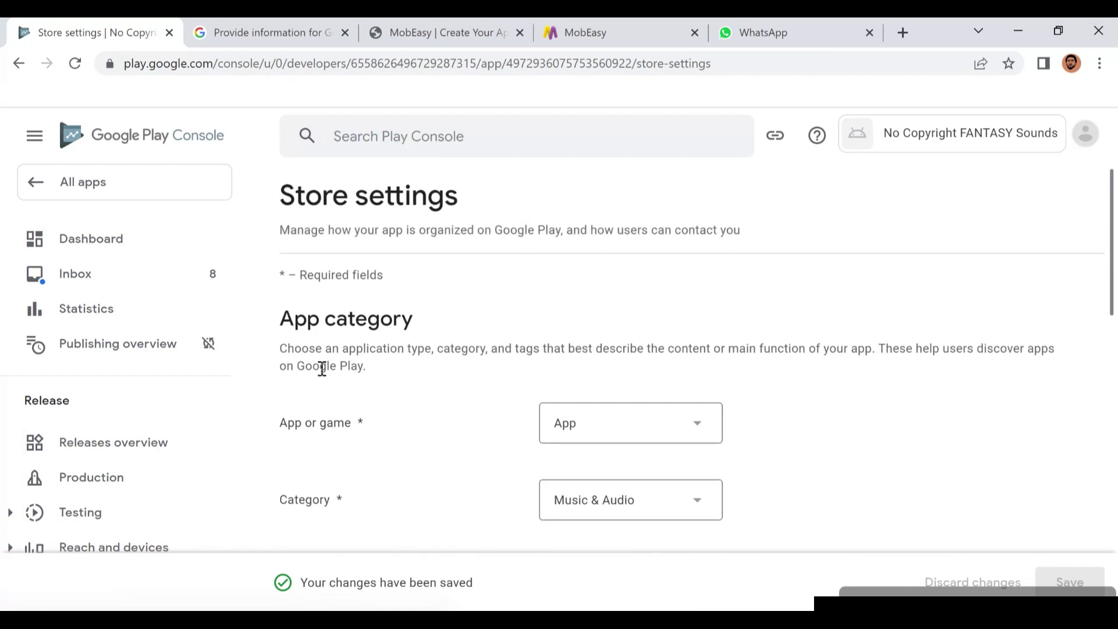
Open the Main store listing and check the app name field
key(alt+Left)
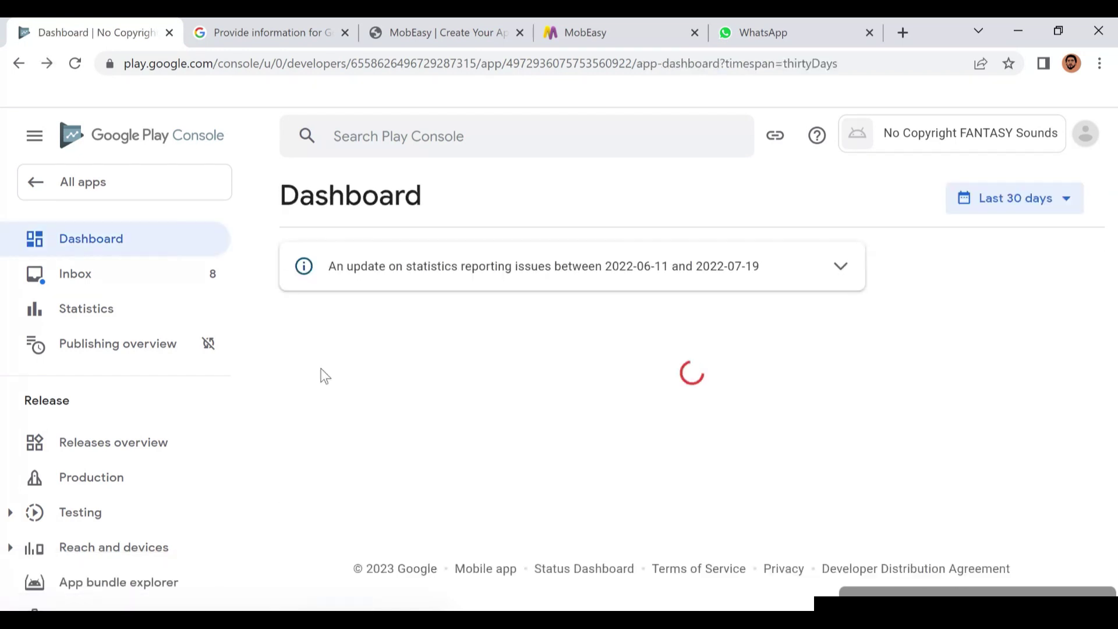
scroll(368, 380, down, 12)
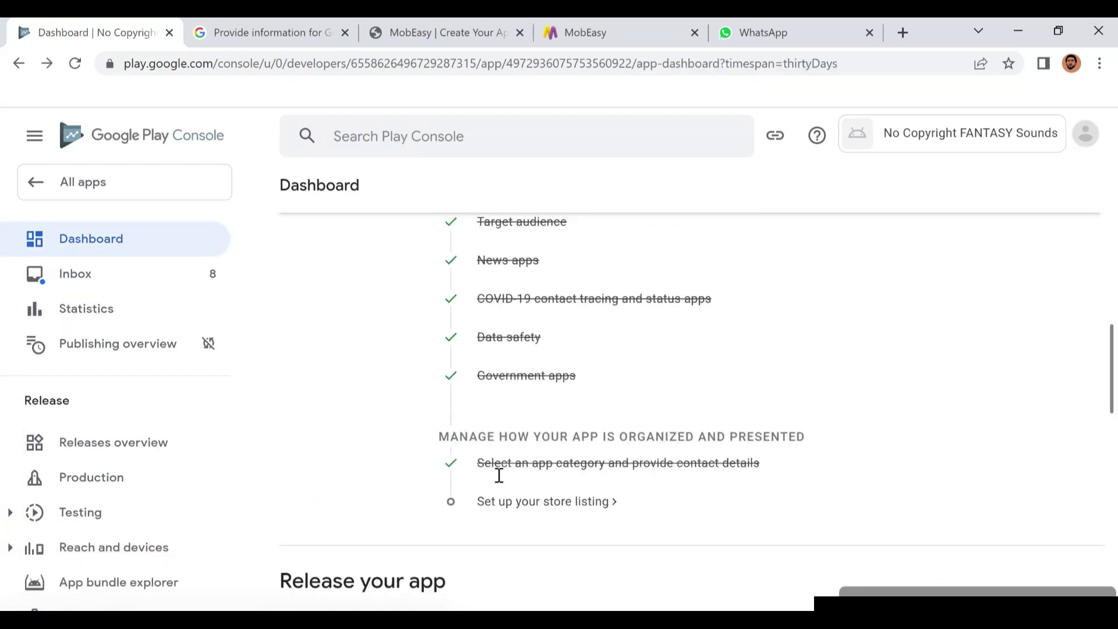
click(545, 511)
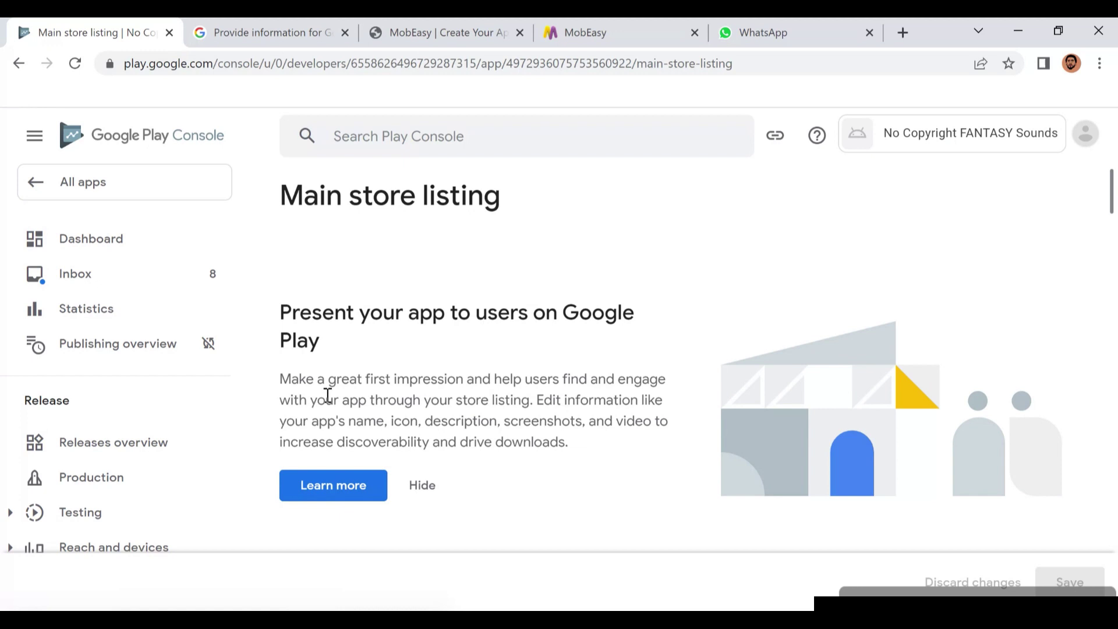
scroll(326, 395, down, 6)
scroll(796, 436, down, 3)
scroll(724, 408, up, 3)
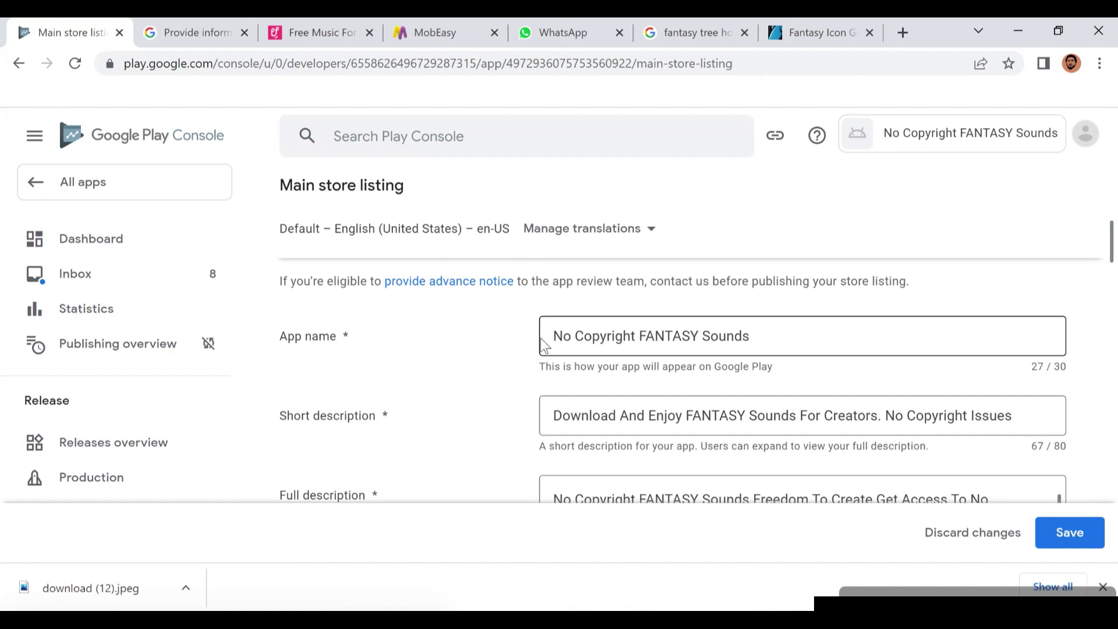
click(579, 337)
click(561, 338)
shift+click(757, 344)
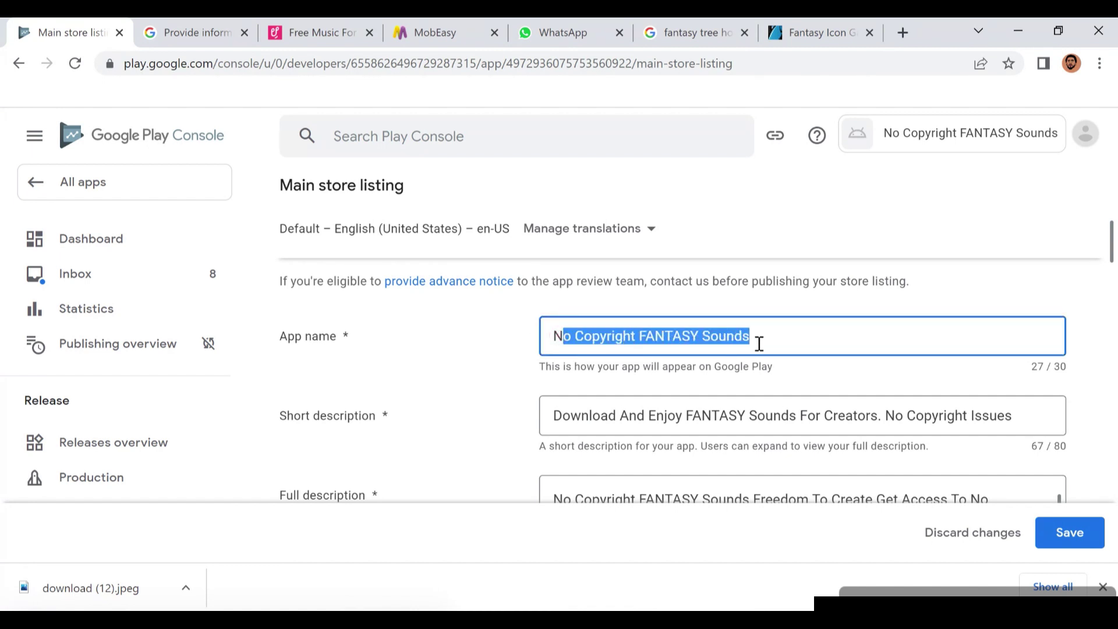
click(755, 344)
scroll(712, 352, down, 3)
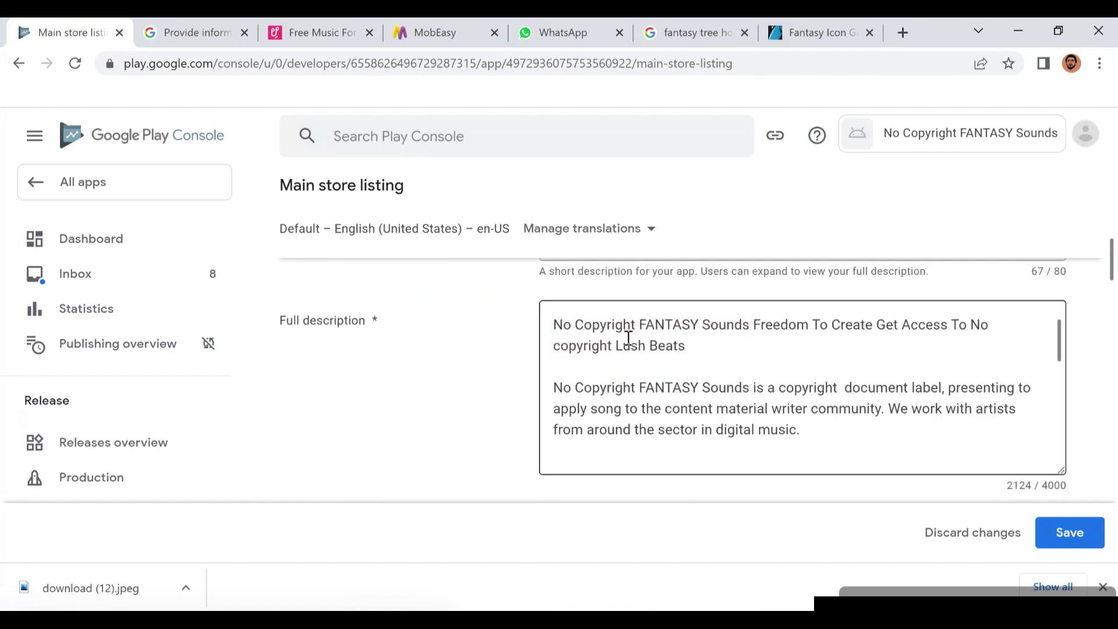
scroll(628, 338, up, 3)
Review the short and full descriptions, icon and screenshots, then save the listing
drag(580, 420, 710, 428)
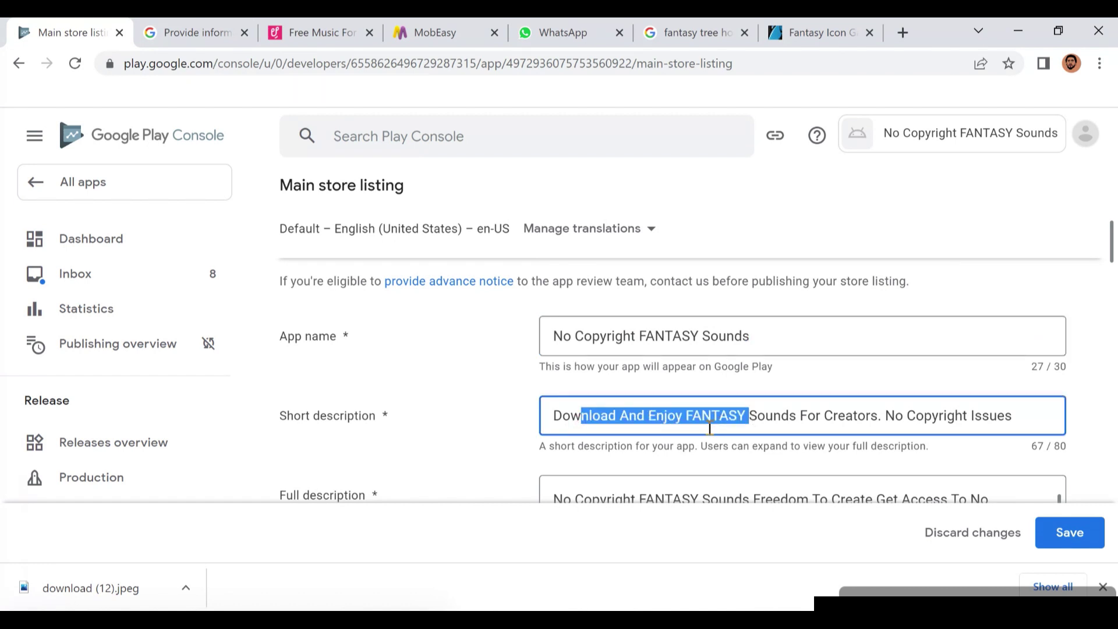
scroll(703, 438, down, 3)
drag(557, 328, 904, 452)
scroll(982, 434, down, 10)
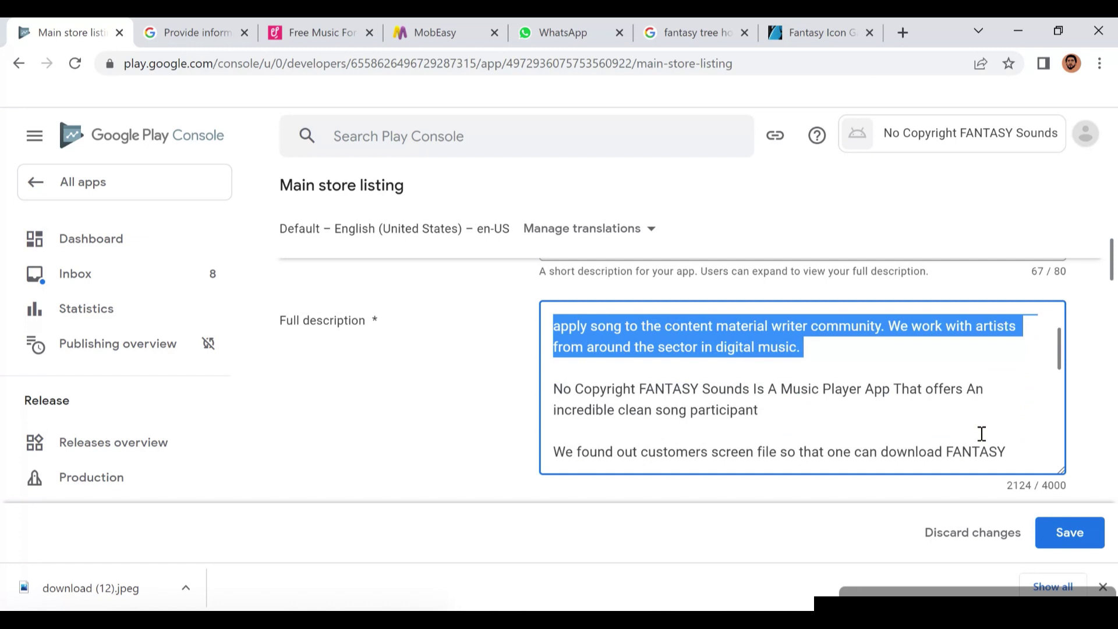
scroll(982, 434, down, 15)
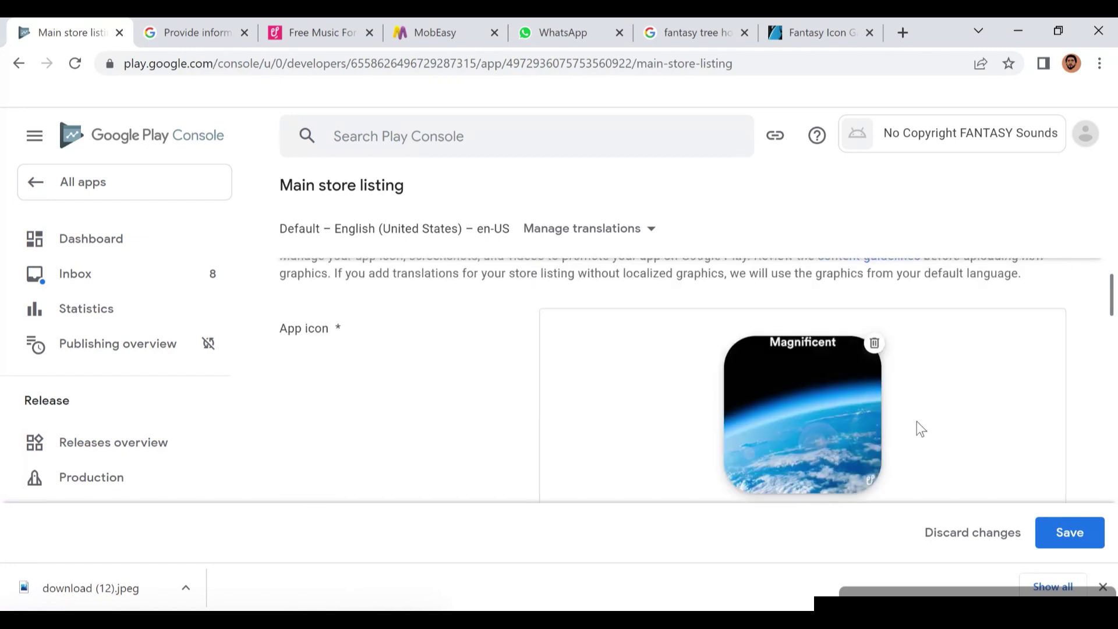
scroll(846, 395, down, 8)
scroll(845, 395, down, 15)
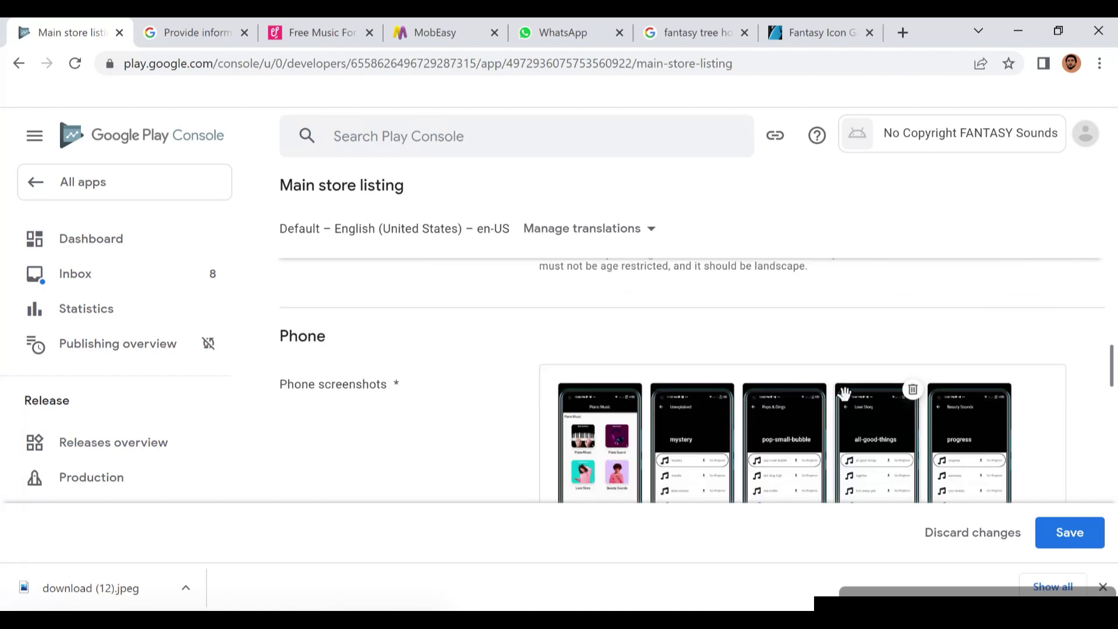
scroll(848, 401, down, 10)
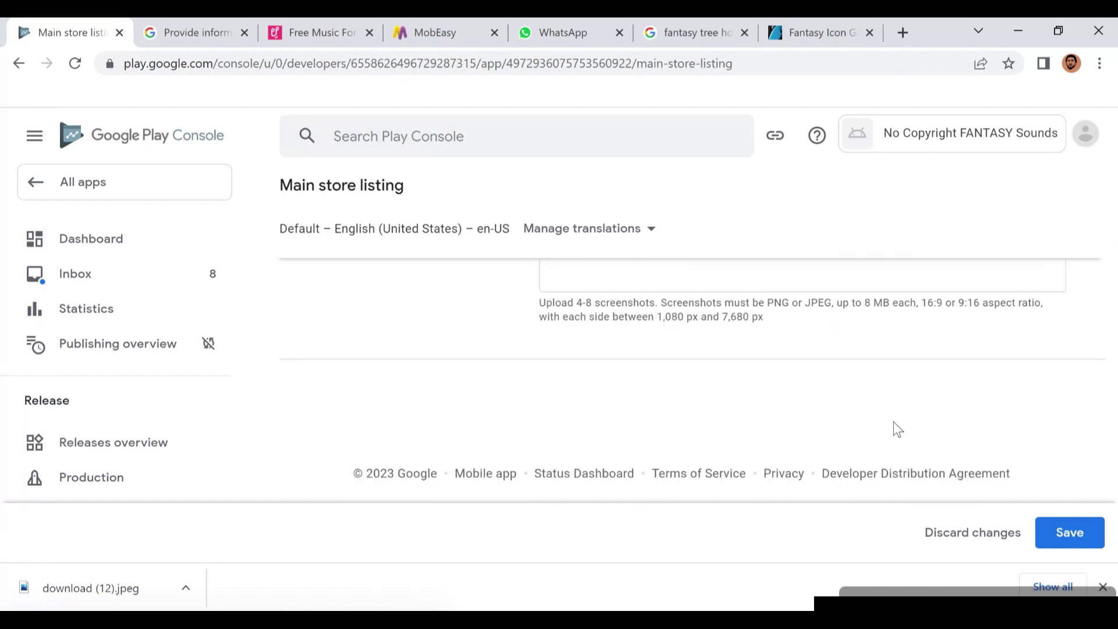
click(1070, 545)
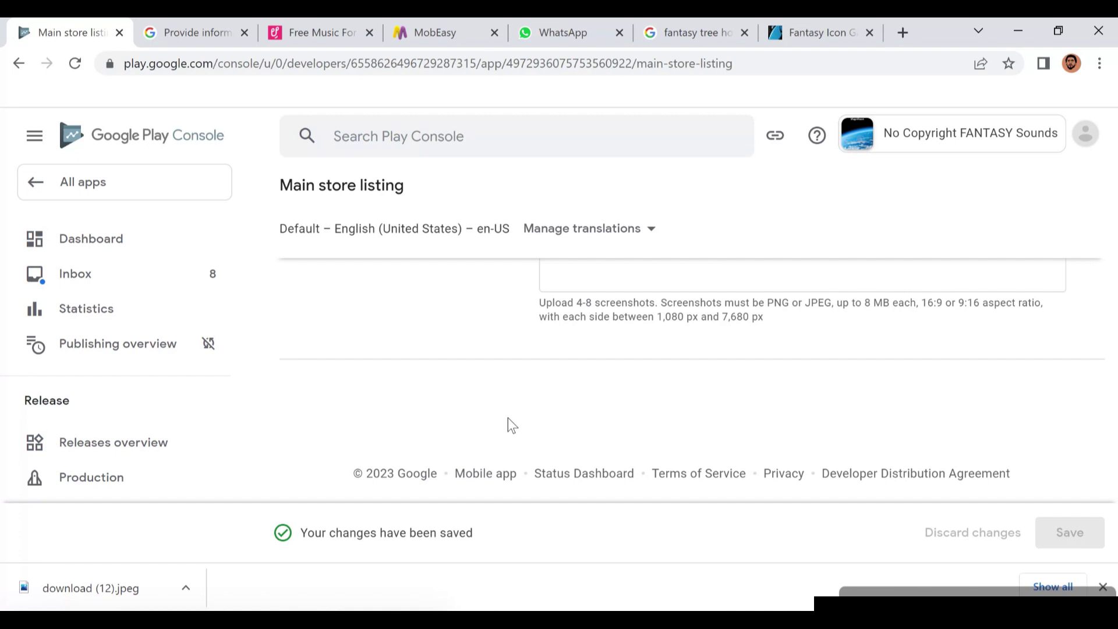
From the dashboard, expand the release tasks and choose Select countries and regions
key(alt+Left)
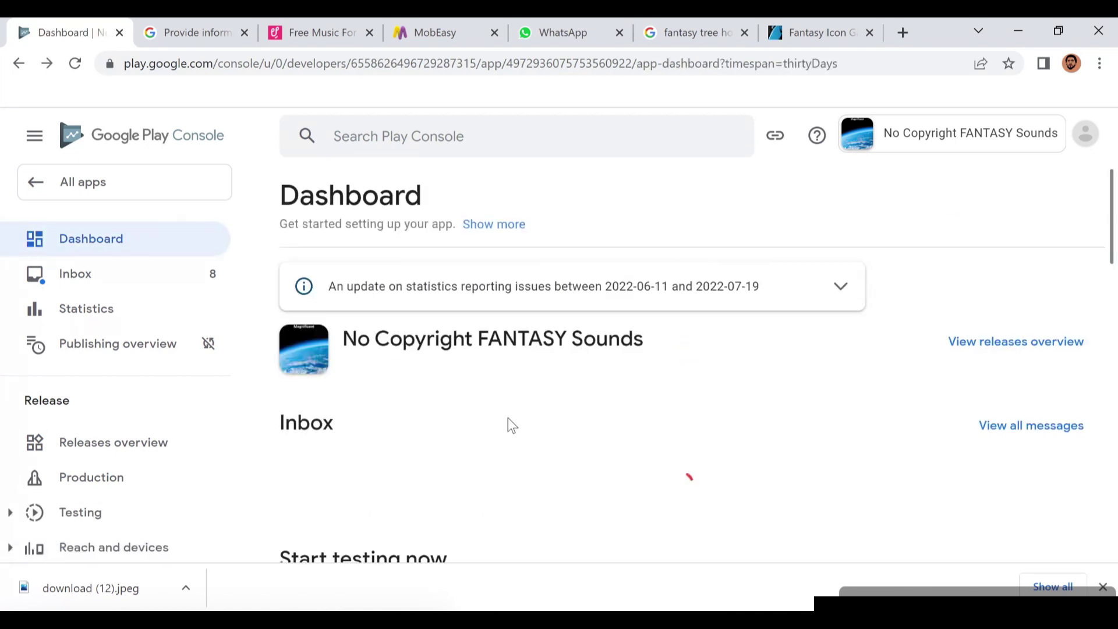
scroll(507, 417, down, 12)
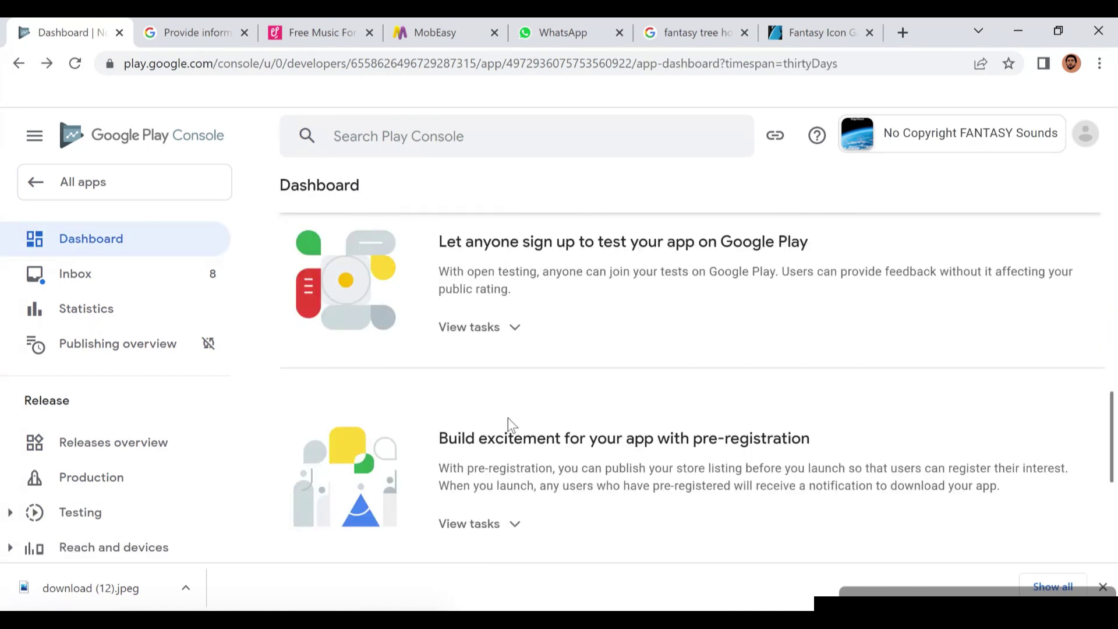
scroll(508, 418, down, 5)
scroll(508, 418, up, 15)
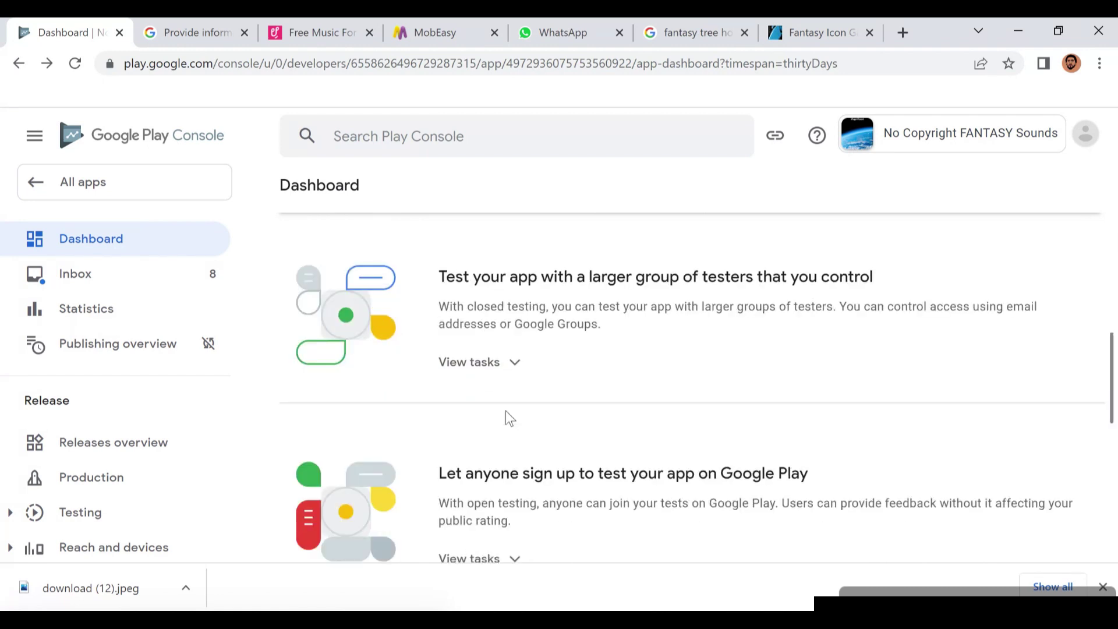
scroll(508, 418, down, 13)
scroll(507, 419, down, 3)
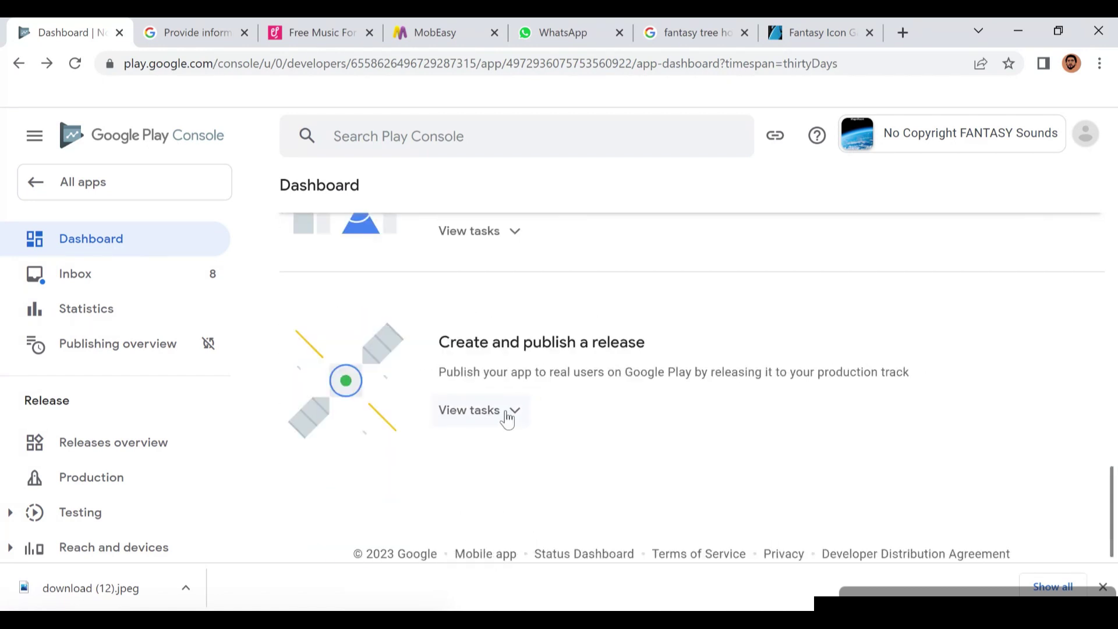
drag(445, 351, 641, 342)
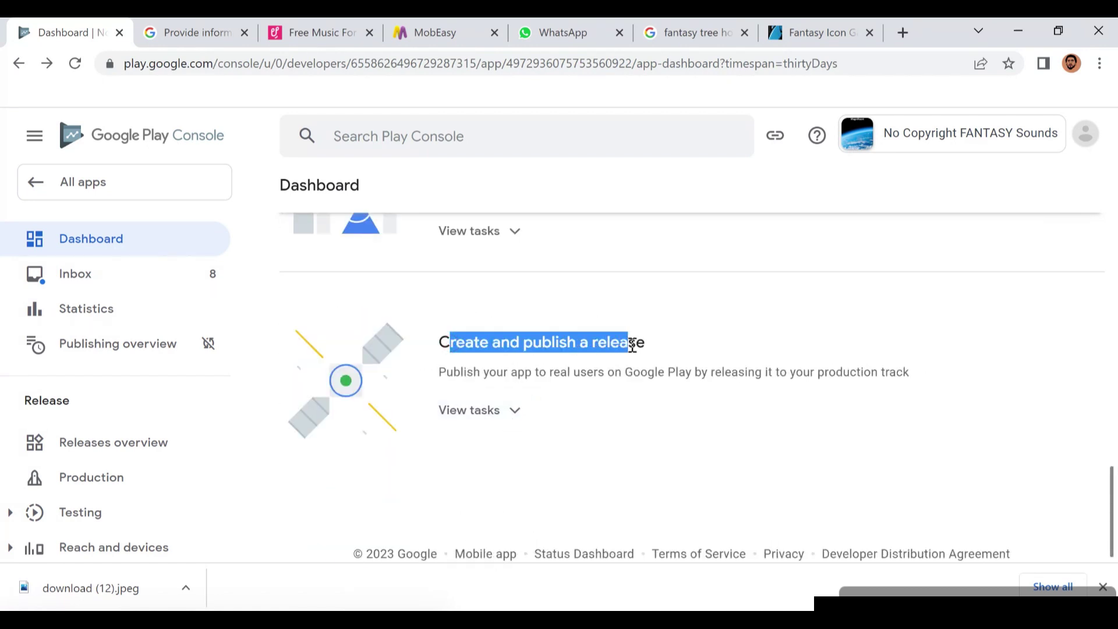
click(641, 344)
click(511, 411)
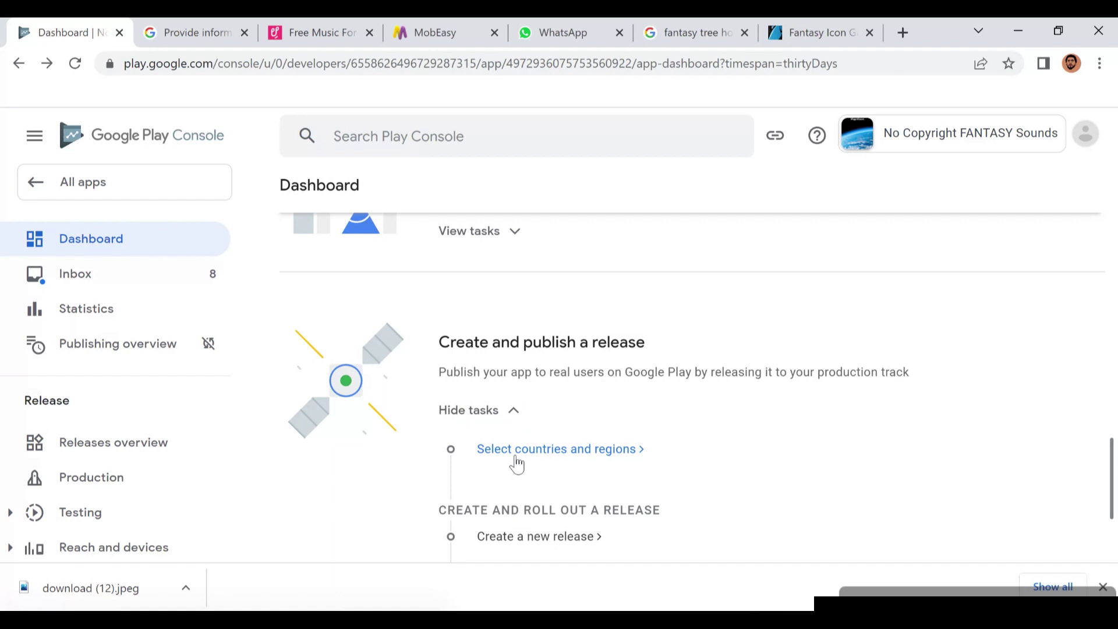
click(523, 456)
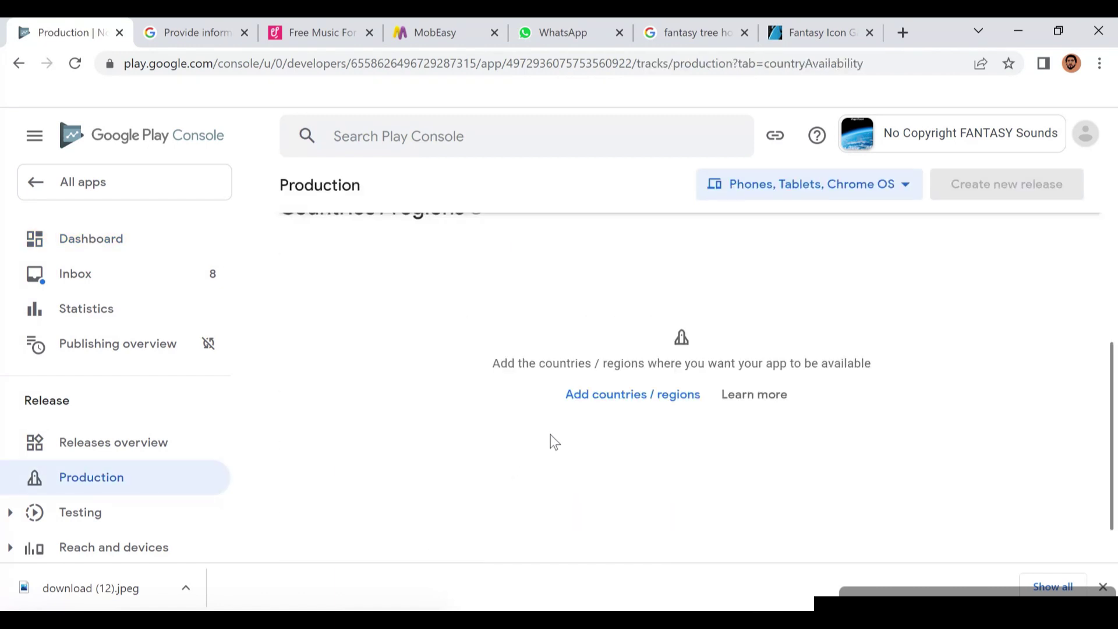
Select all countries and add 176 countries plus Rest of World to production
click(670, 398)
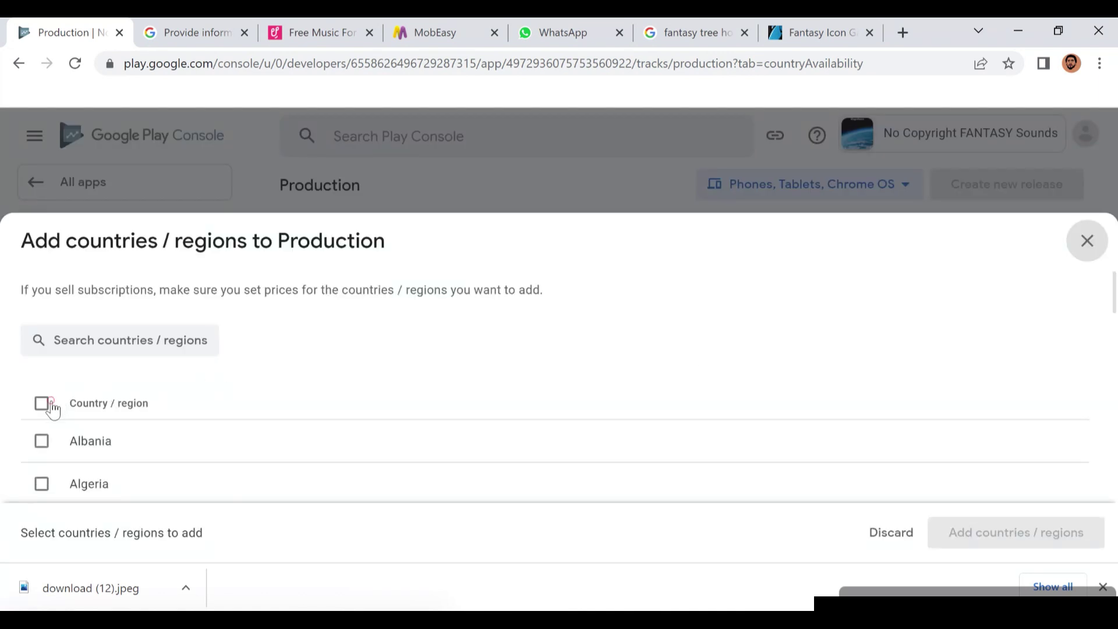
click(52, 406)
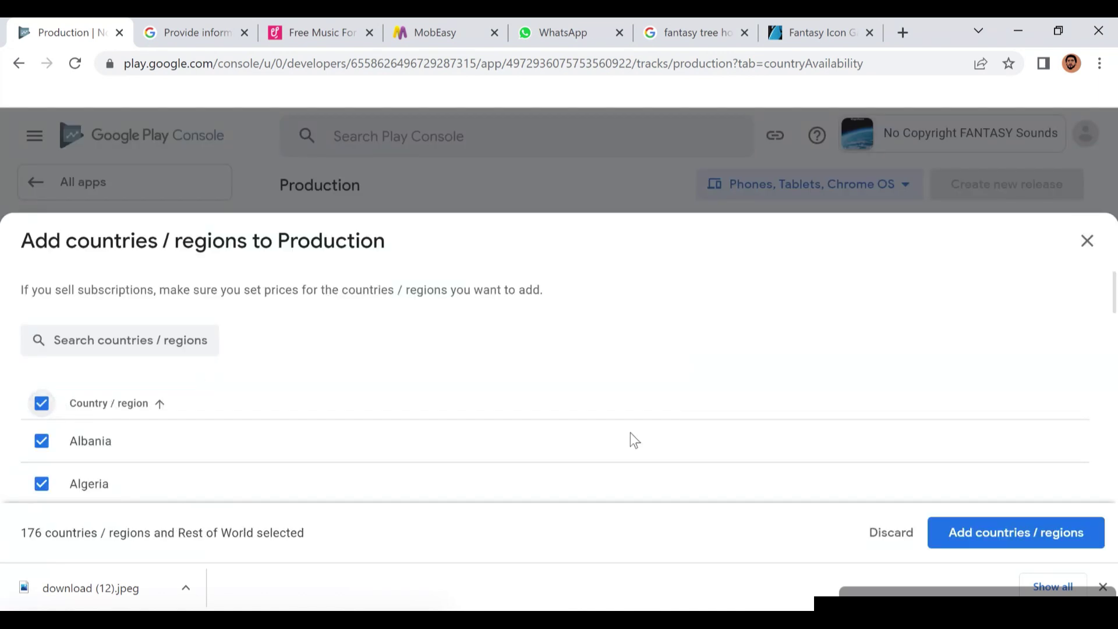
click(989, 537)
click(702, 380)
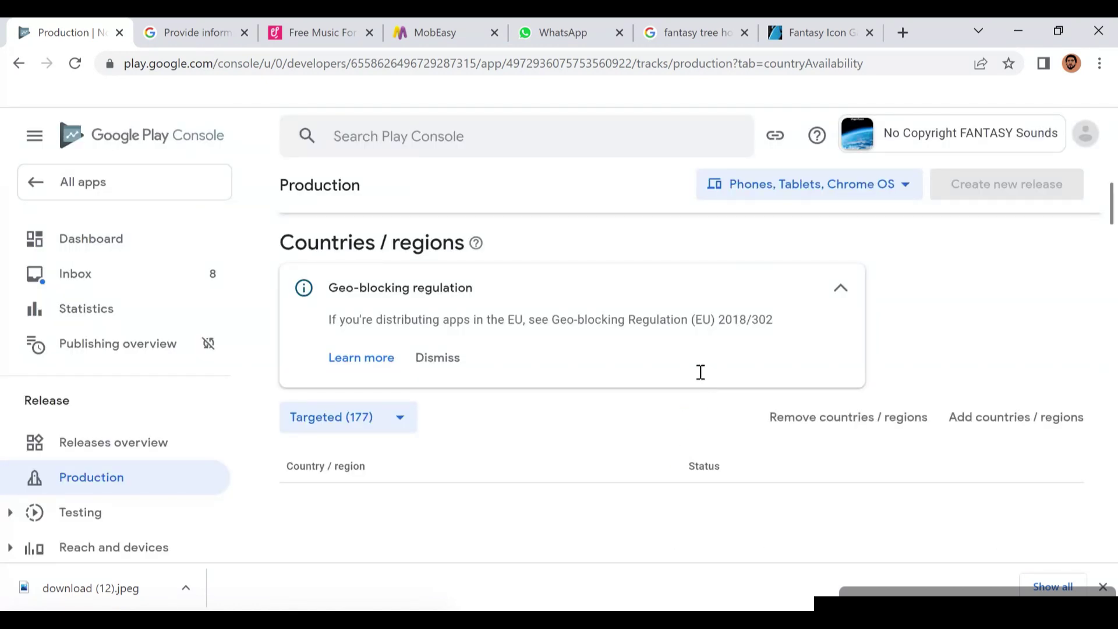
scroll(701, 374, down, 3)
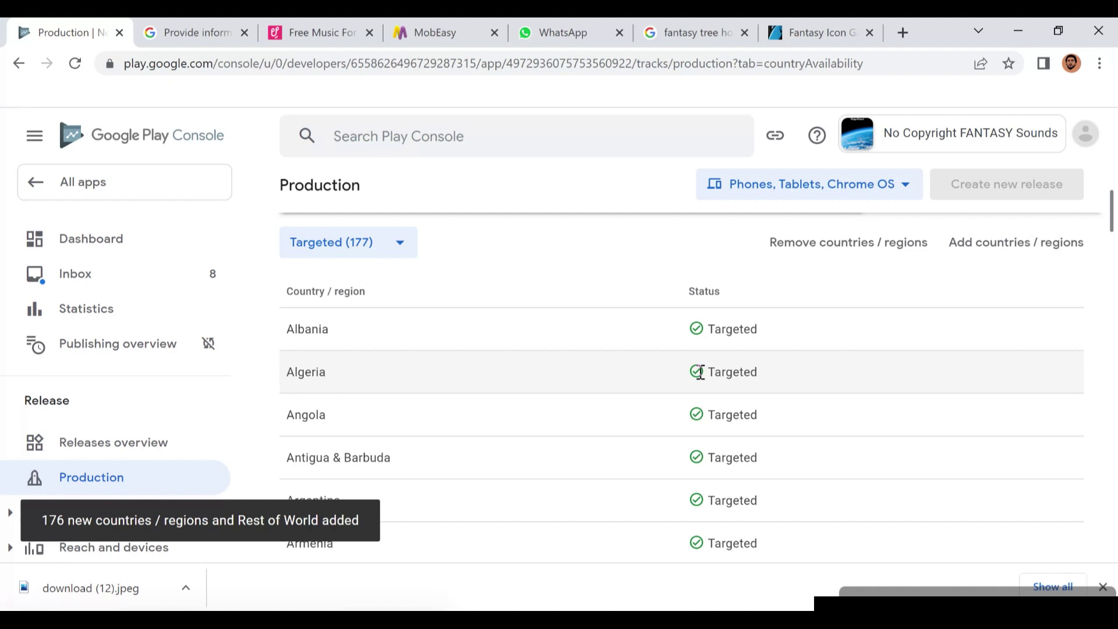
scroll(700, 373, down, 15)
scroll(700, 372, up, 6)
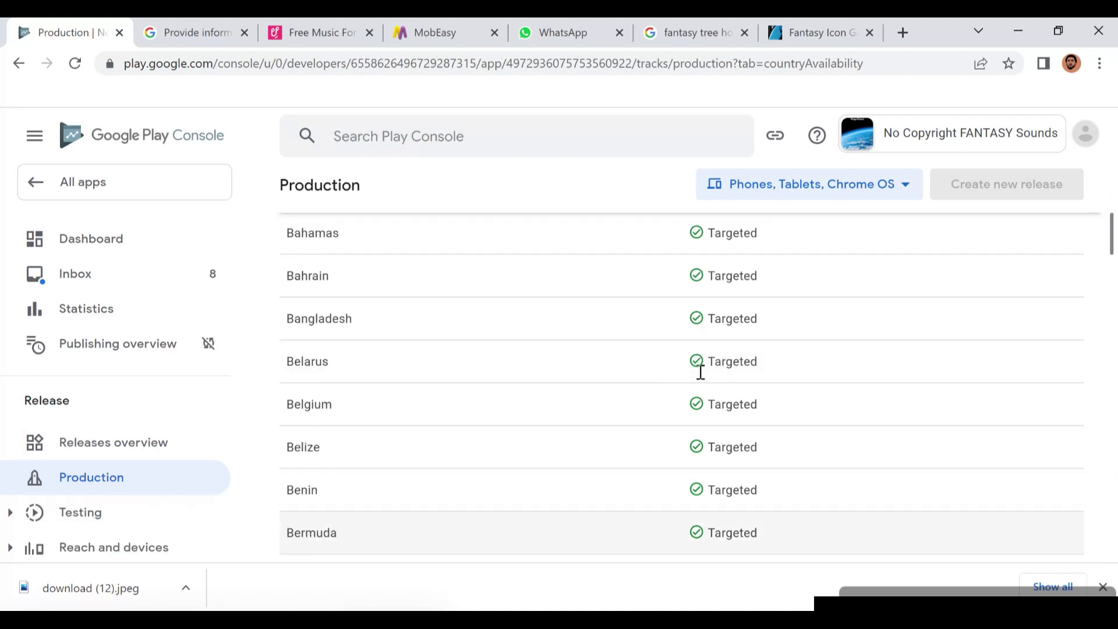
scroll(700, 373, up, 12)
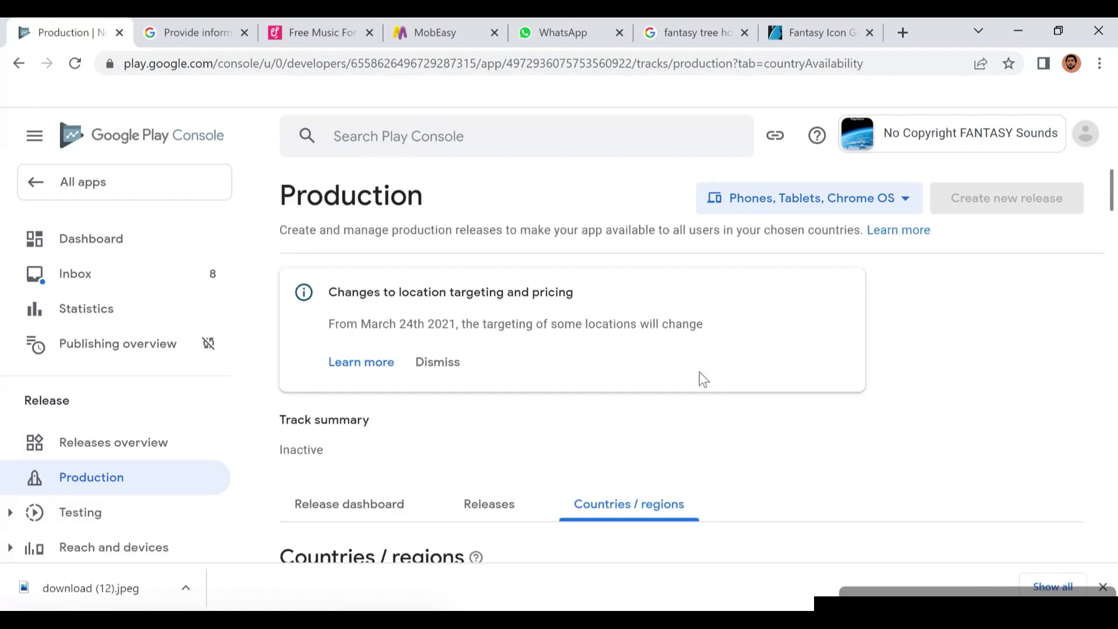
scroll(703, 379, down, 6)
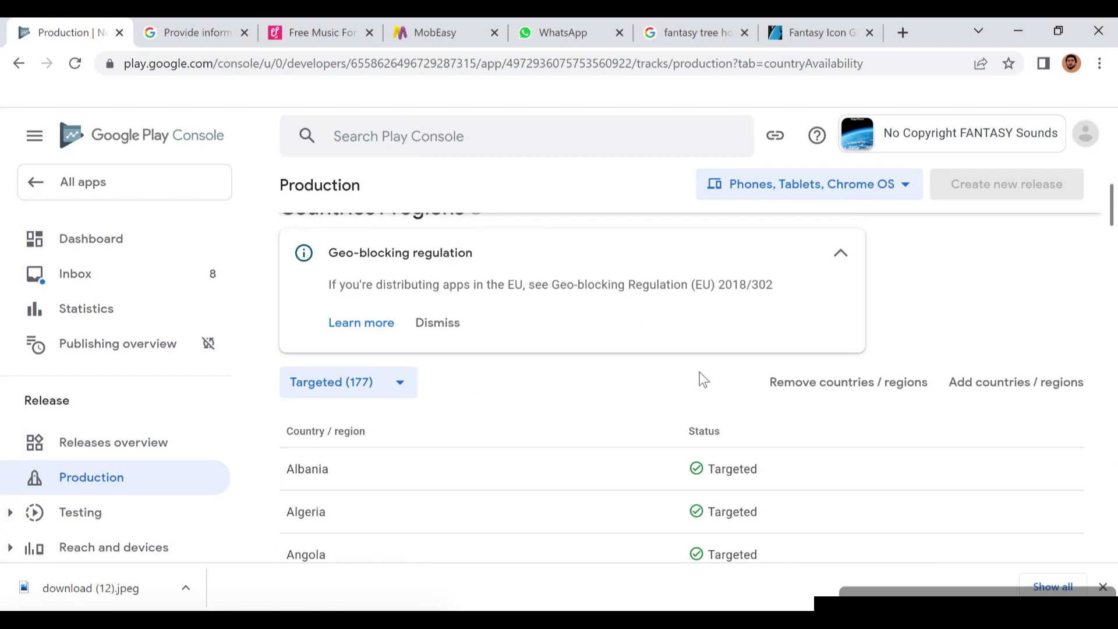
scroll(702, 379, up, 6)
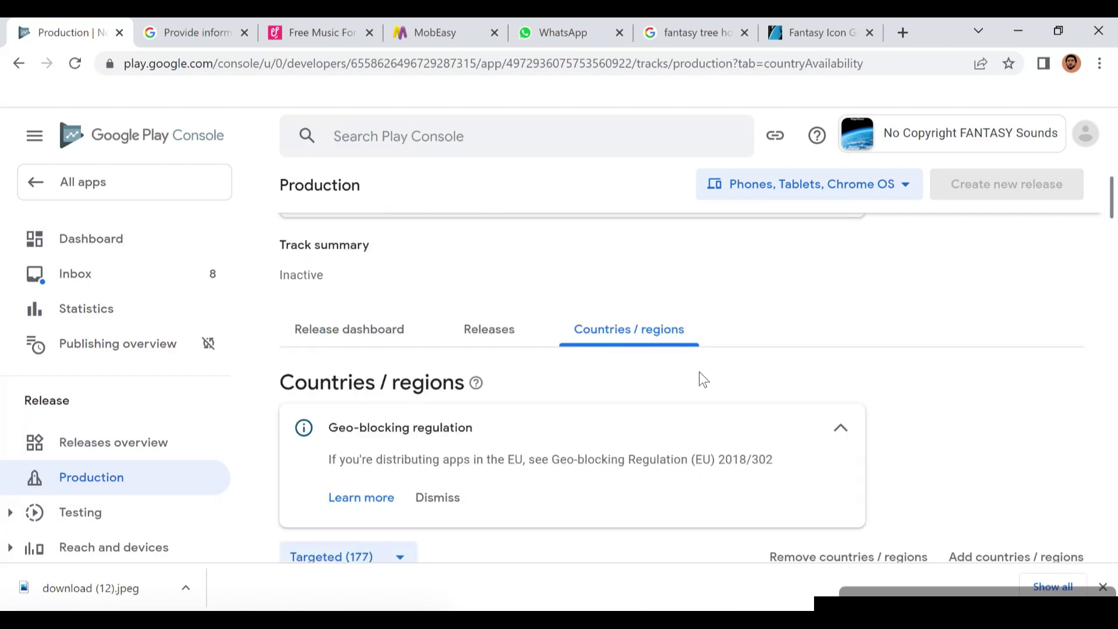
click(1104, 587)
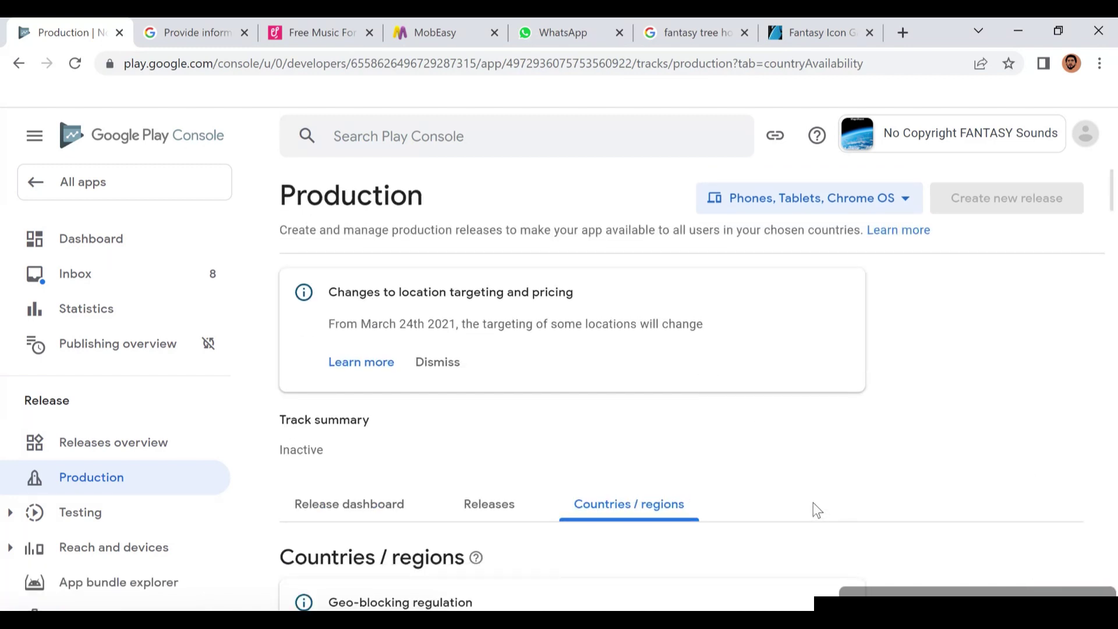
Back on the dashboard, choose Create a new release to reach Production Releases
scroll(813, 502, down, 8)
scroll(813, 502, up, 8)
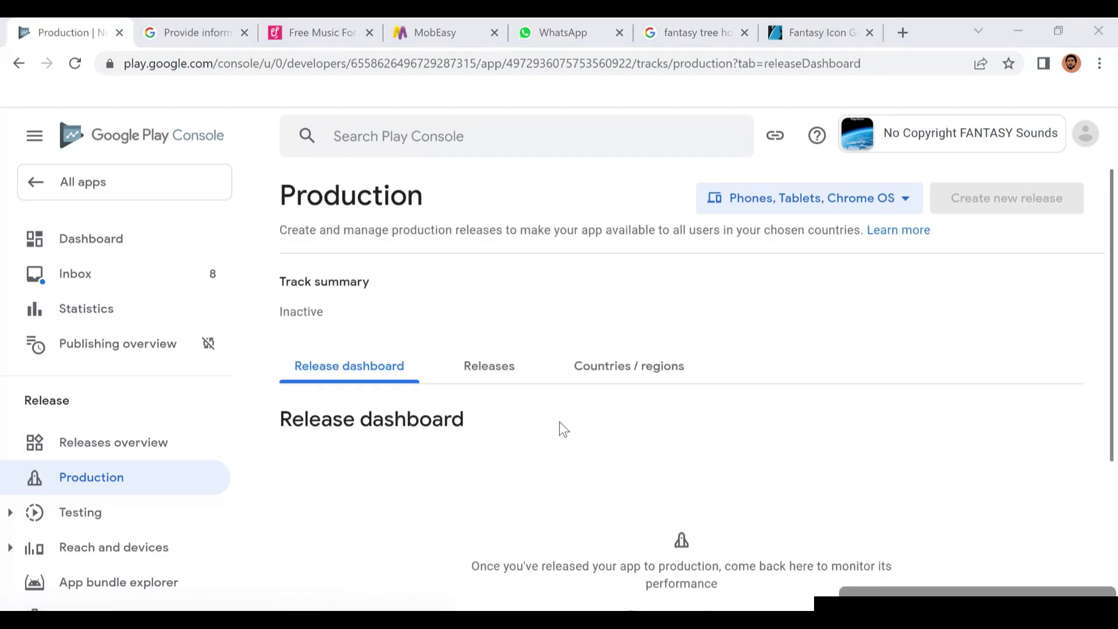
scroll(562, 430, down, 4)
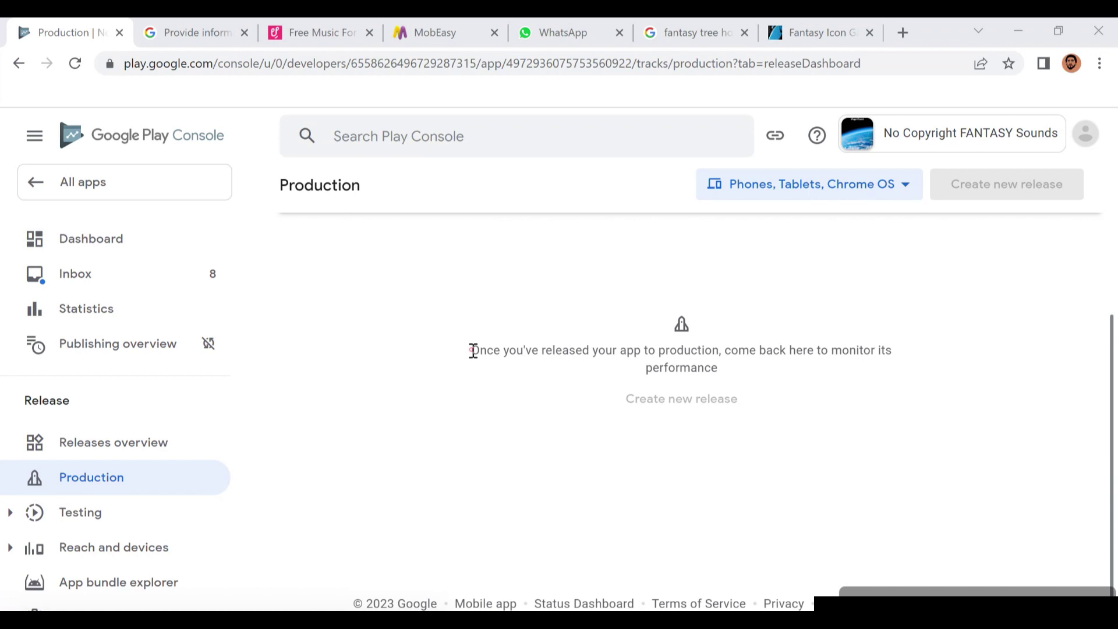
drag(470, 349, 705, 402)
click(979, 183)
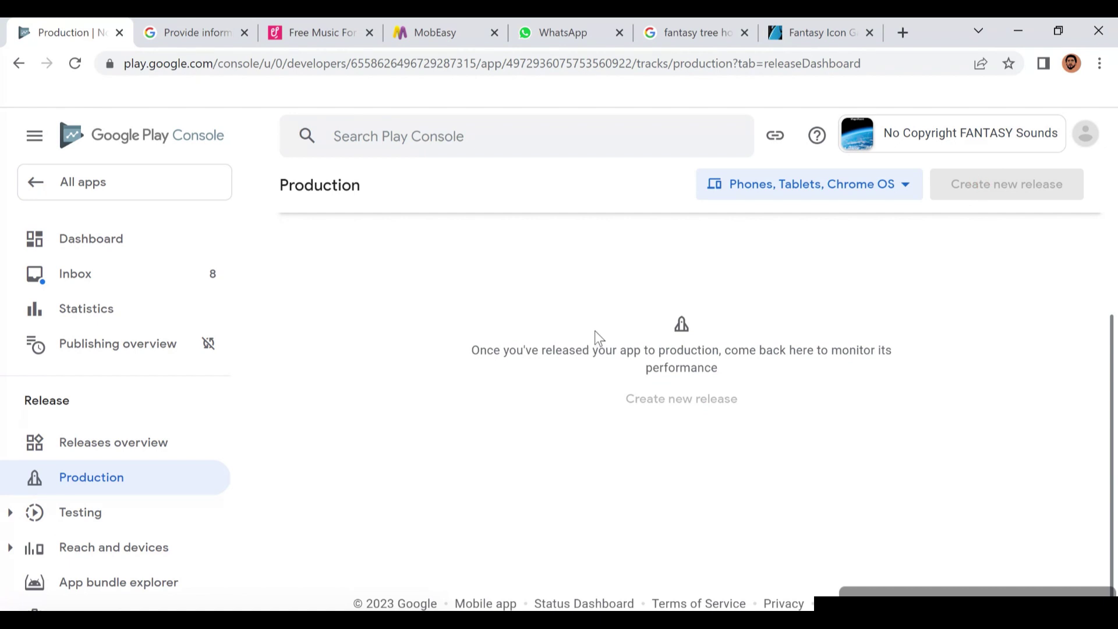
key(alt+Left)
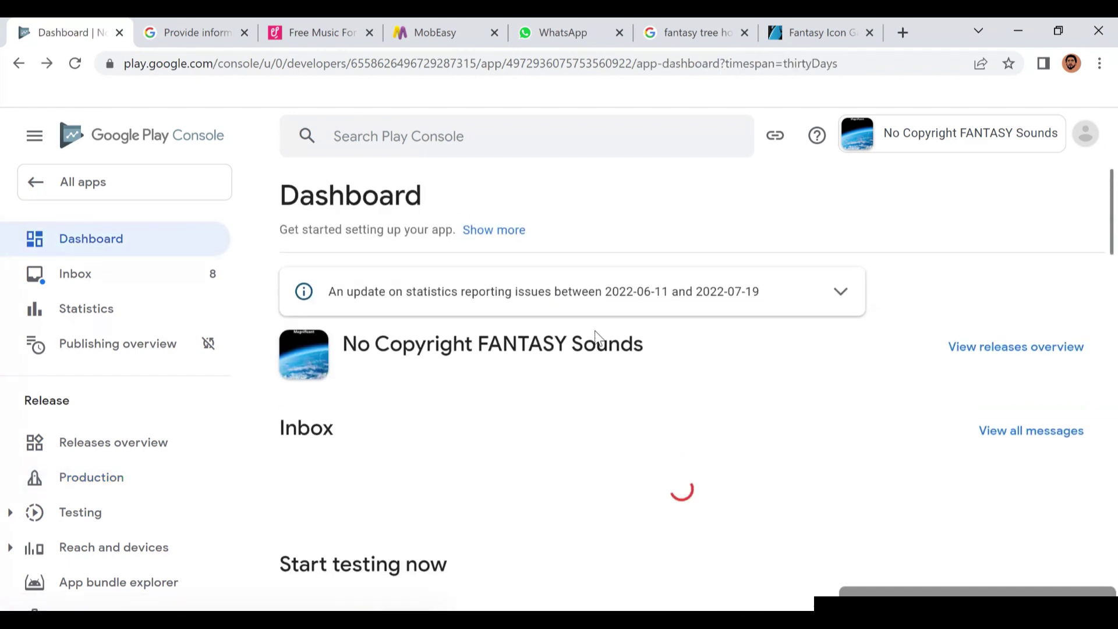
scroll(594, 332, down, 15)
click(531, 422)
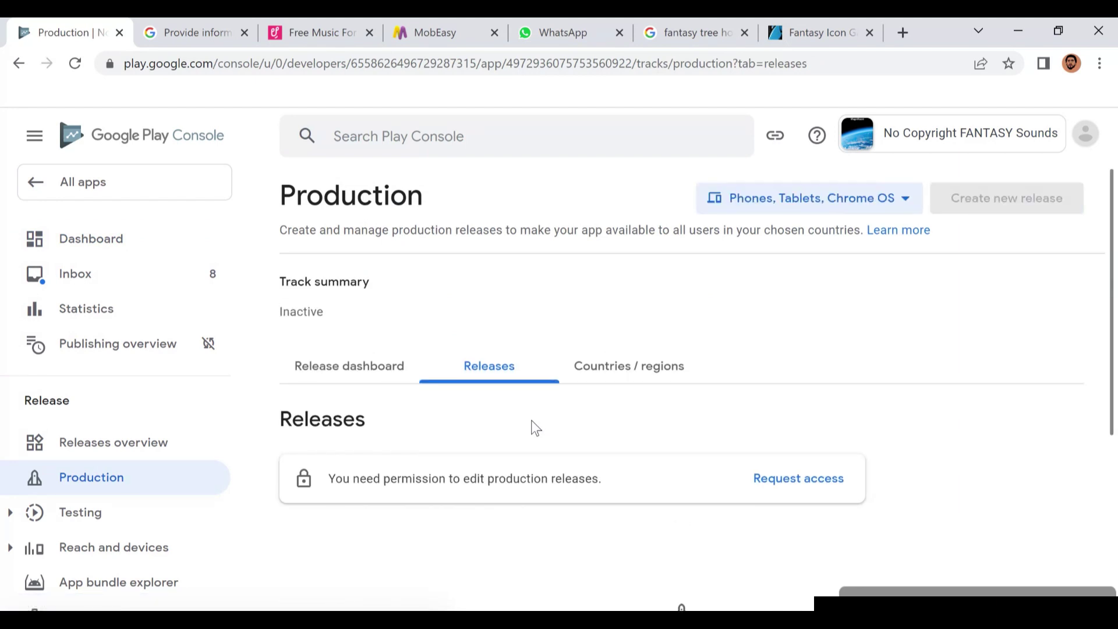
scroll(536, 428, down, 3)
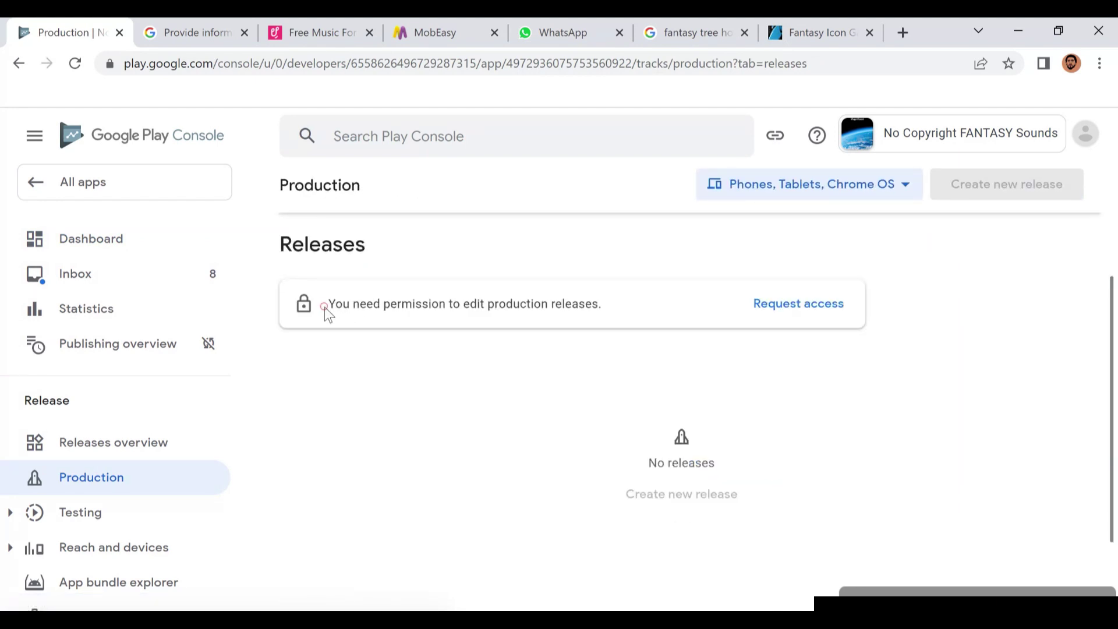
drag(323, 307, 619, 306)
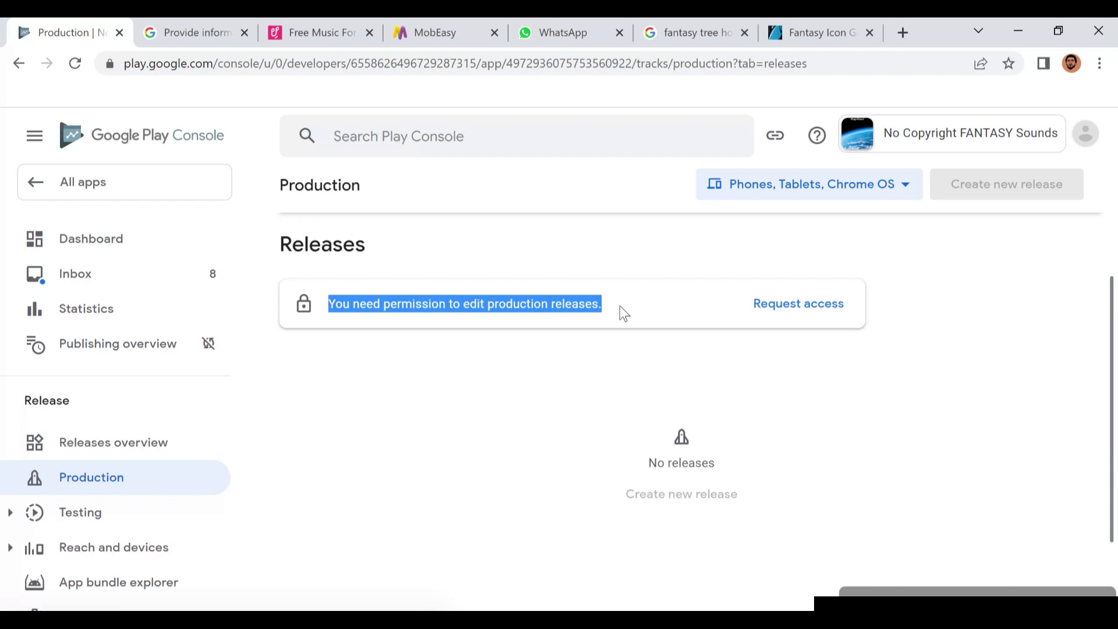
click(614, 305)
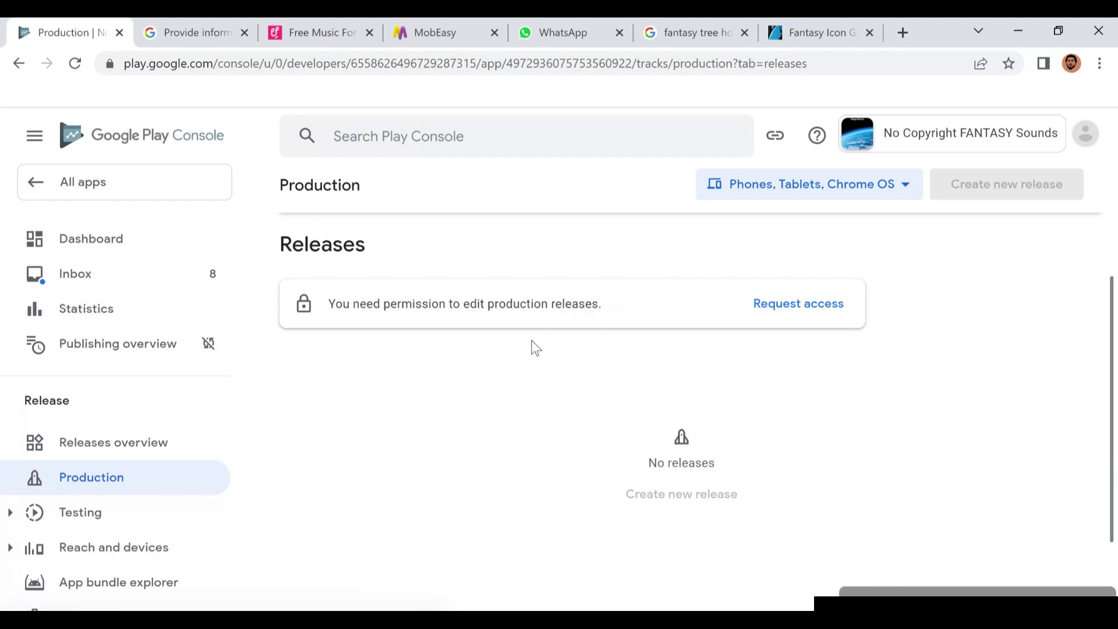